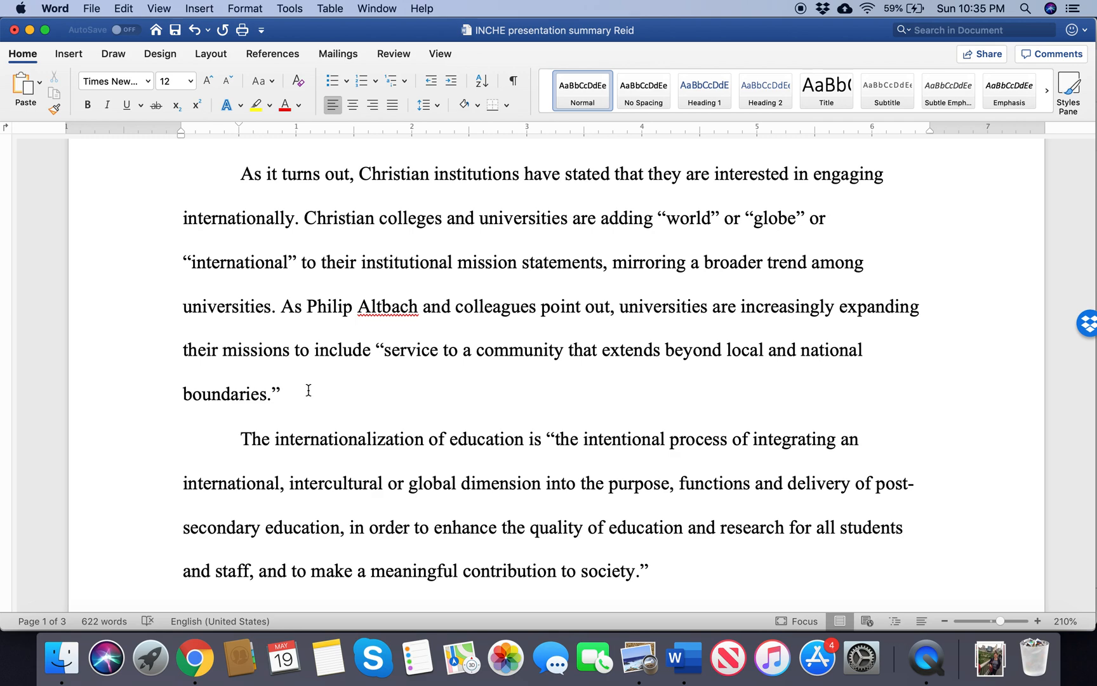
Step: Add a space before the period after "a broader trend among universities" and choose Turabian Sixth Edition as the citation style
drag(308, 390, 262, 202)
click(305, 399)
click(273, 55)
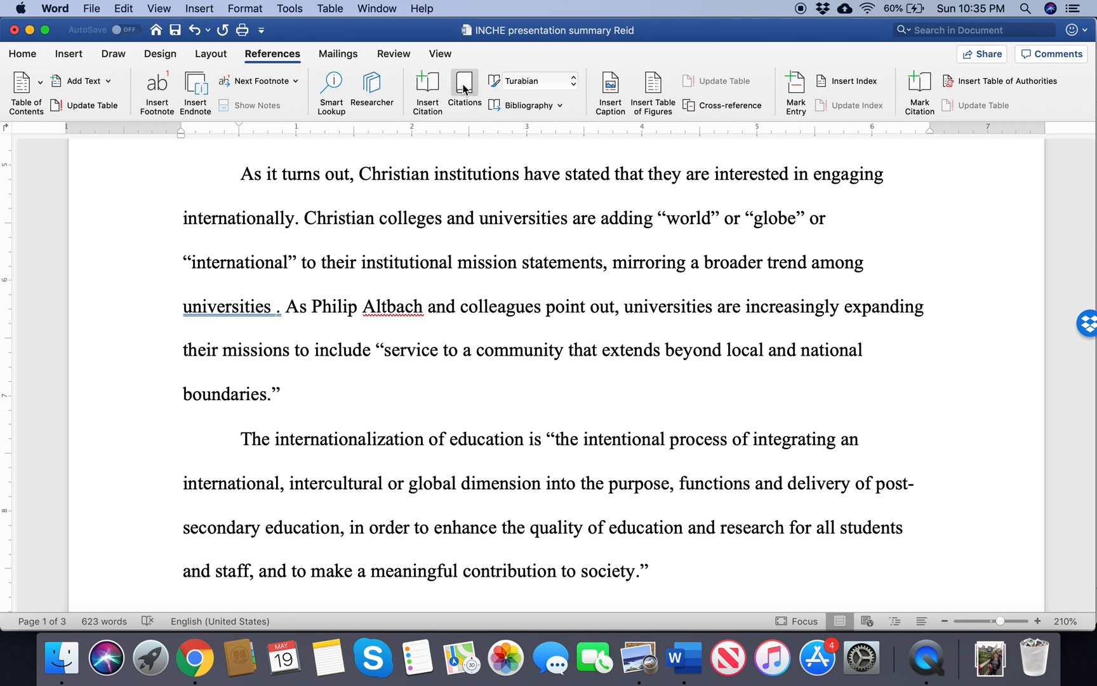
click(544, 80)
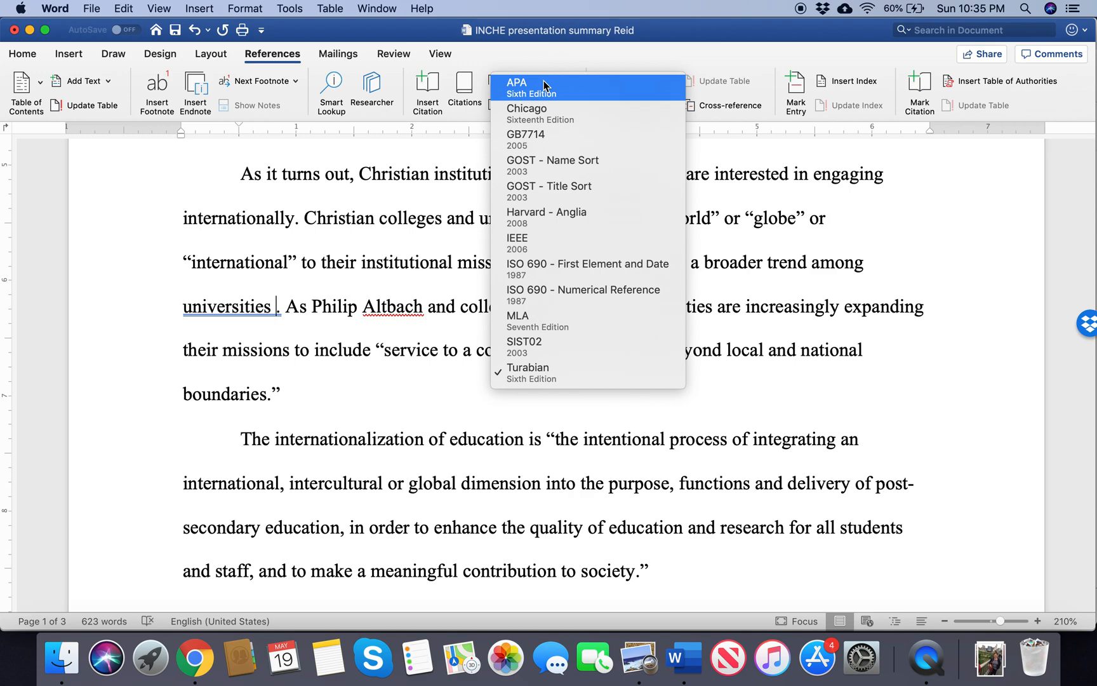
click(540, 372)
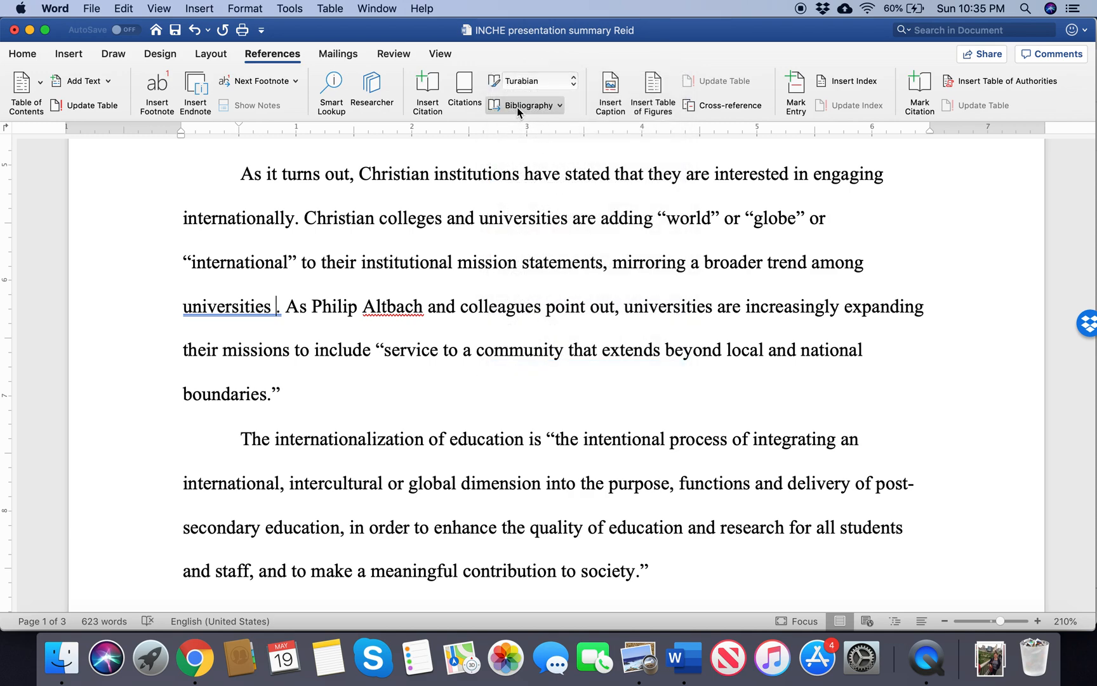
Step: Insert an in-text citation of the third listed source after "universities", then close the citation list
click(468, 90)
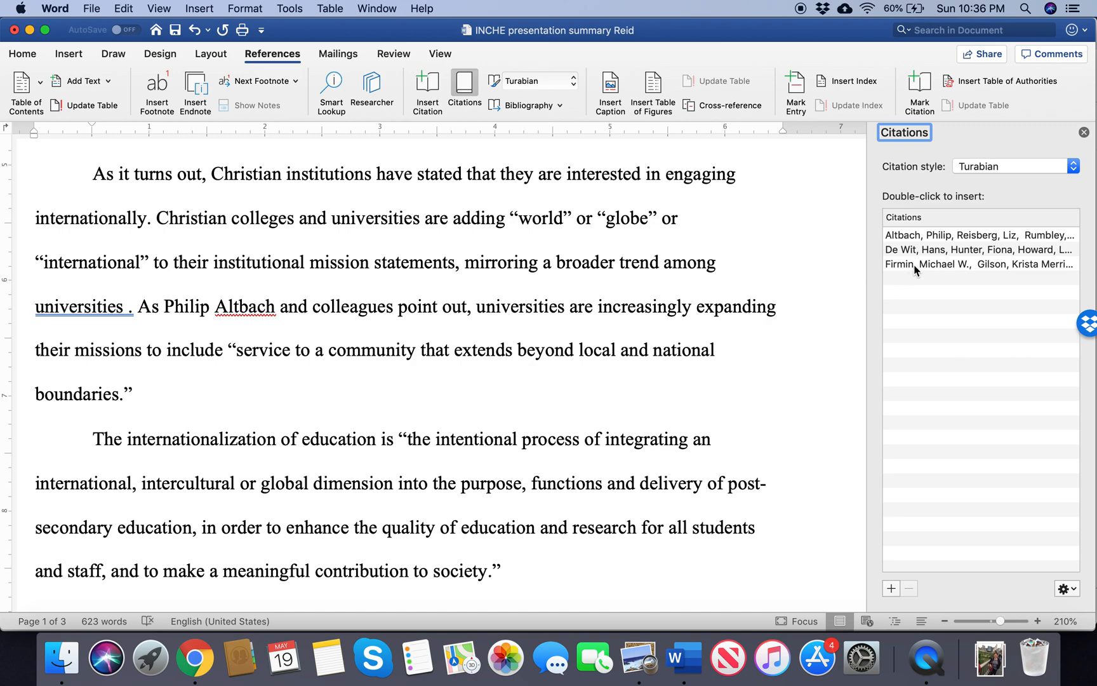
click(915, 265)
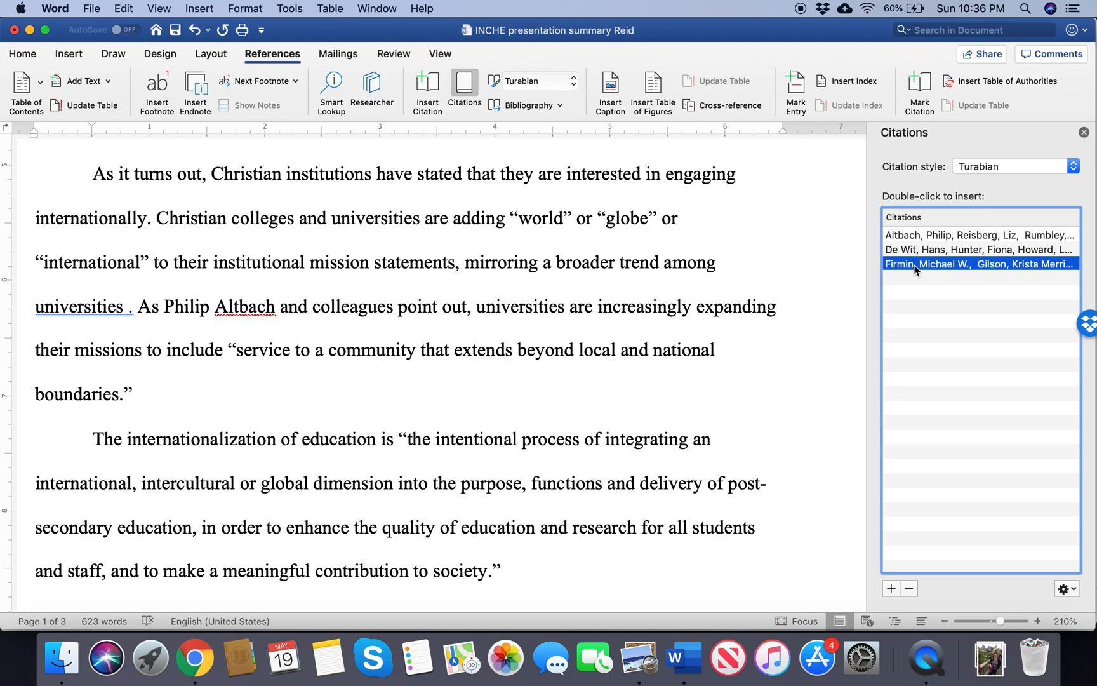
double_click(915, 265)
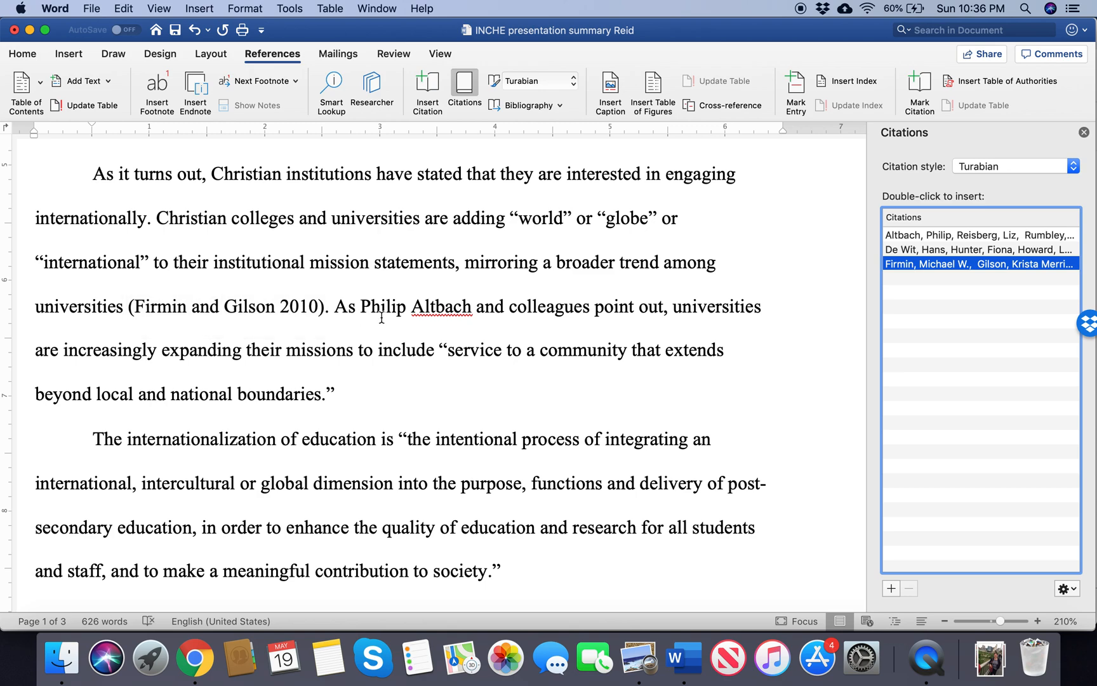
click(1084, 132)
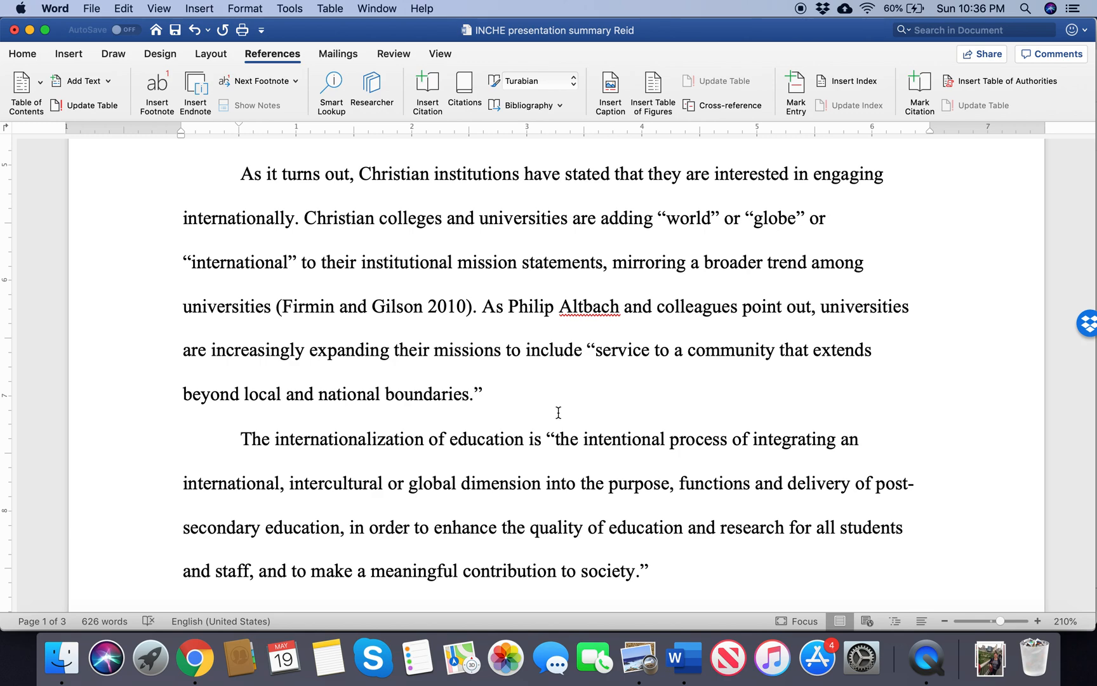
Step: Insert an in-text citation of the first listed source between "and colleagues" and "point out", then close the citation list
click(626, 308)
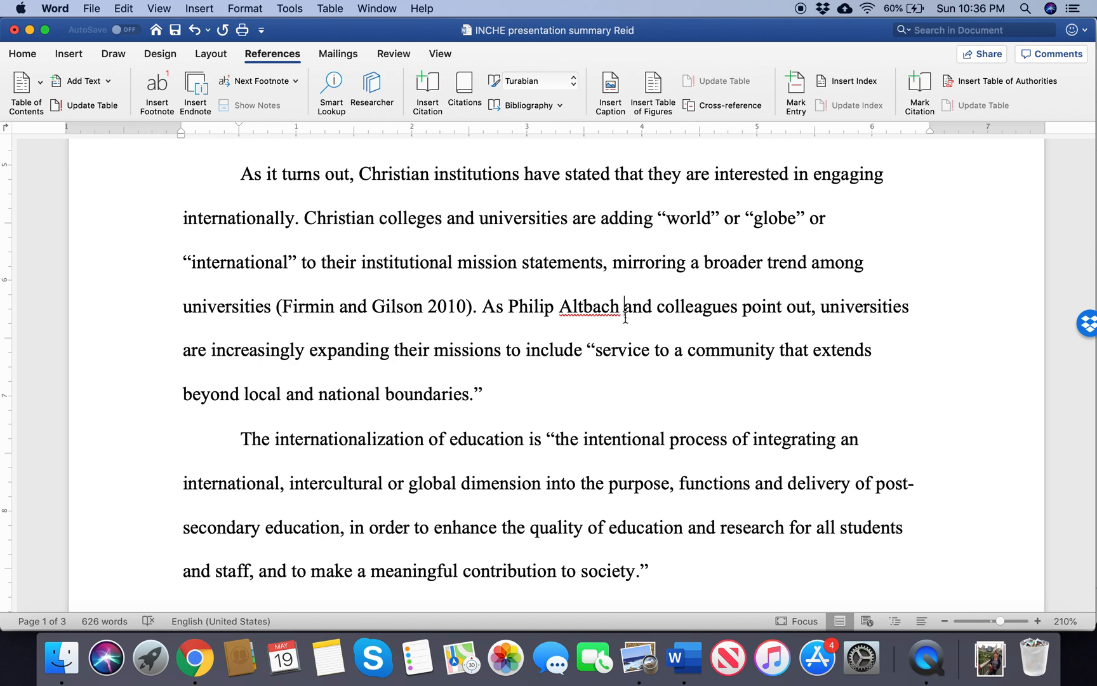
click(744, 308)
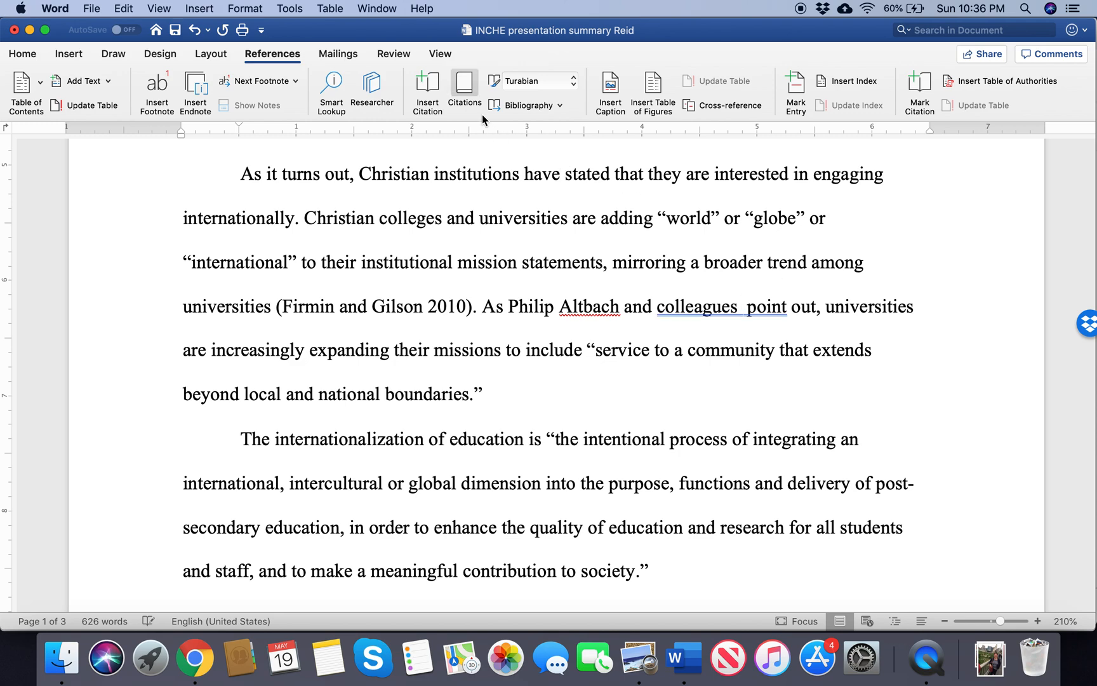
click(464, 89)
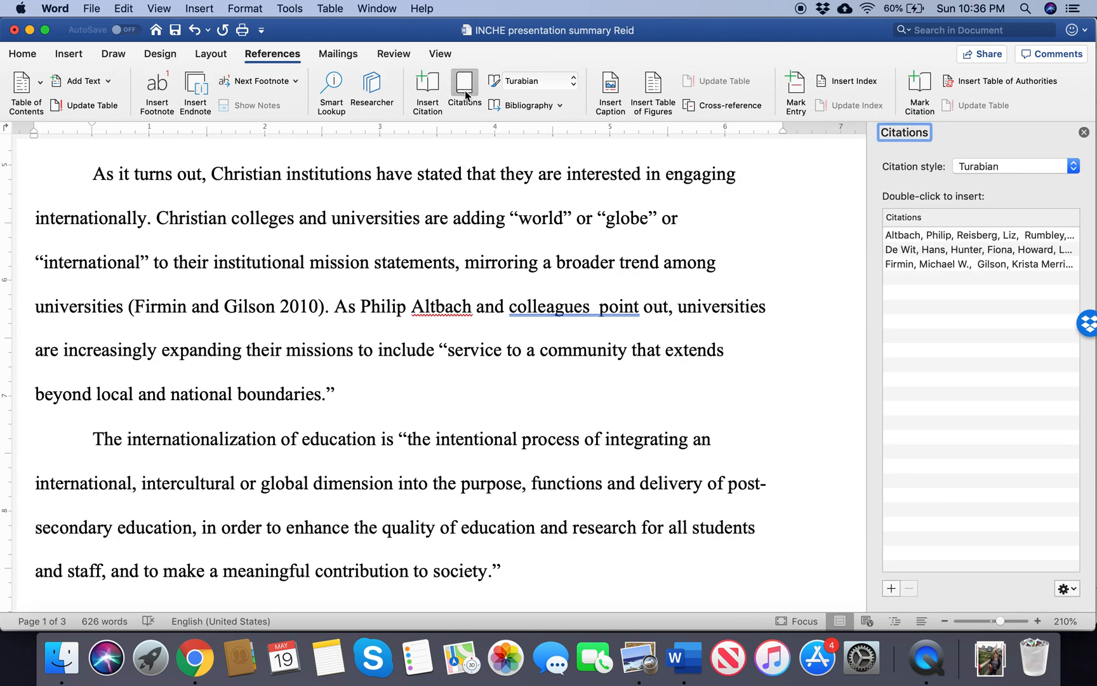
click(956, 237)
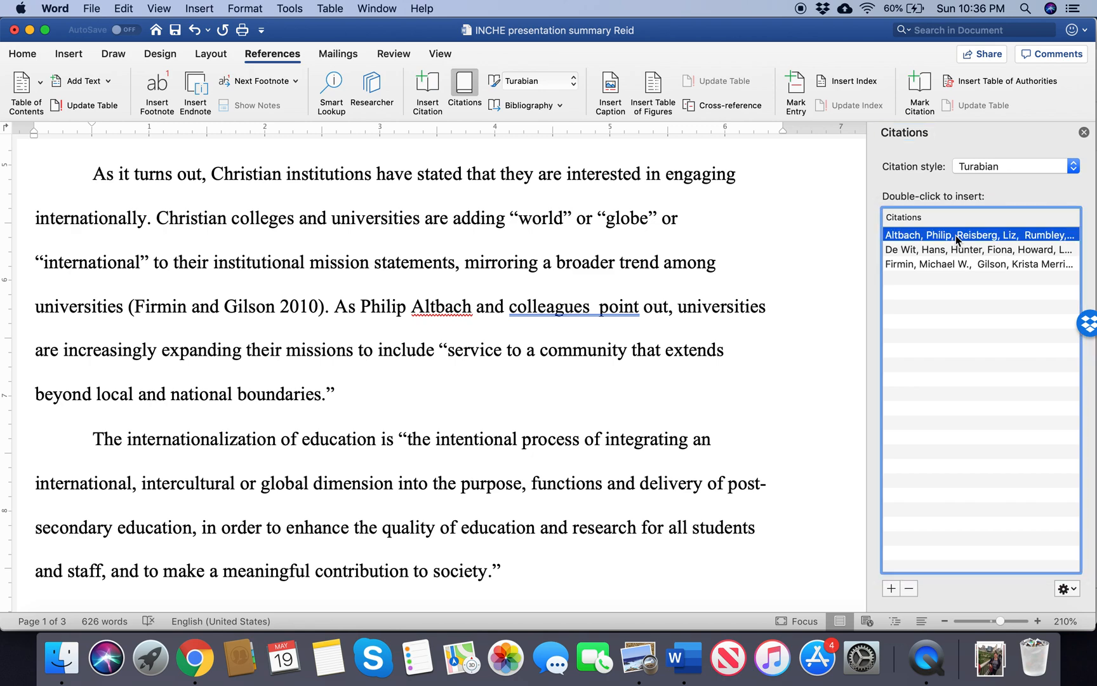
double_click(956, 235)
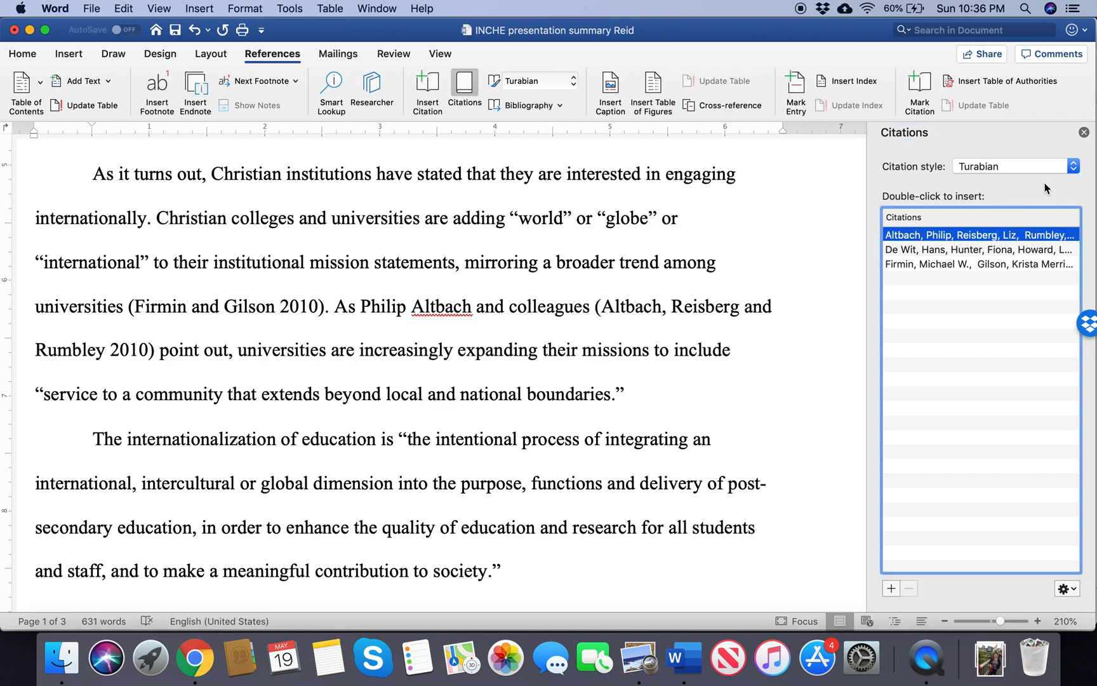
click(1084, 133)
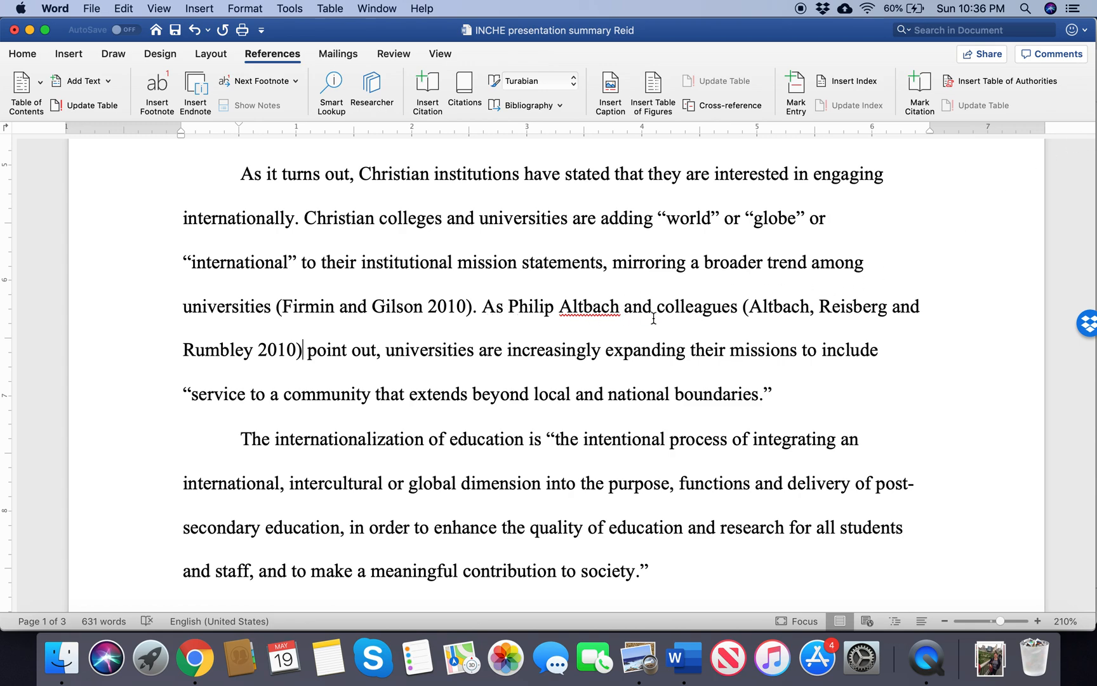
Step: Edit the citation after "and colleagues" to suppress its author and title, keeping only the year
click(786, 313)
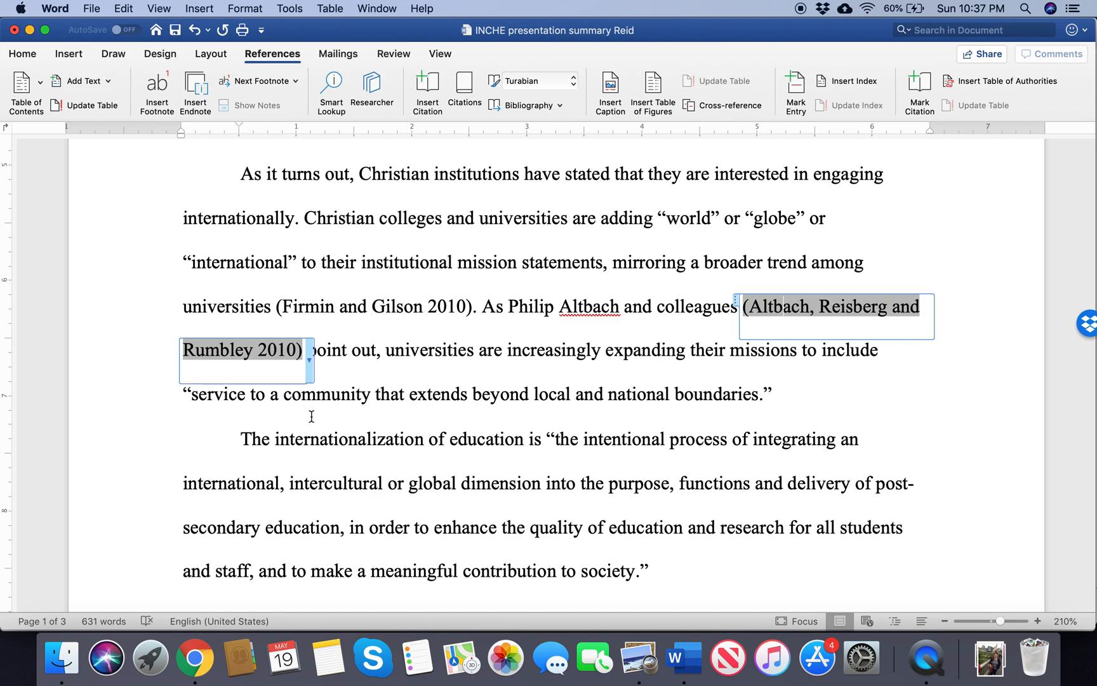
click(309, 361)
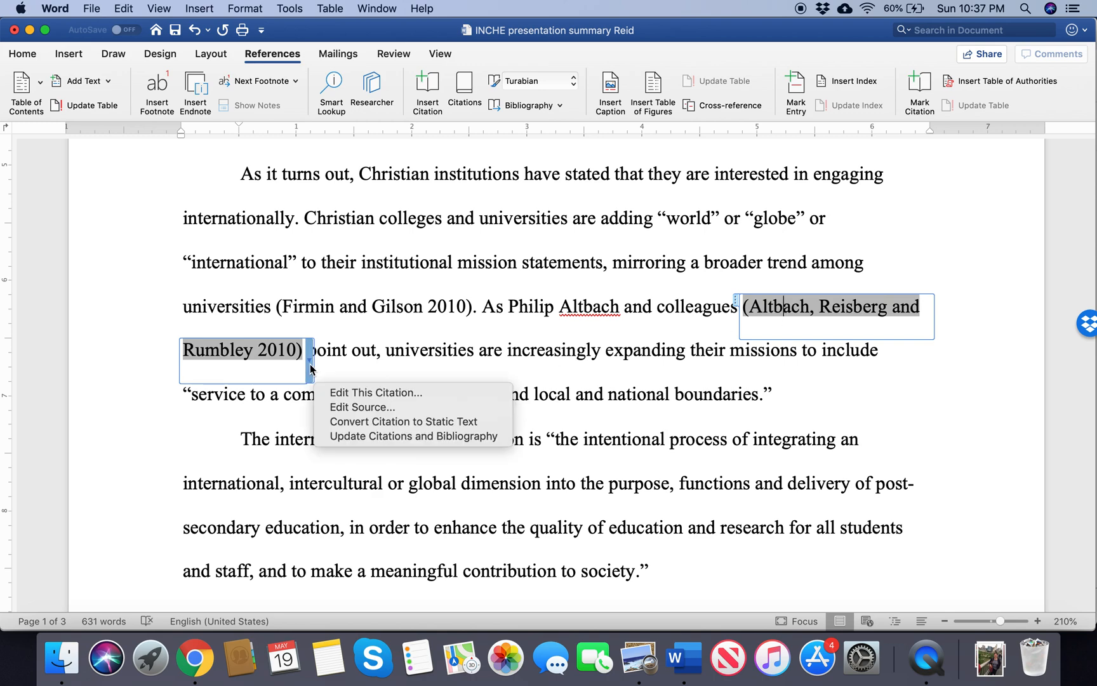
click(355, 393)
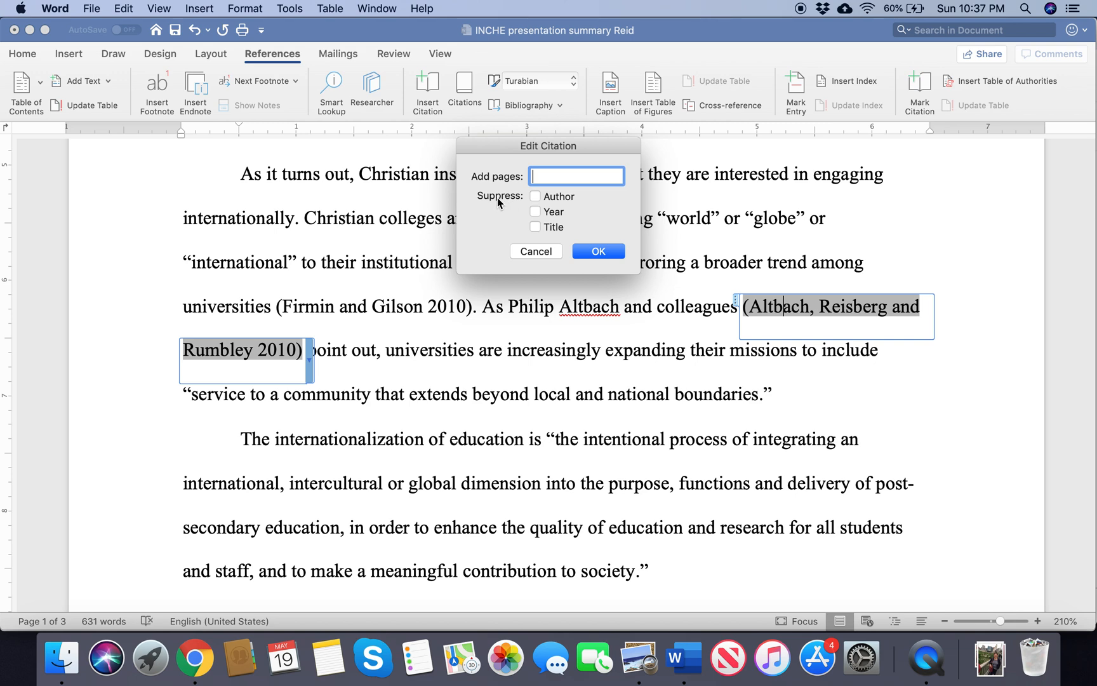
click(536, 196)
click(587, 251)
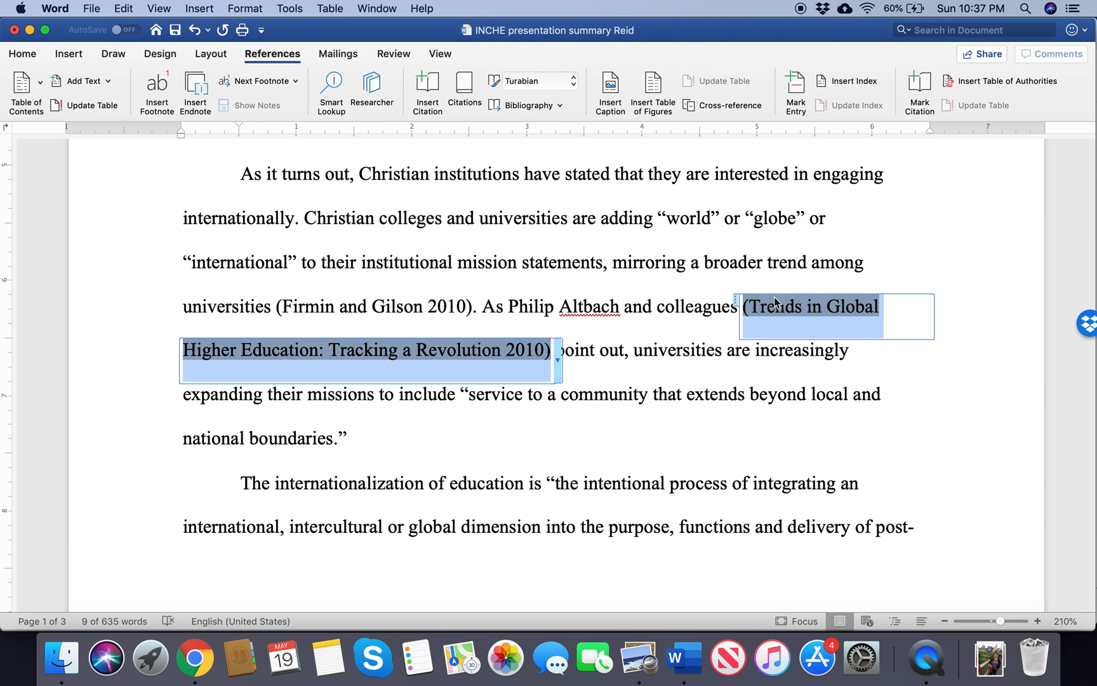
click(558, 360)
click(592, 392)
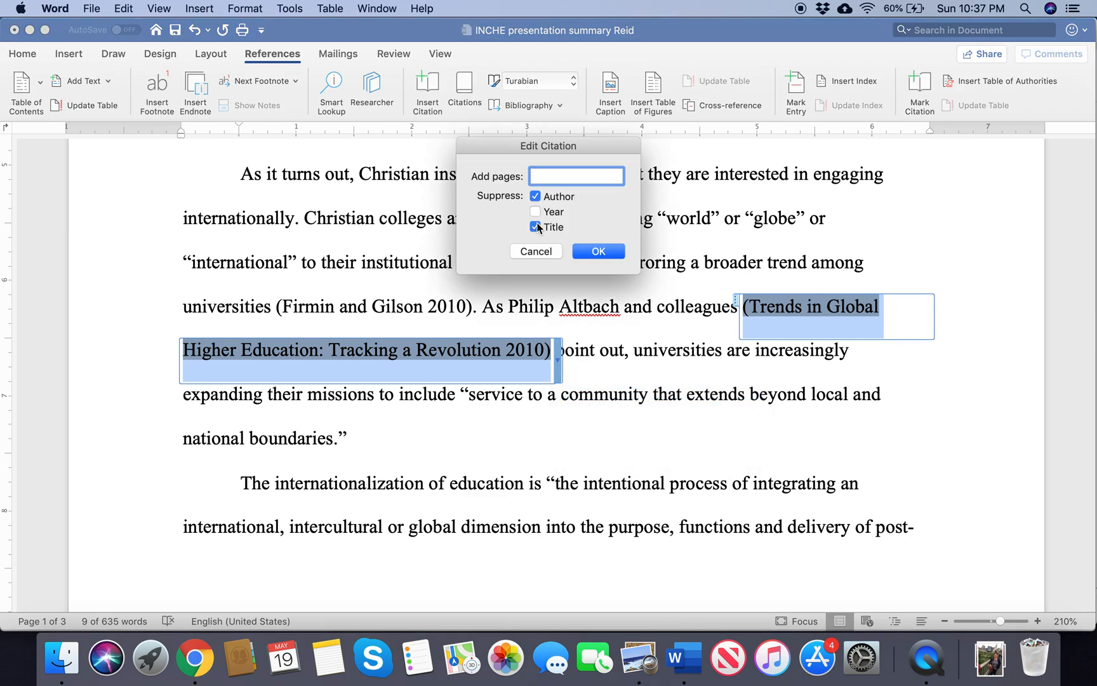
click(597, 252)
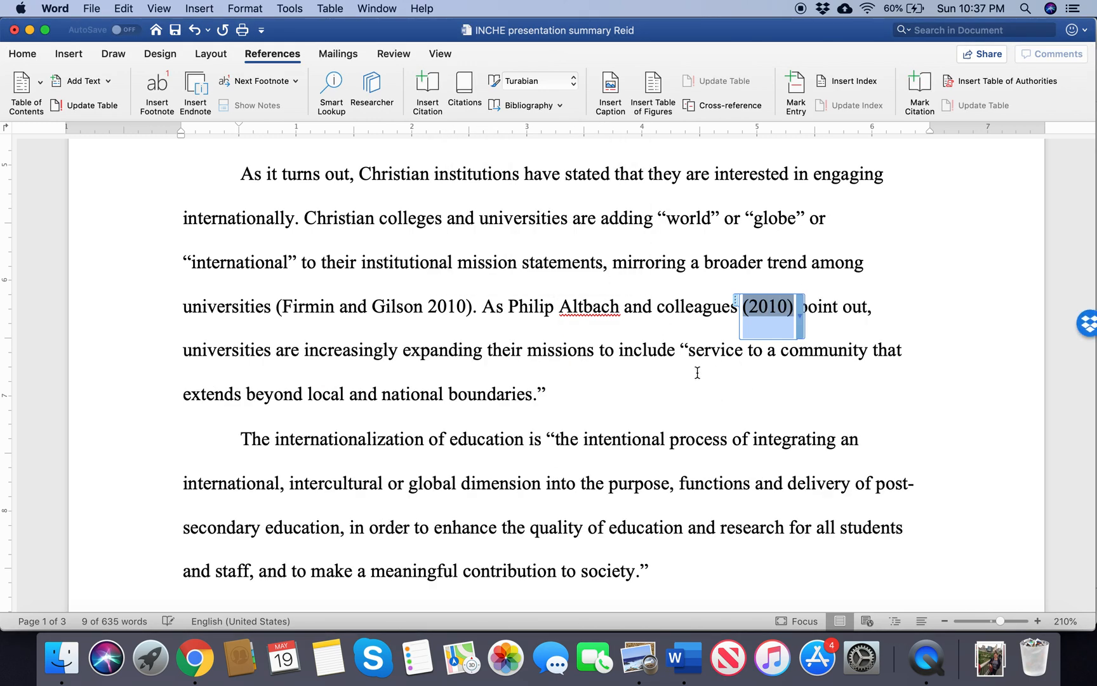
click(694, 349)
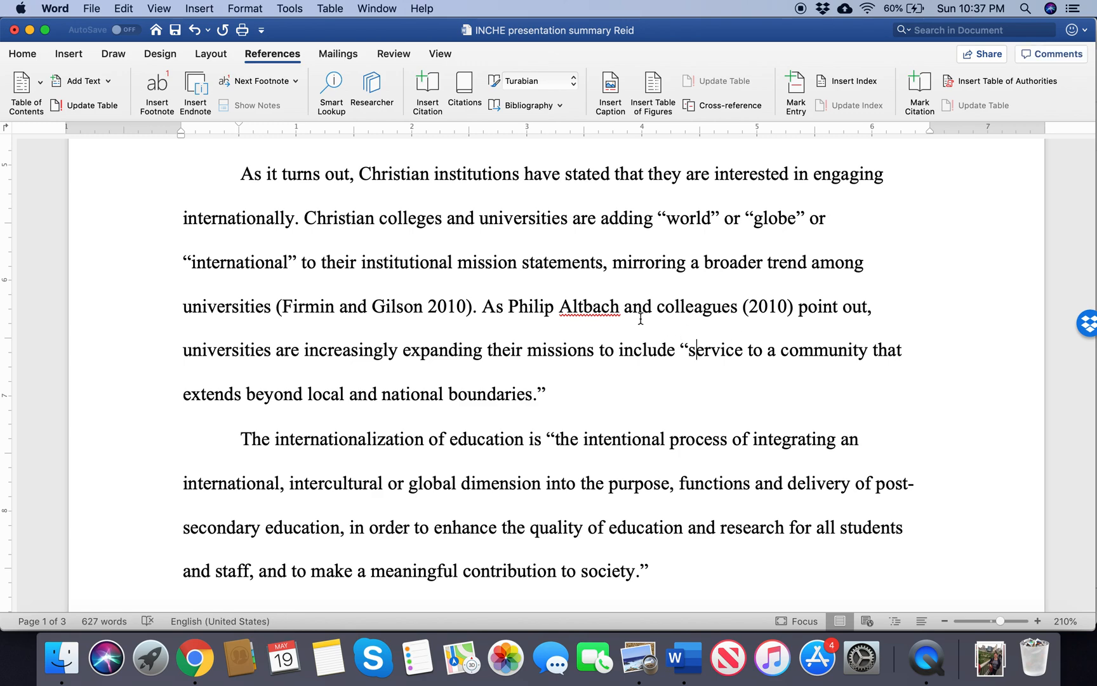
Step: Add page 27 to the year-only citation after "and colleagues"
click(781, 315)
click(801, 319)
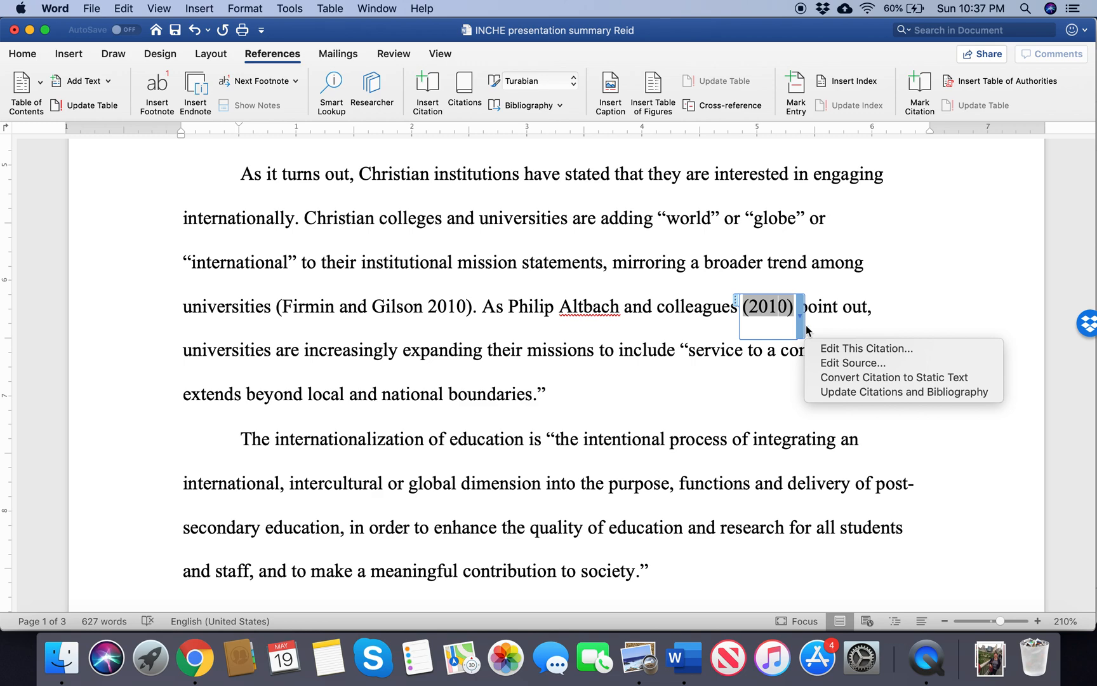
click(832, 349)
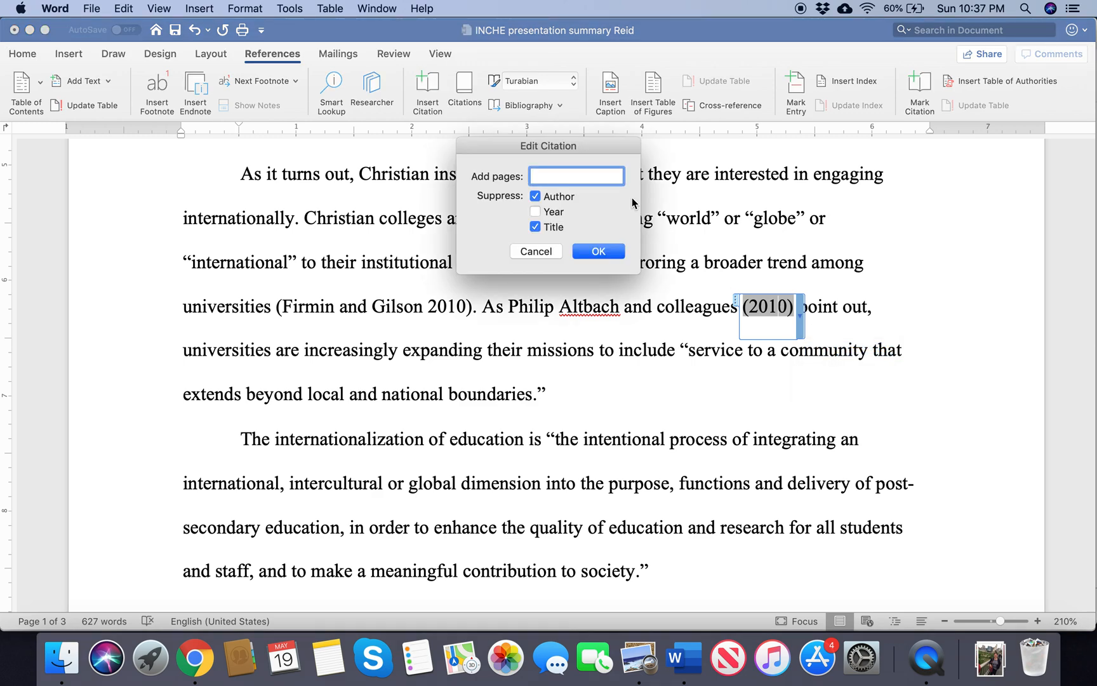
text(27)
click(597, 252)
click(857, 349)
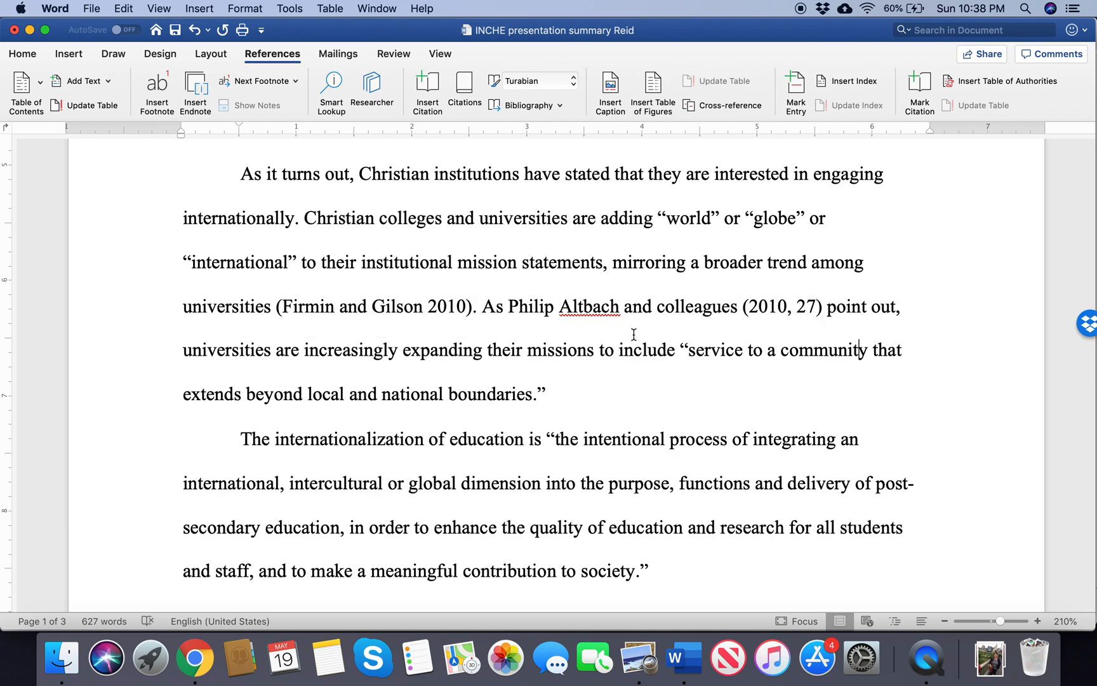
click(558, 395)
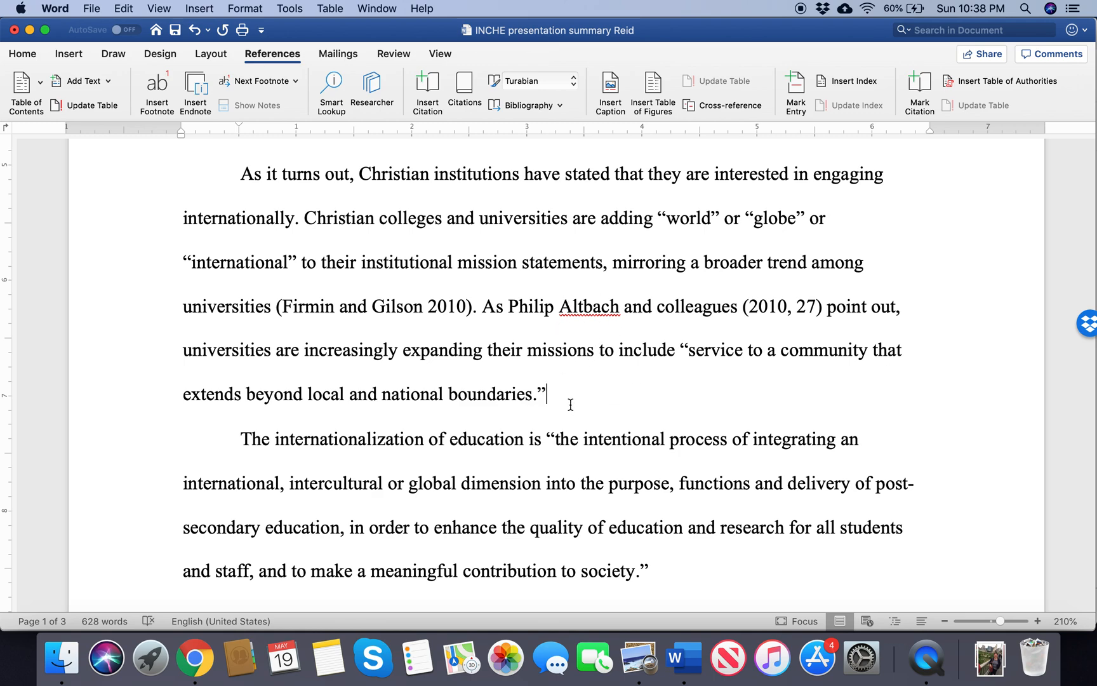
click(772, 319)
Step: Move the period after "meaningful contribution to society" outside the closing quotation mark, leaving a space before it for a citation
scroll(571, 409, down, 4)
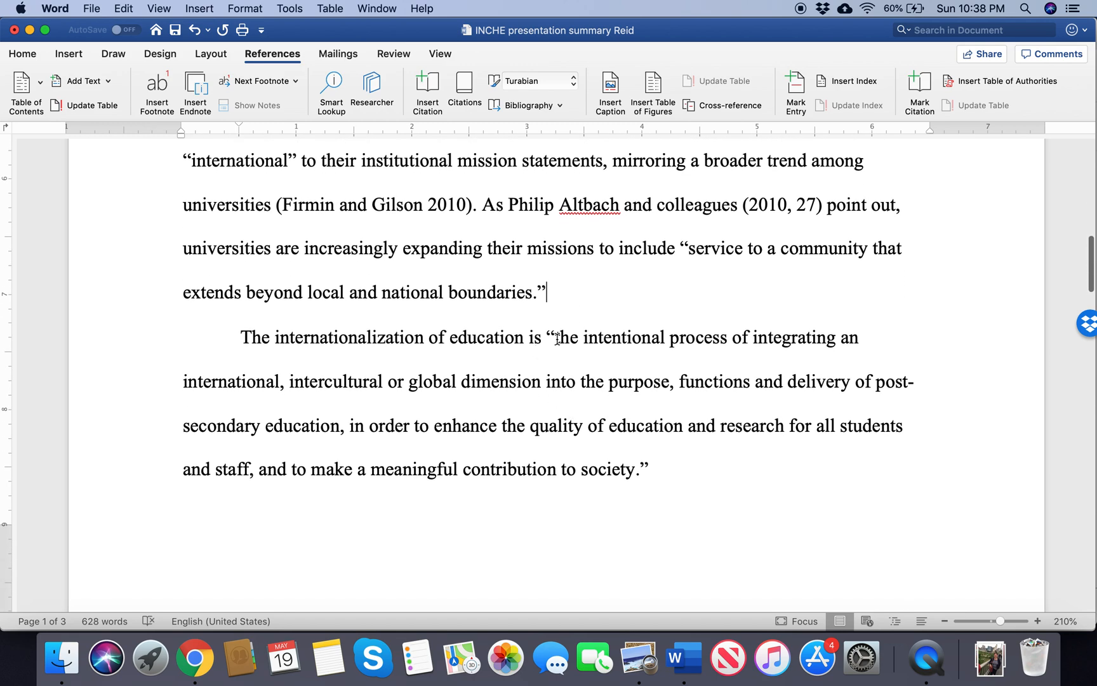
click(637, 468)
key(BackSpace)
key(Left)
key(Left)
Step: Insert an in-text citation of the second listed source after the quotation ending in "society", then close the citation list
click(466, 88)
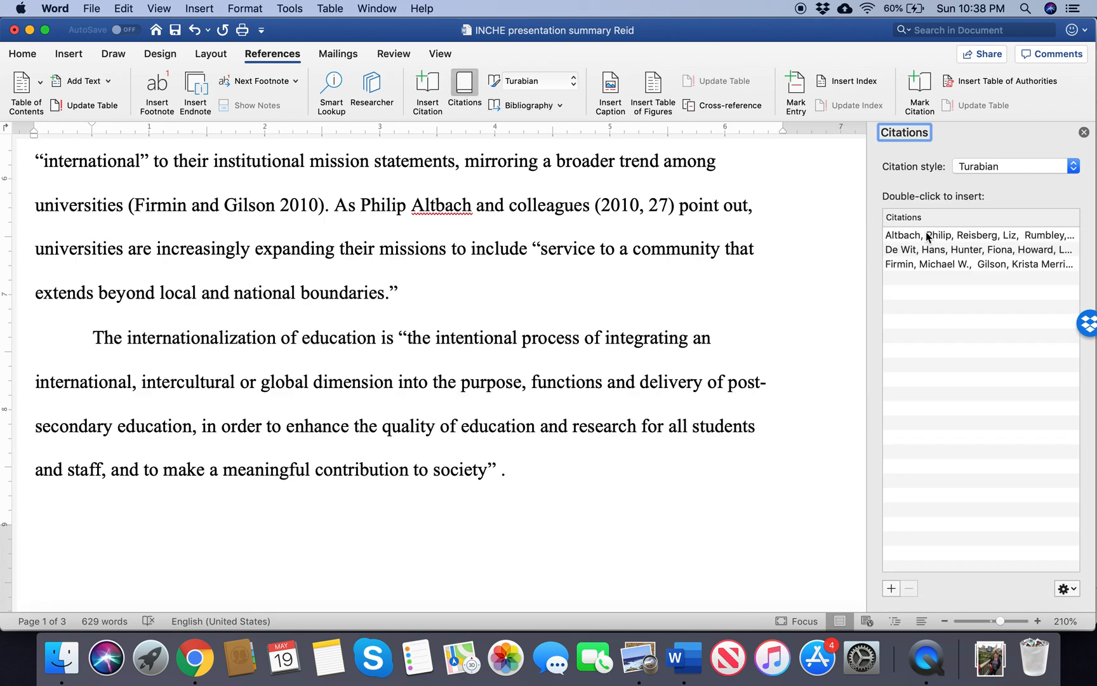
double_click(913, 254)
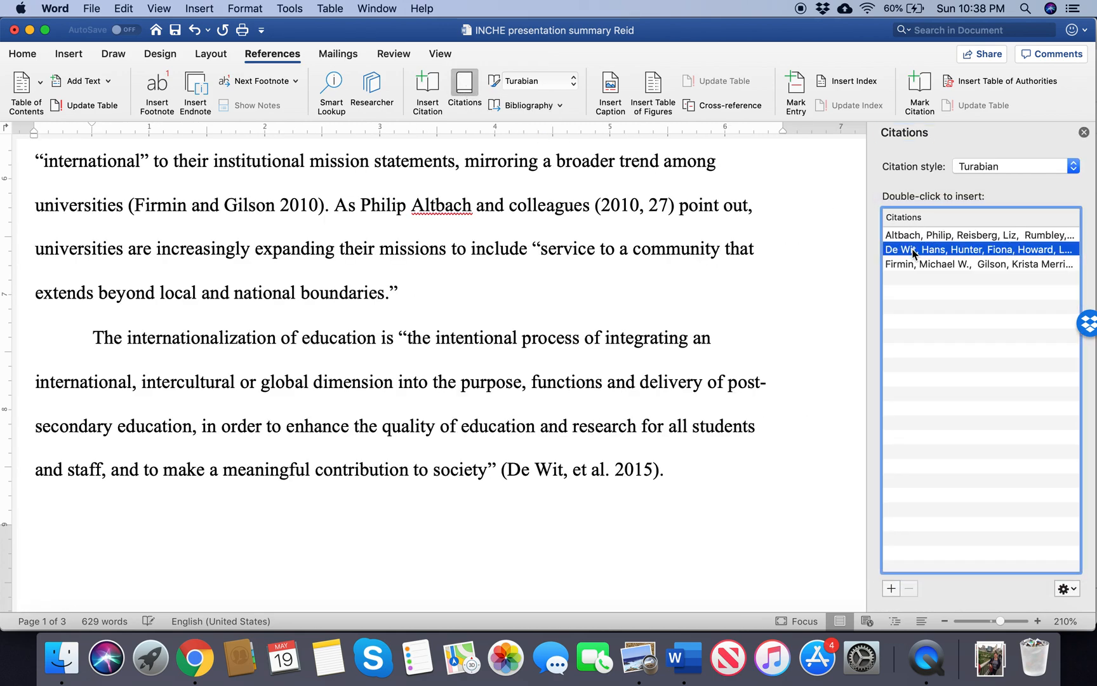
click(1084, 132)
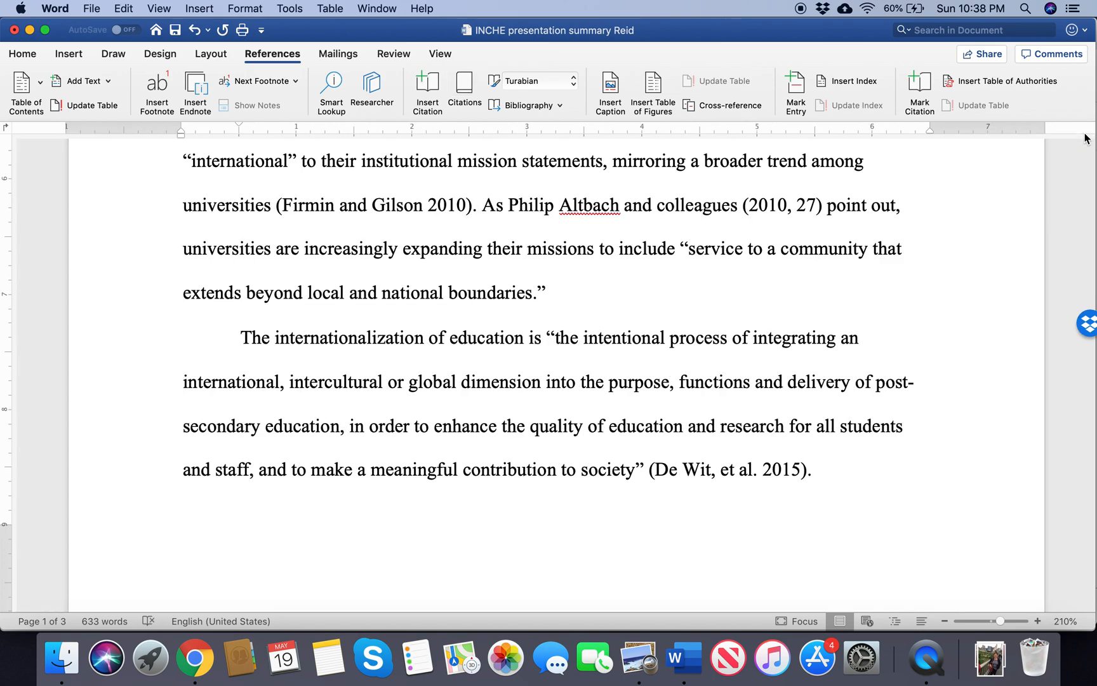
Step: Add page 29 to the 2015 citation that follows "contribution to society"
click(796, 480)
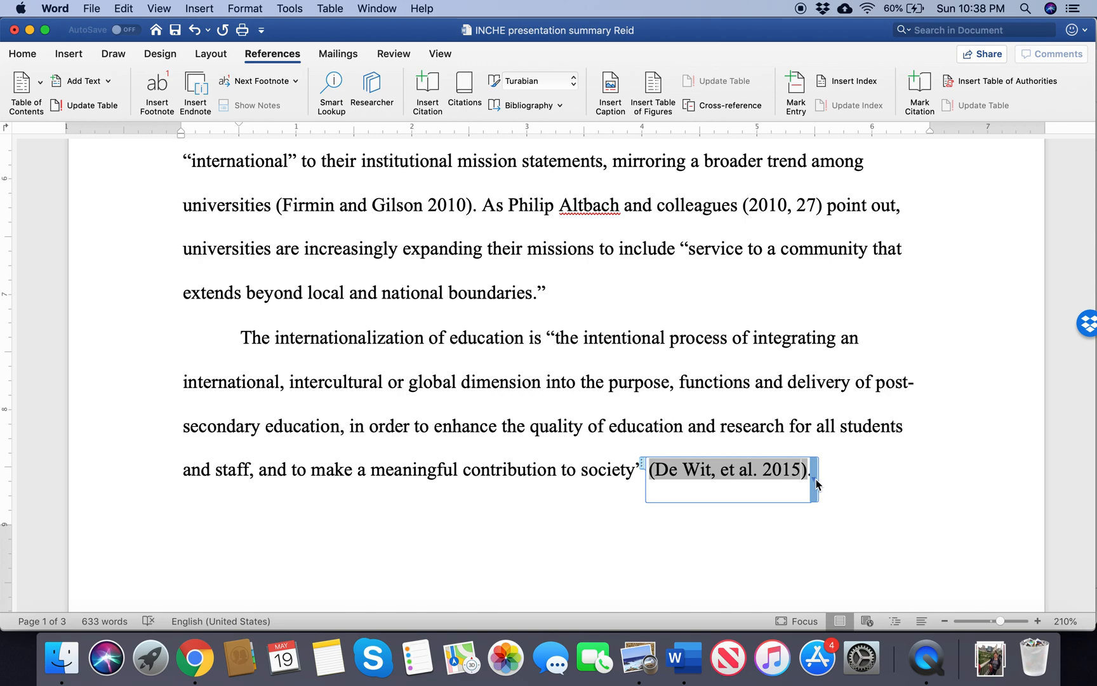
click(815, 481)
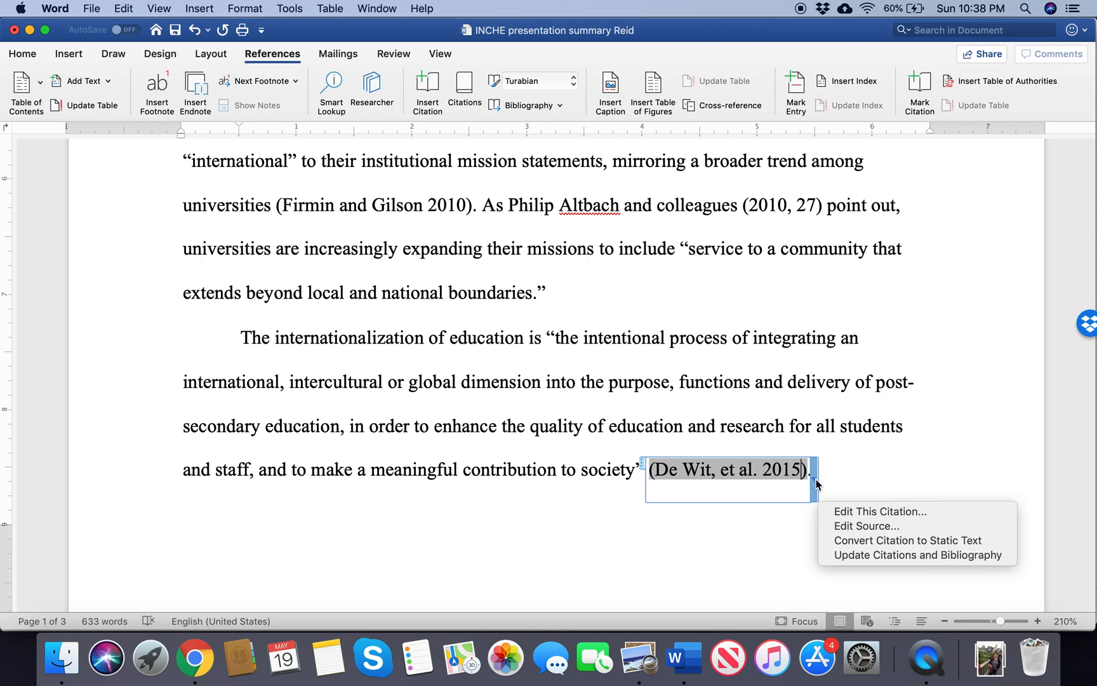
click(845, 518)
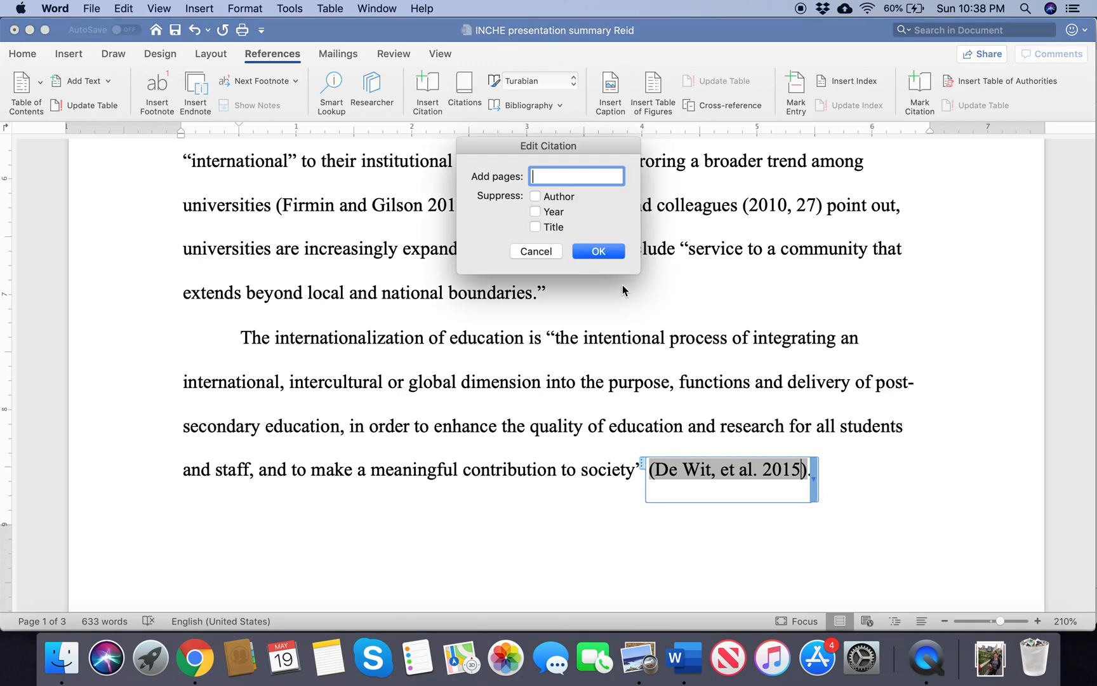
text(29)
click(590, 254)
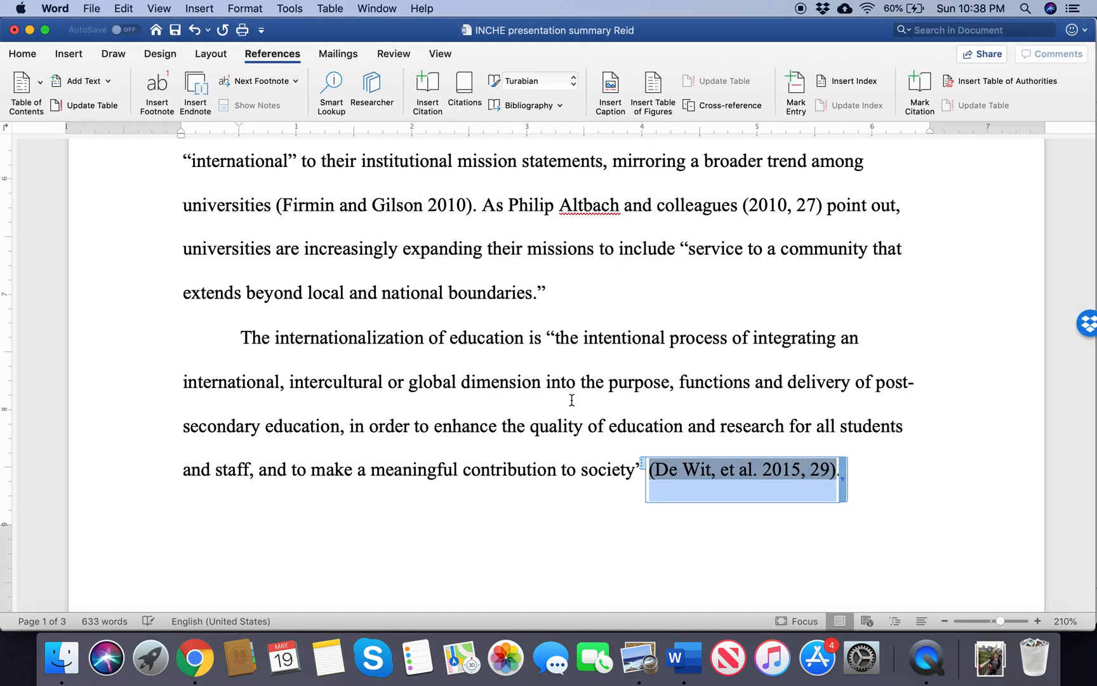
click(571, 400)
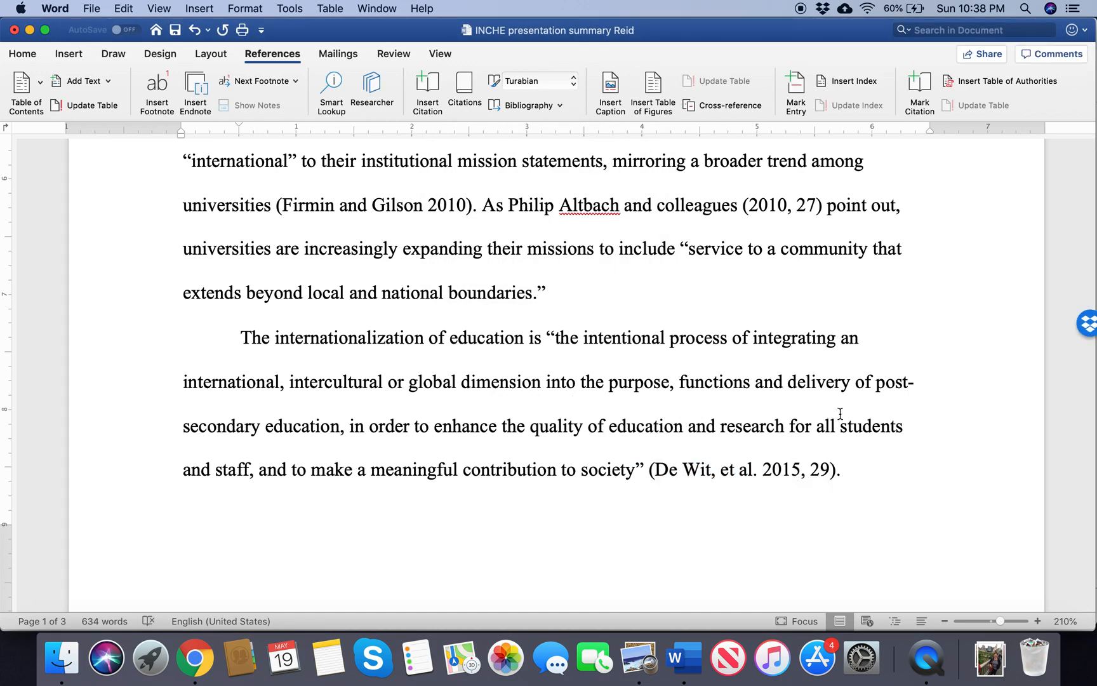
Step: Delete the "(citation)" placeholder after "always been about the money", keeping the space before the period
scroll(699, 399, down, 10)
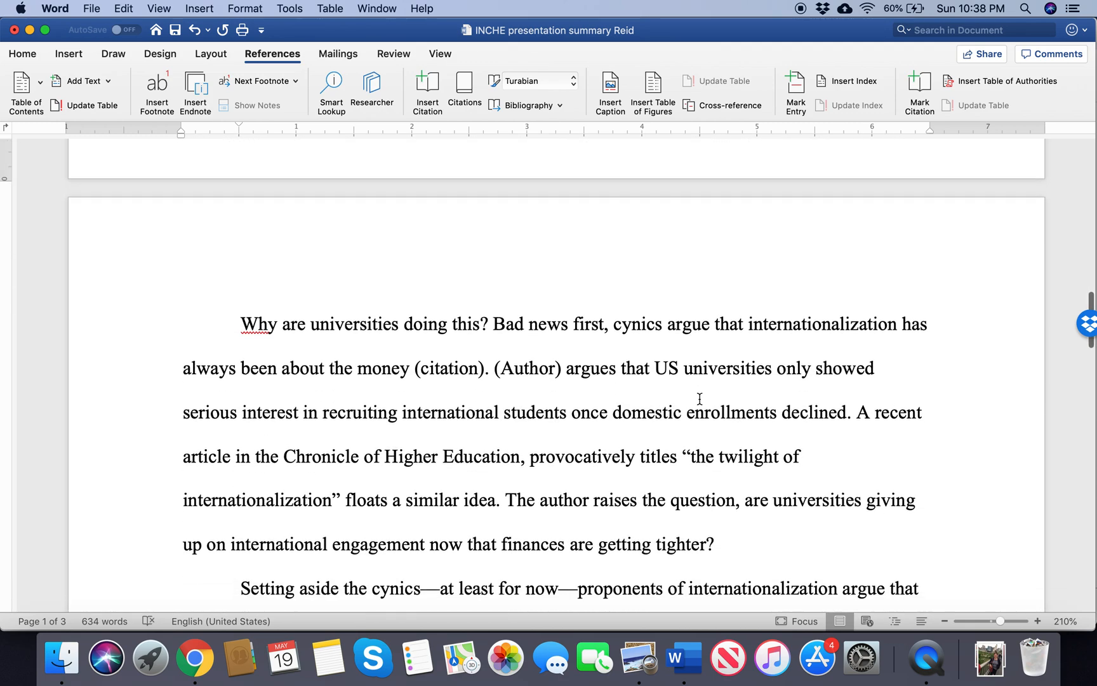
scroll(699, 399, down, 3)
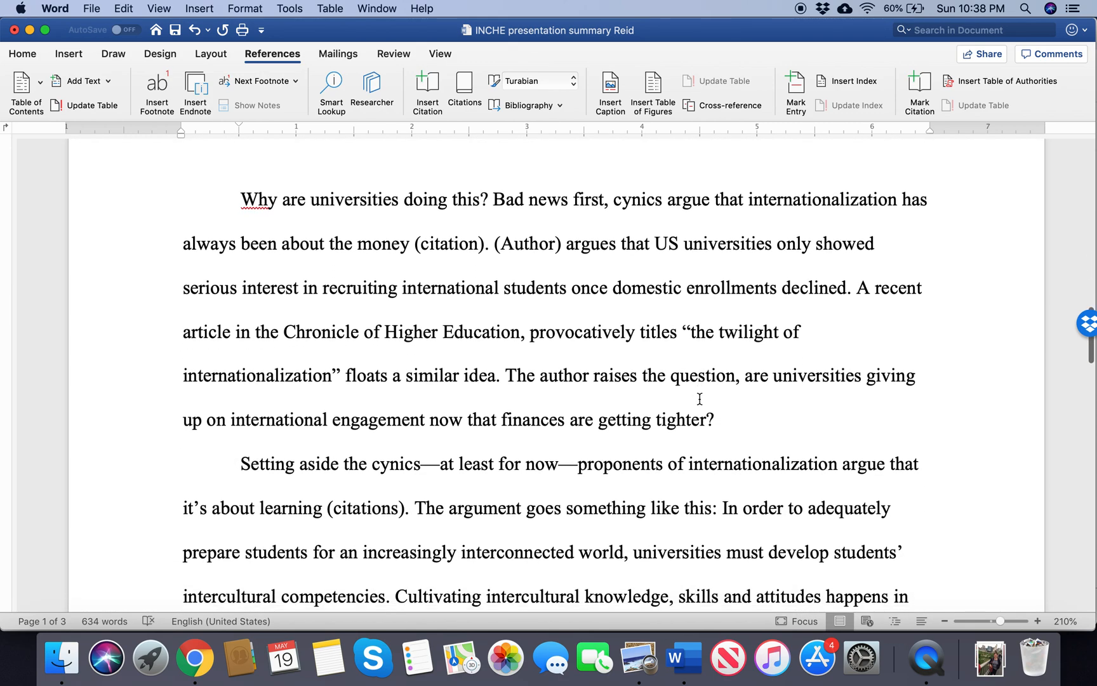
click(484, 244)
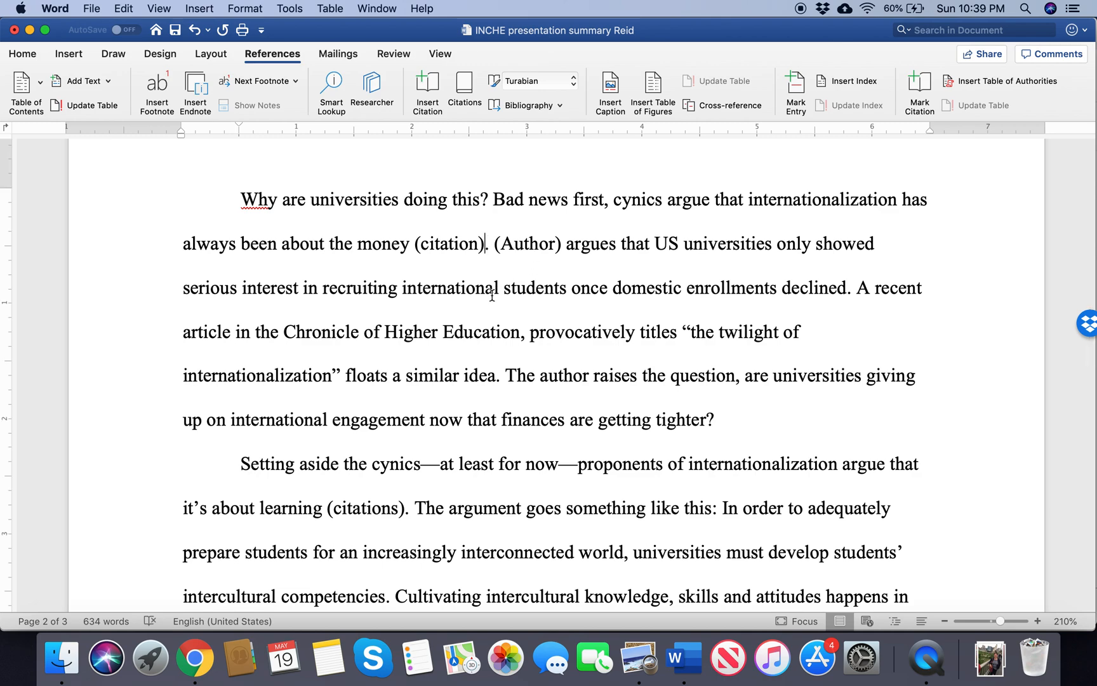
key(BackSpace)
key(BackSpace)
key(BackSpace)
key(BackSpace)
key(BackSpace)
key(BackSpace)
key(BackSpace)
key(BackSpace)
key(BackSpace)
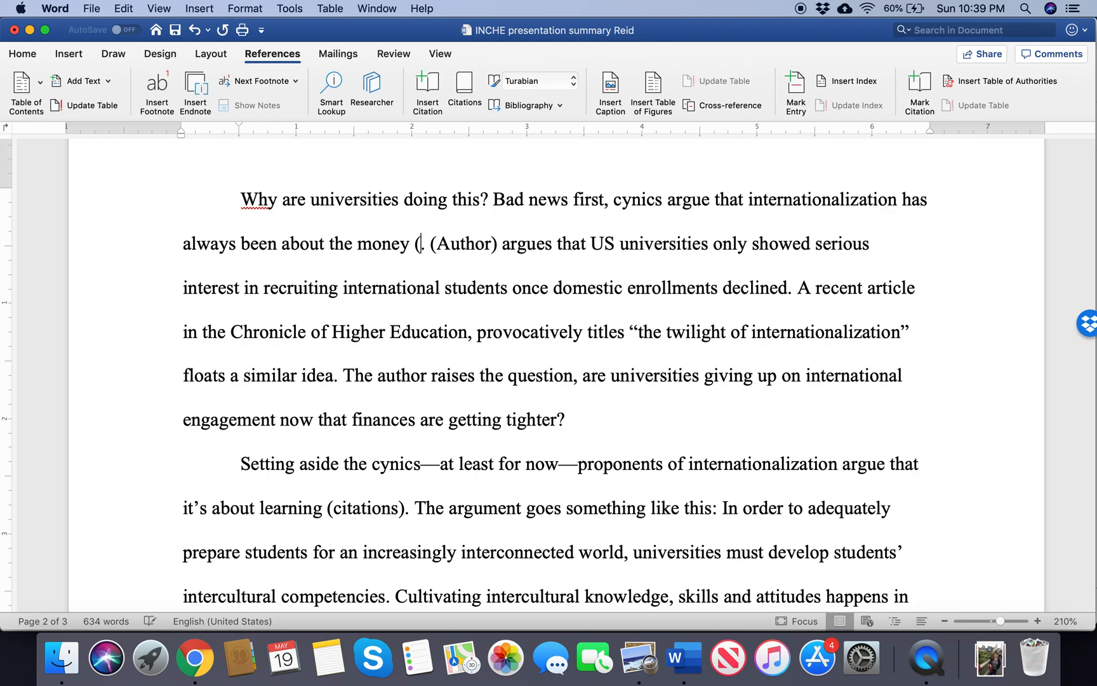
key(BackSpace)
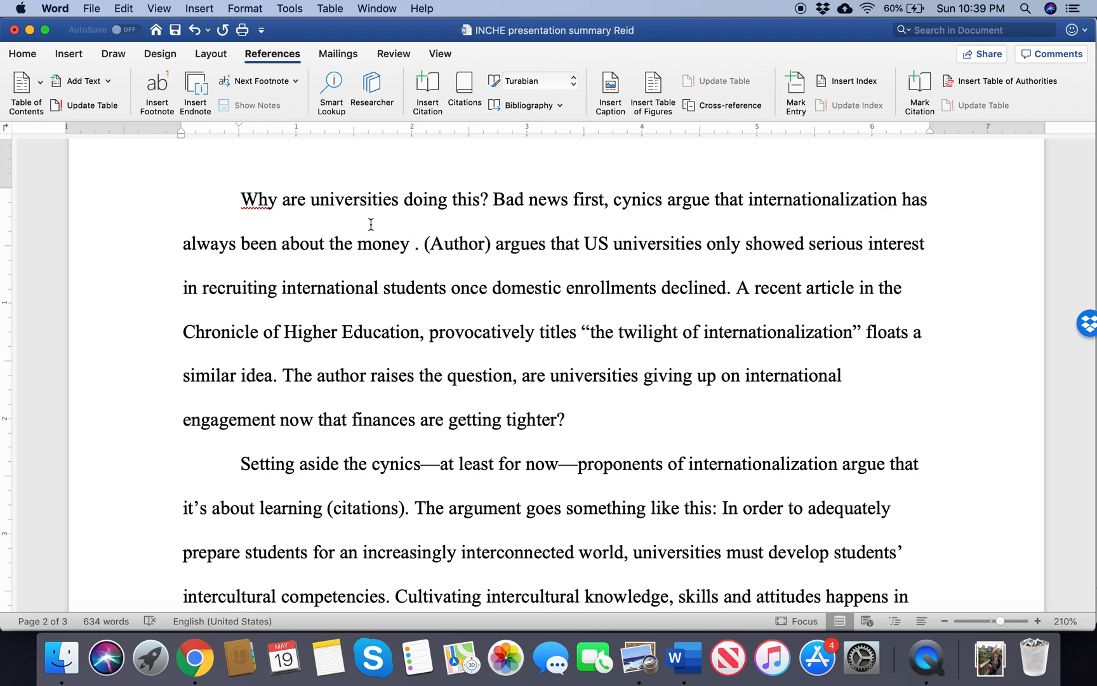
Step: Create a new source for an in-text citation after "about the money", with the source type Article in a journal
click(428, 88)
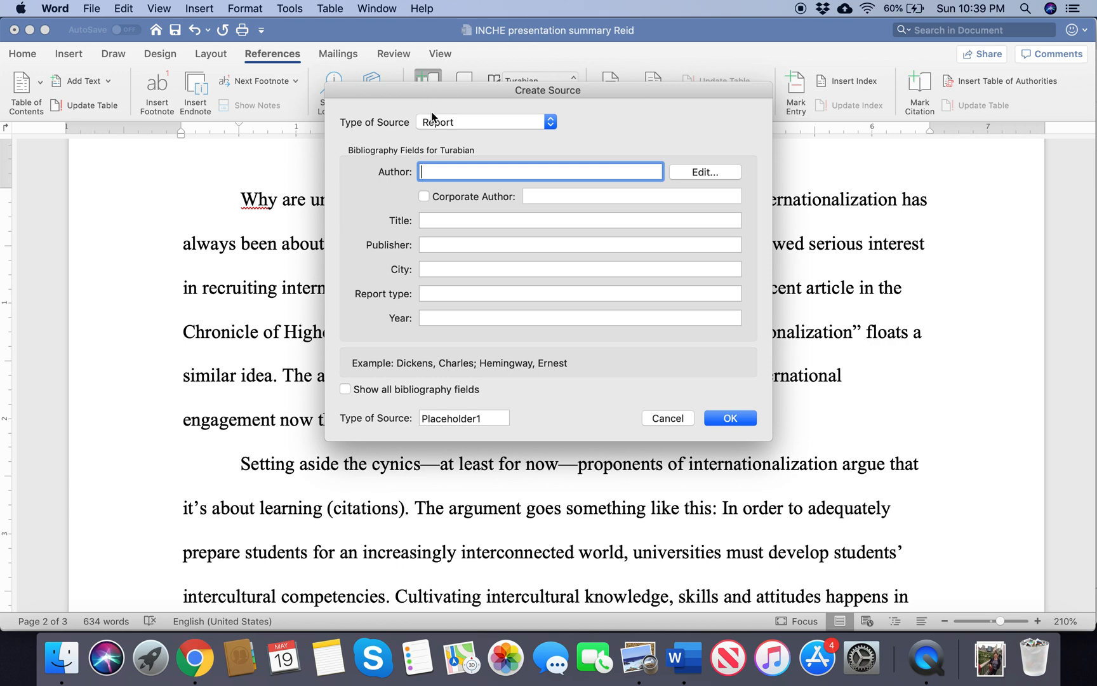
click(467, 123)
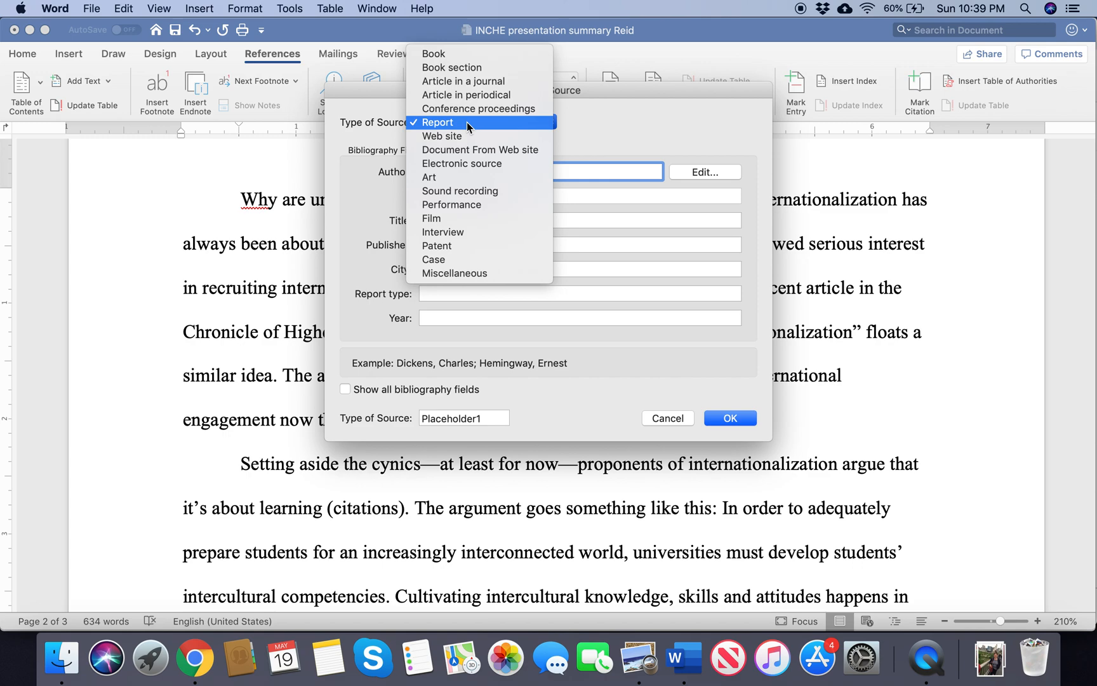
click(480, 81)
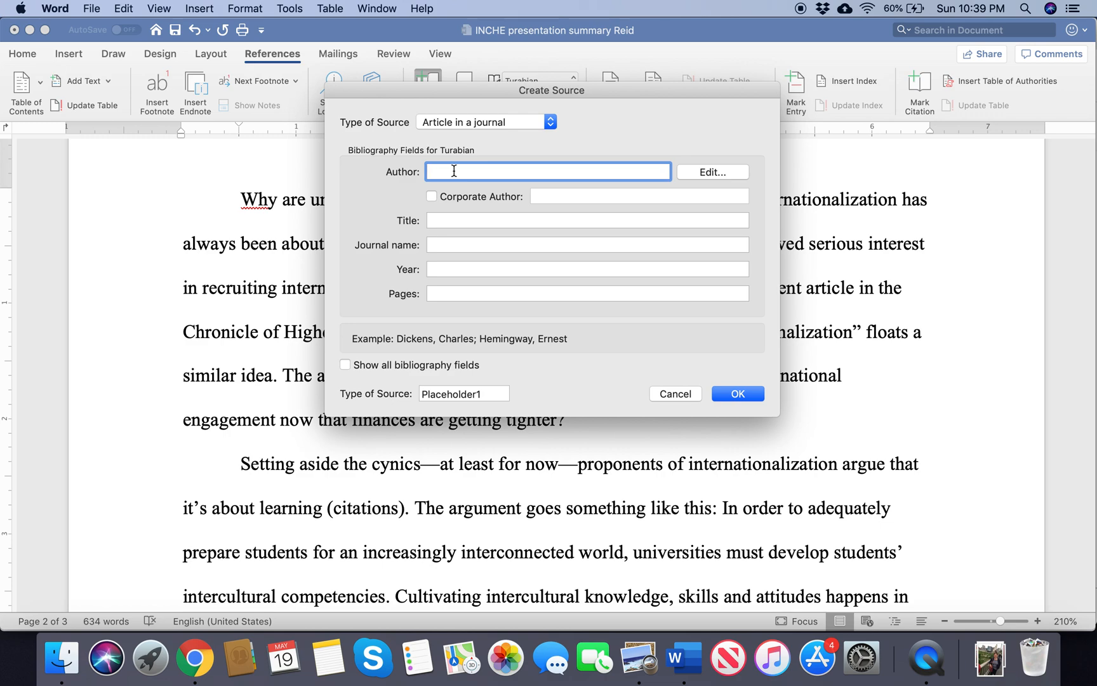
Step: Look up the highlighted 2014 journal article in the PDF reference list in Preview and add its author's last and first names to the new source in Word
key(super+Tab)
key(super+Tab)
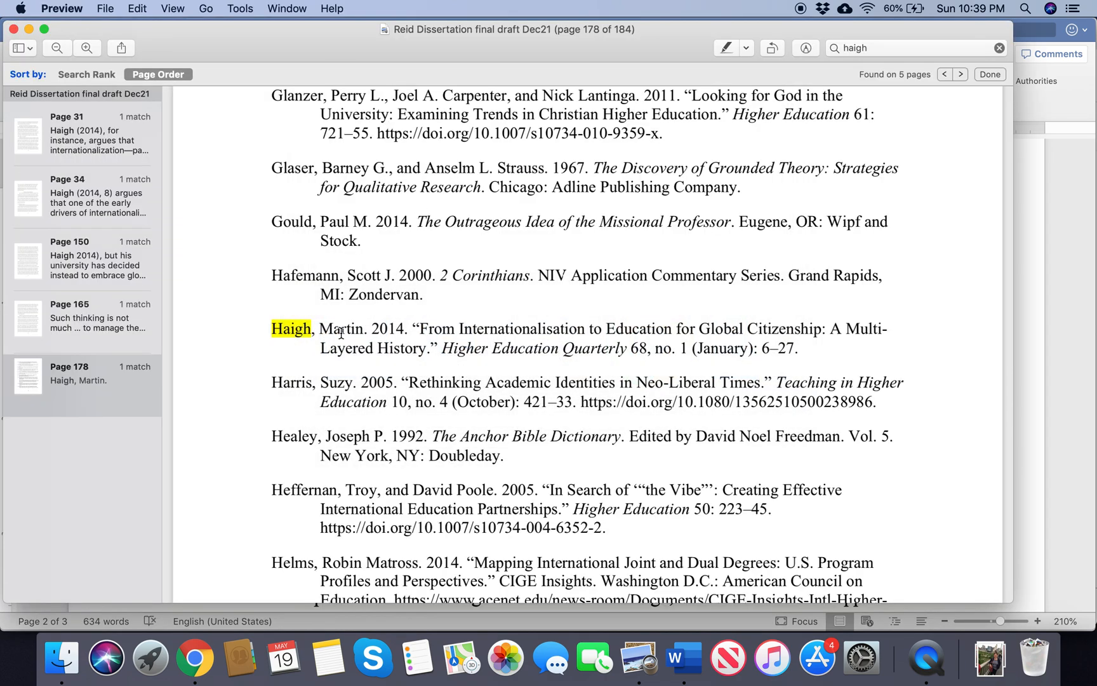
key(super+Tab)
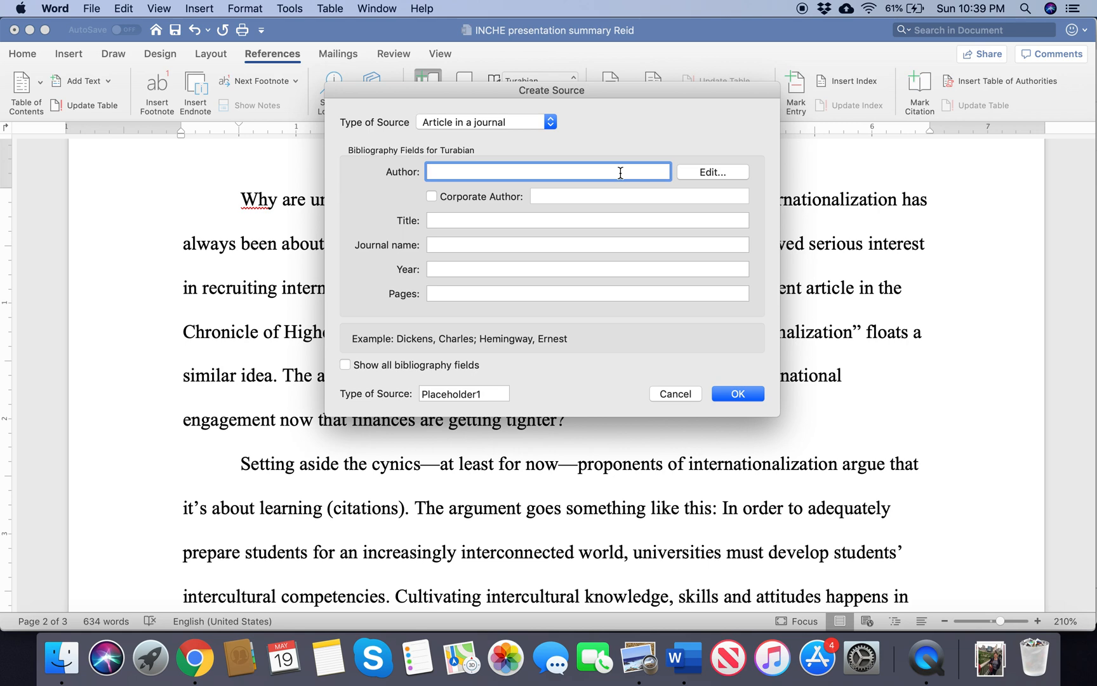
click(713, 172)
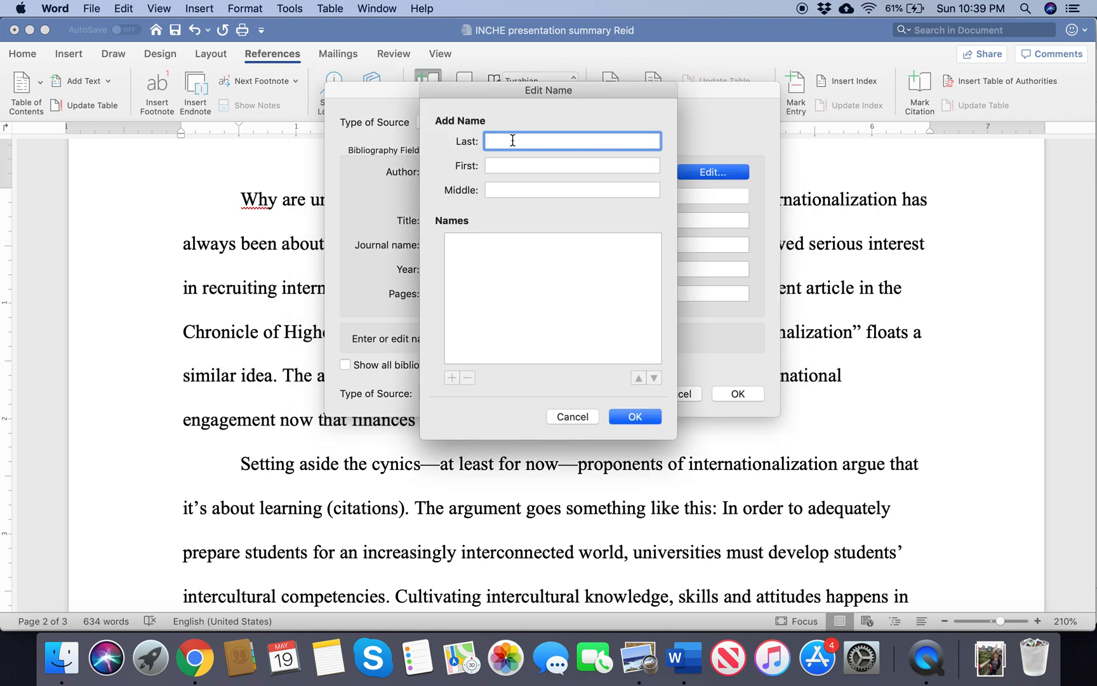
text(Haigh)
key(Tab)
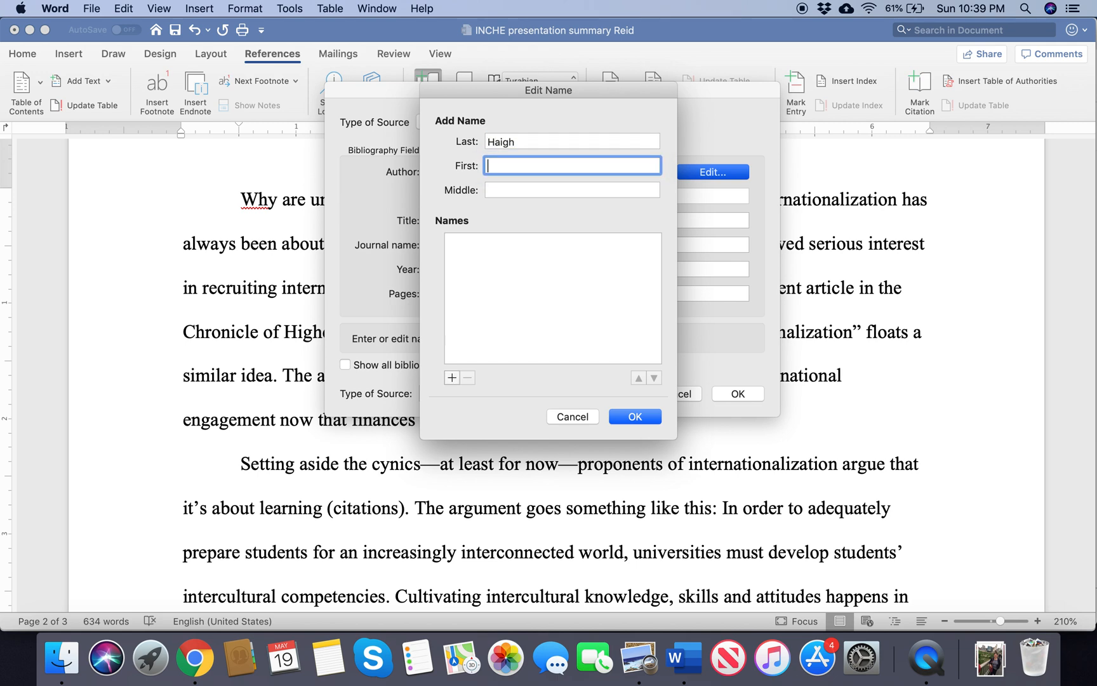
text(Martin)
click(452, 378)
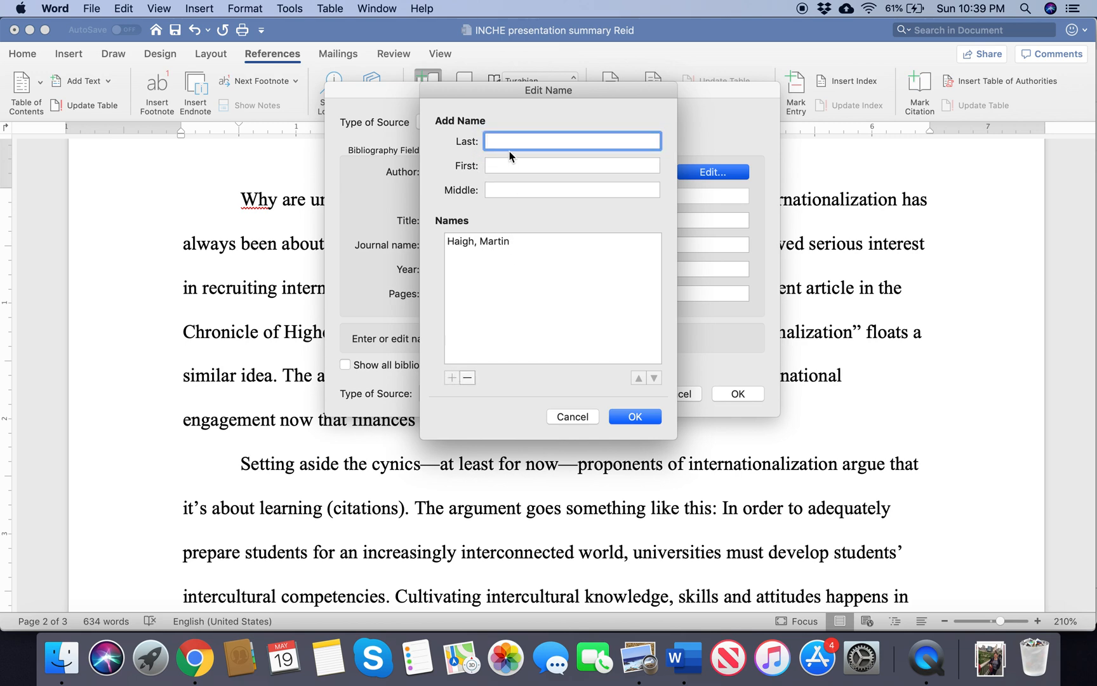
Step: Add a second author's last and first names to the source's name list, and remove that entry again
text(Smith)
key(Tab)
text(Joseph)
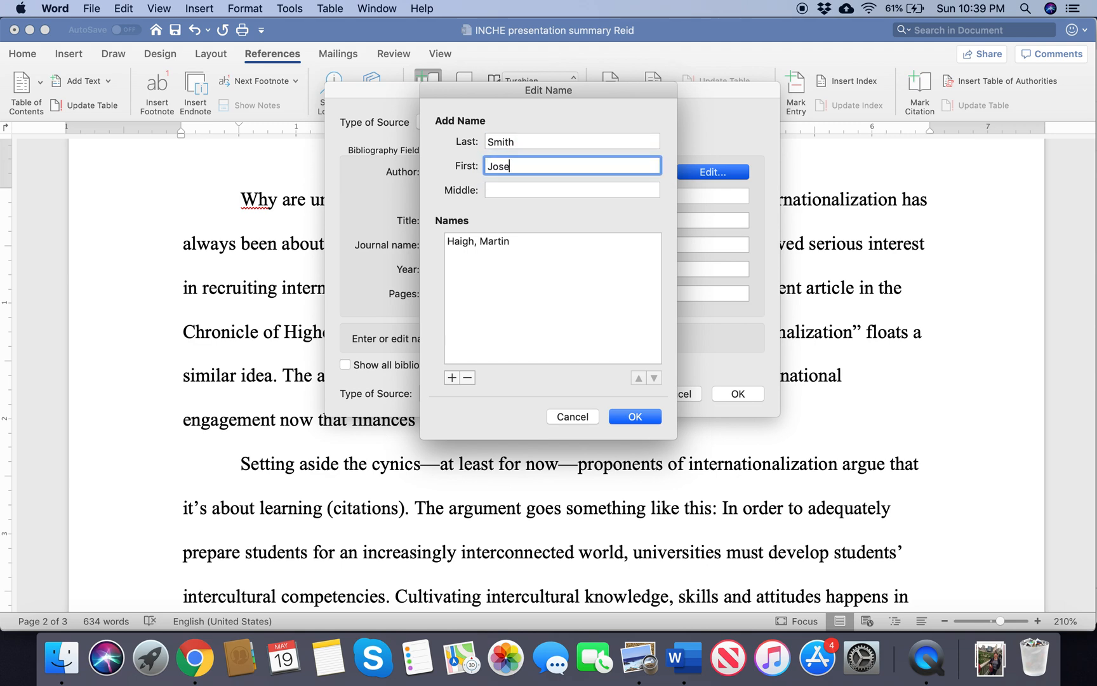
key(BackSpace)
key(BackSpace)
key(BackSpace)
key(BackSpace)
text(e)
click(451, 378)
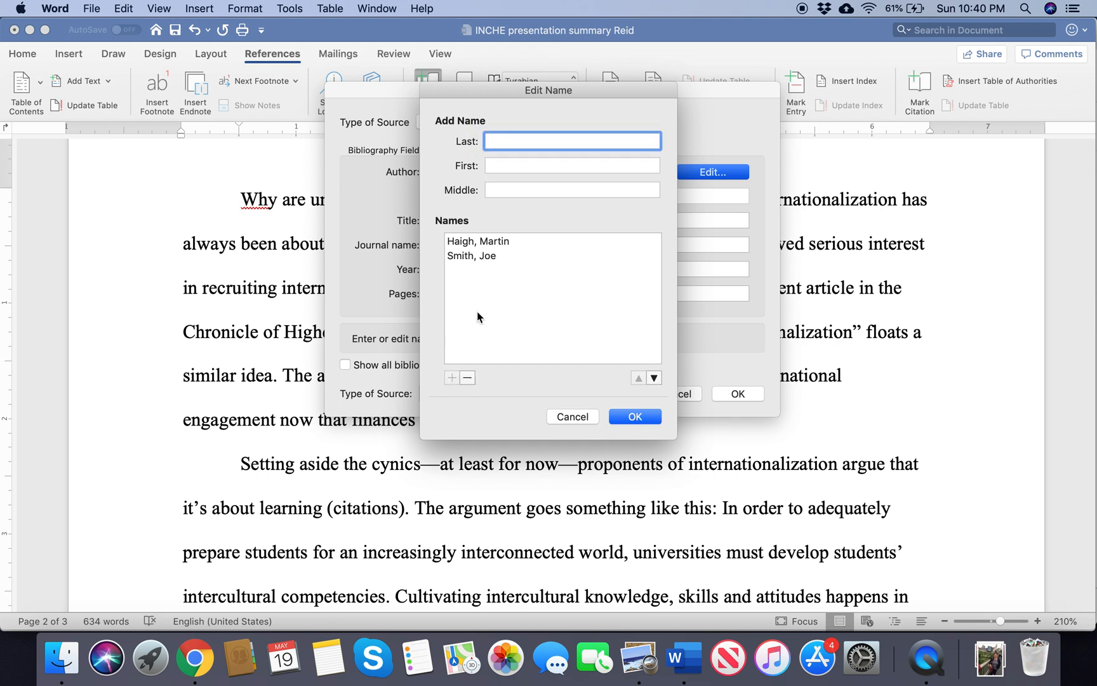
click(473, 255)
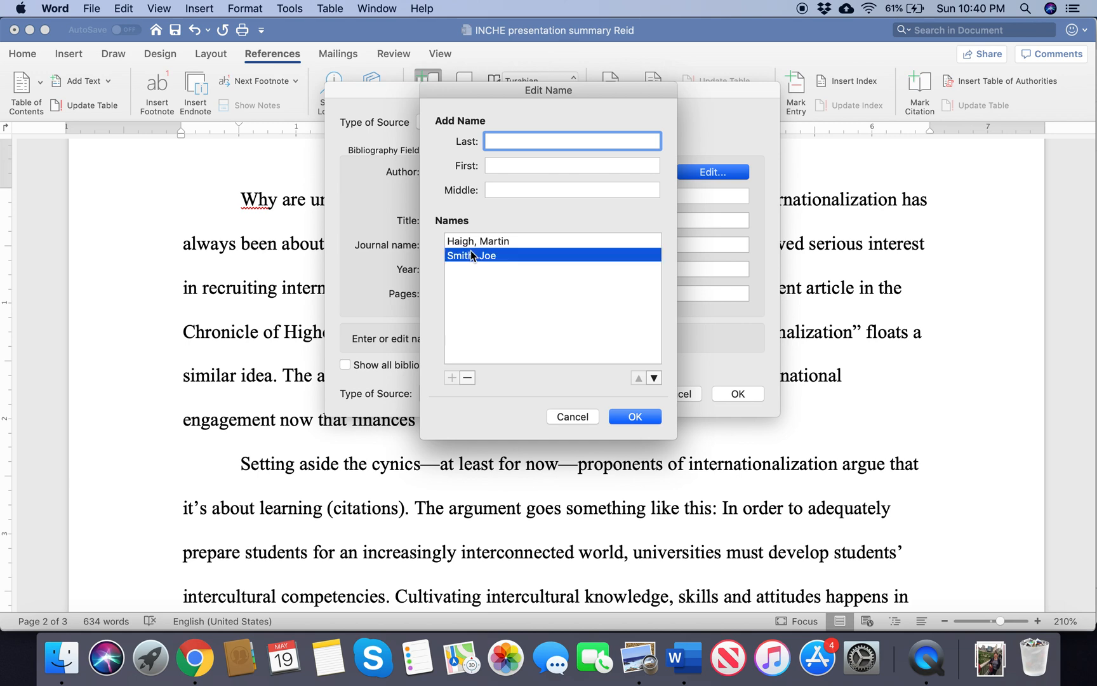
click(467, 379)
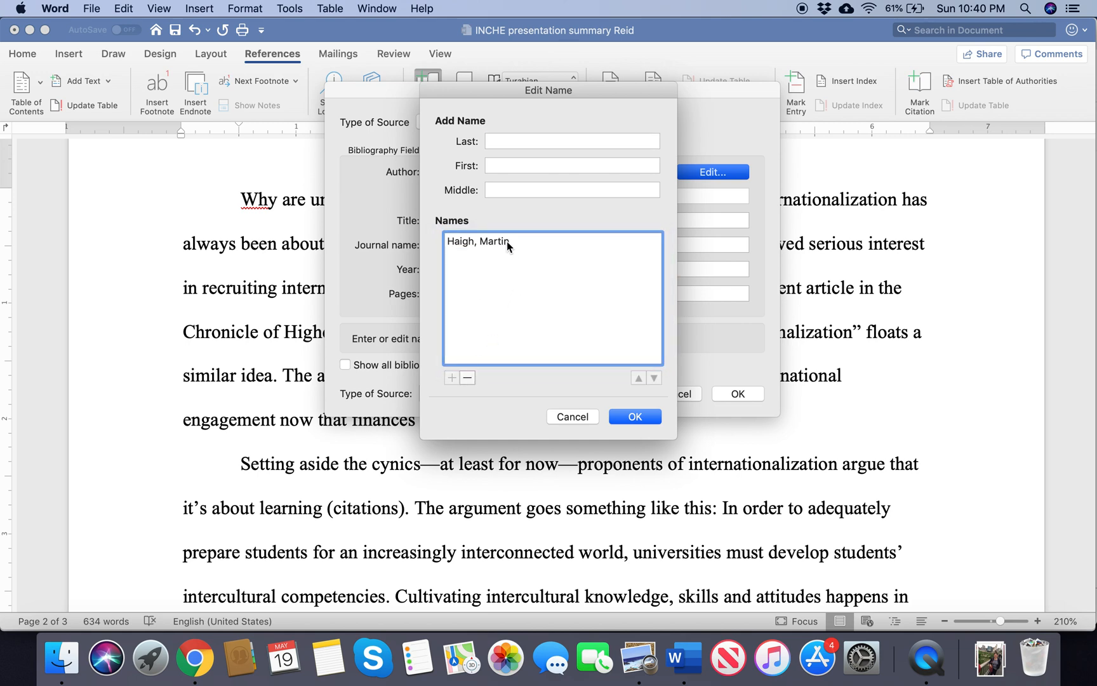
Step: Confirm the author and copy "From Internationalisation to Education for Global Citizenship: A Multi-Layered History" from the PDF in Preview as the source's title
click(625, 418)
click(456, 220)
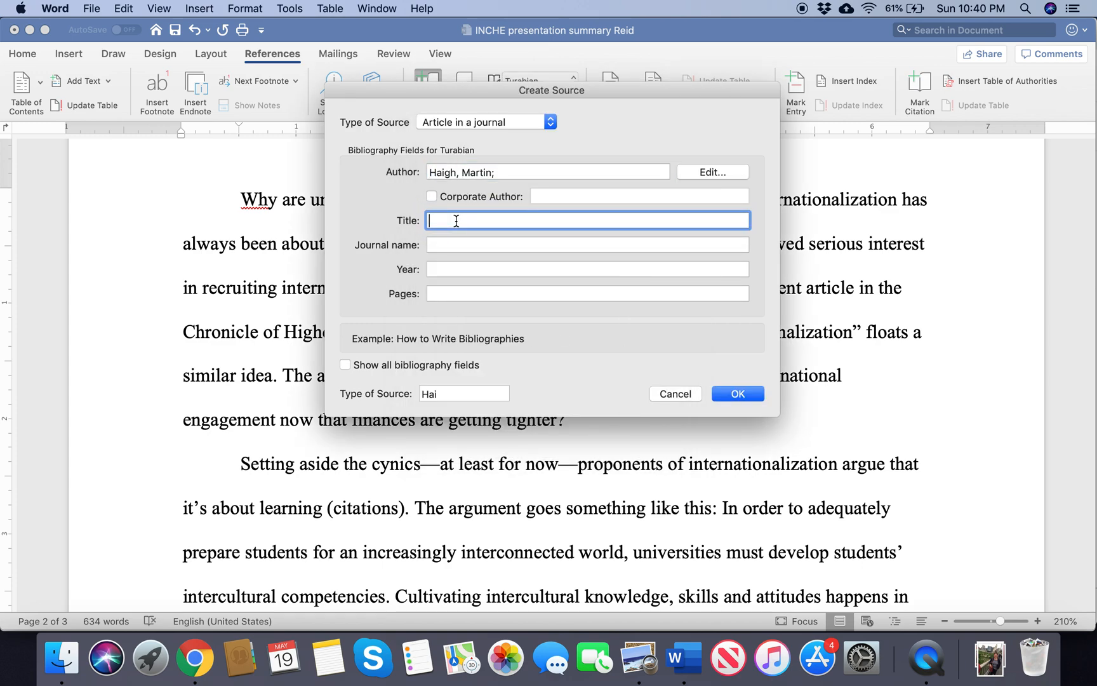
key(super+Tab)
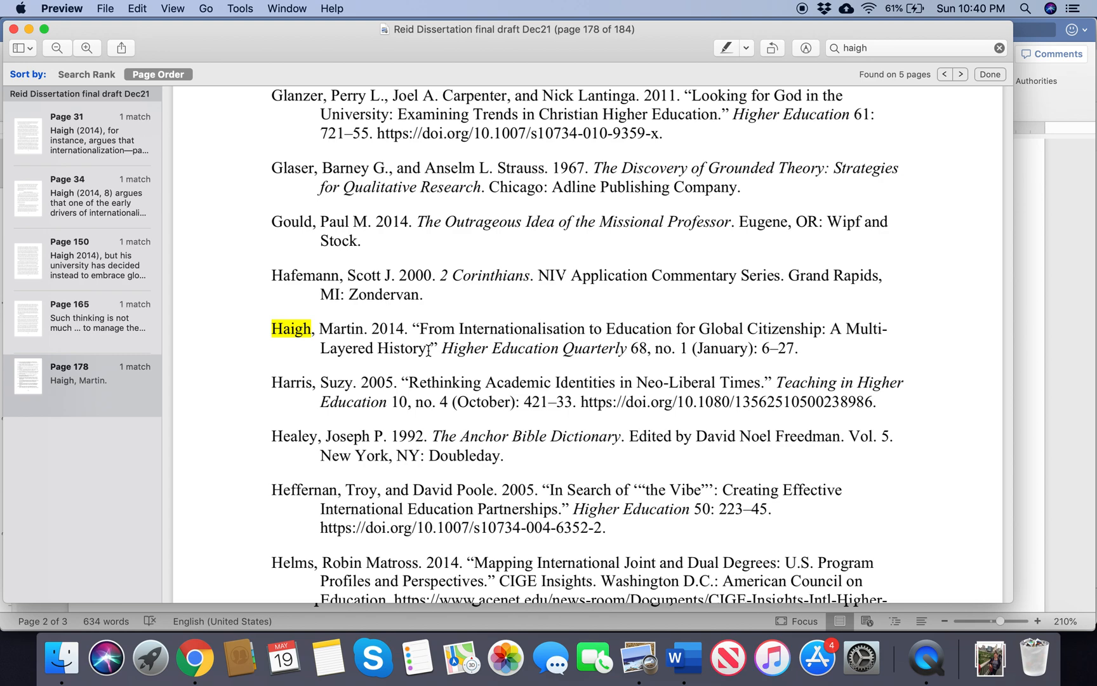
drag(427, 350, 422, 329)
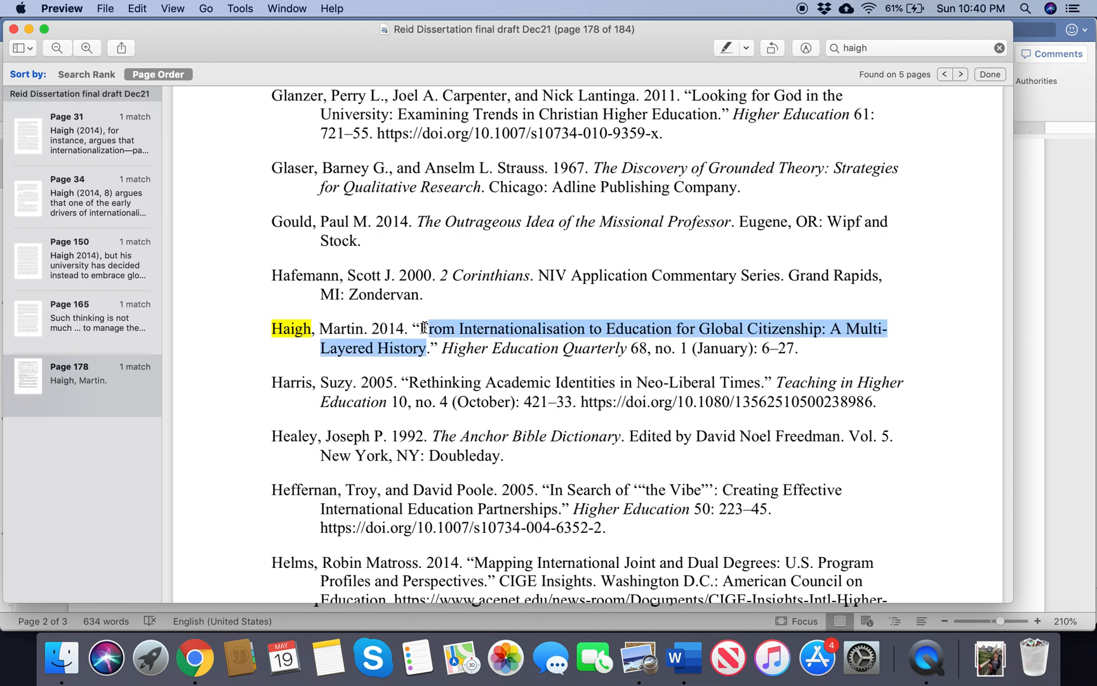
key(super+c)
key(super+Tab)
key(super+v)
key(Tab)
Step: Copy the journal name "Higher Education Quarterly" from the PDF reference entry in Preview into the new source in Word
key(super+Tab)
click(481, 352)
drag(444, 348, 626, 346)
key(super+c)
key(super+Tab)
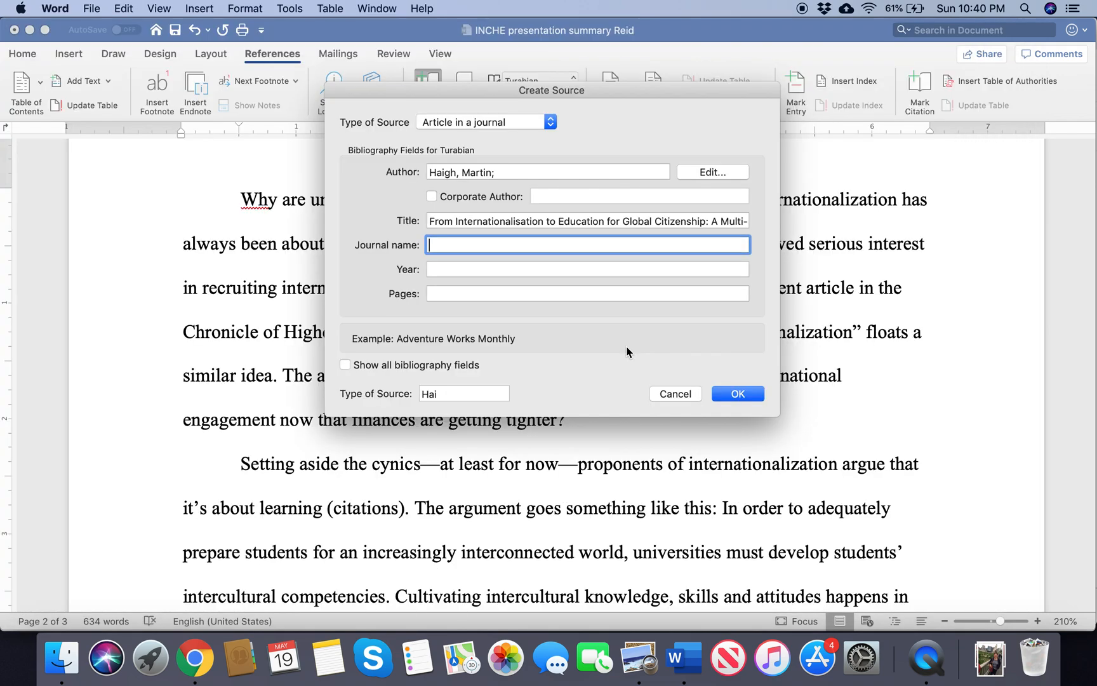
key(super+v)
key(Tab)
Step: Check the reference entry in Preview and set the source's year to 2014 in Word
key(super+Tab)
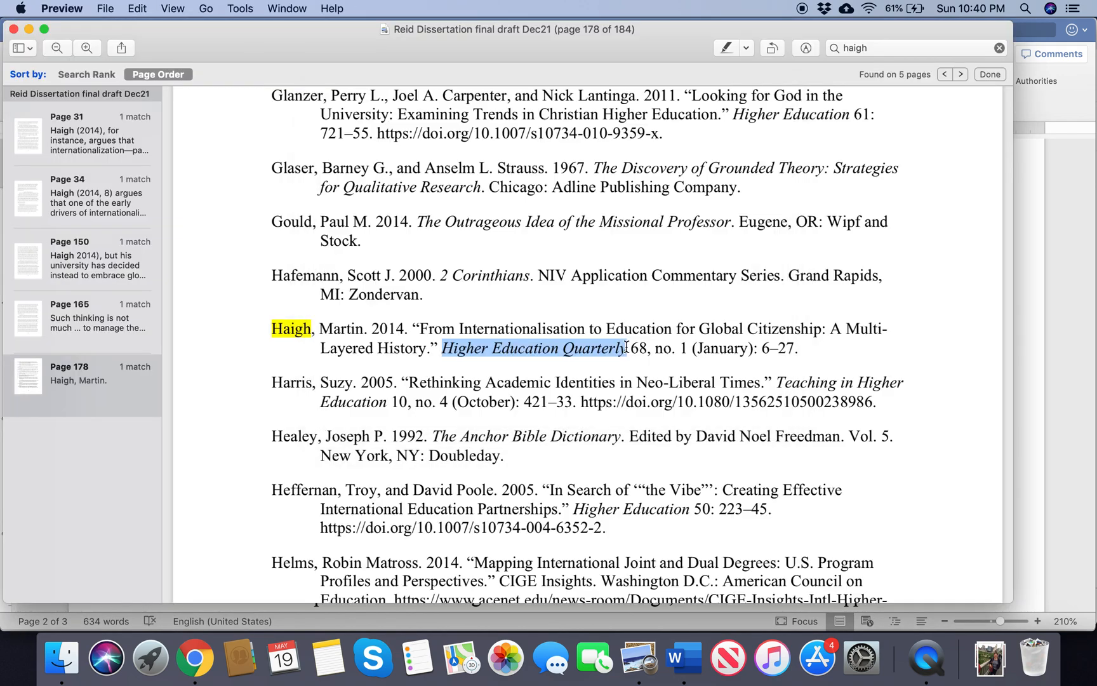
key(super+Tab)
text(2014)
key(Tab)
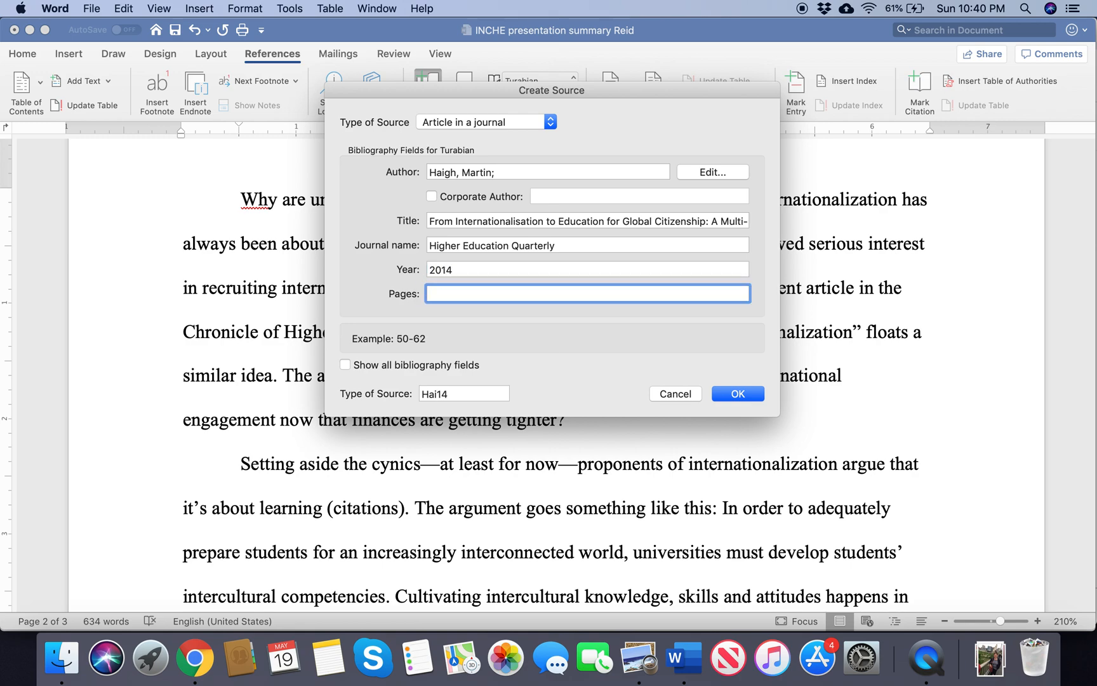
Step: Show all bibliography fields for the source and set the month to January, as given in the PDF reference entry
click(345, 366)
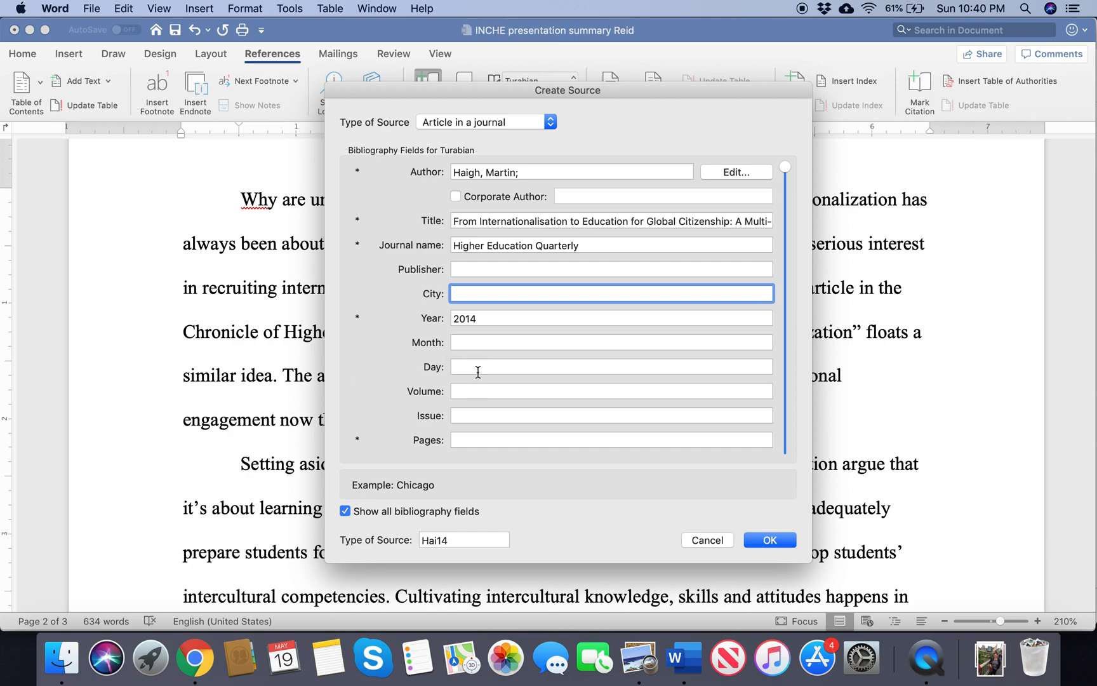
key(super+Tab)
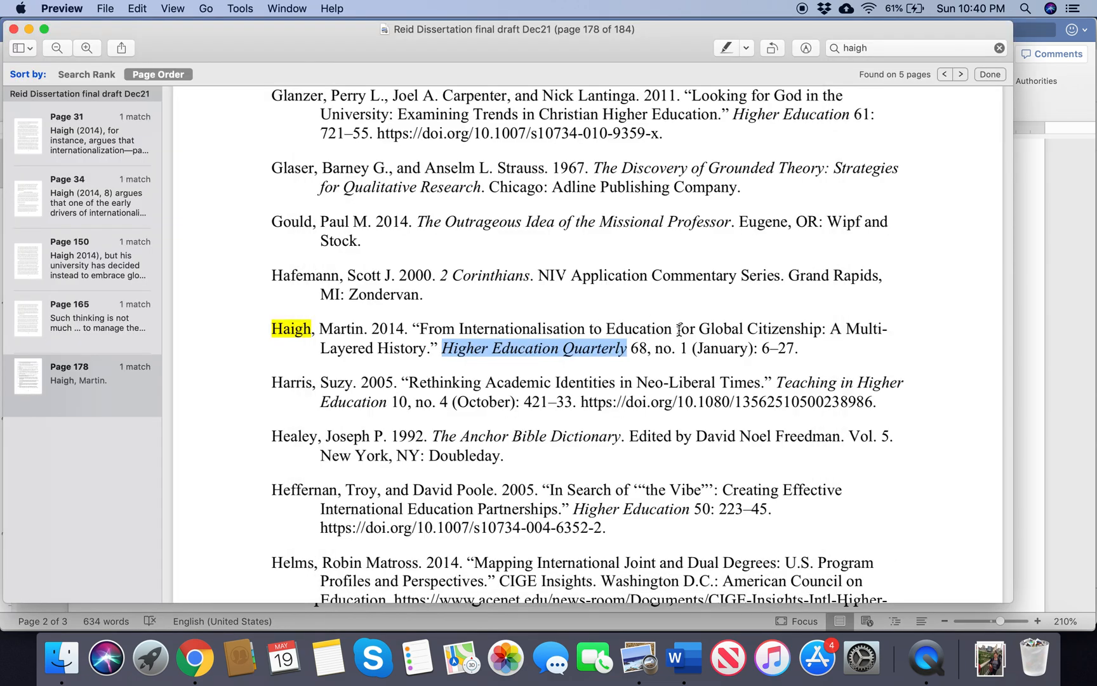
key(super+Tab)
click(469, 339)
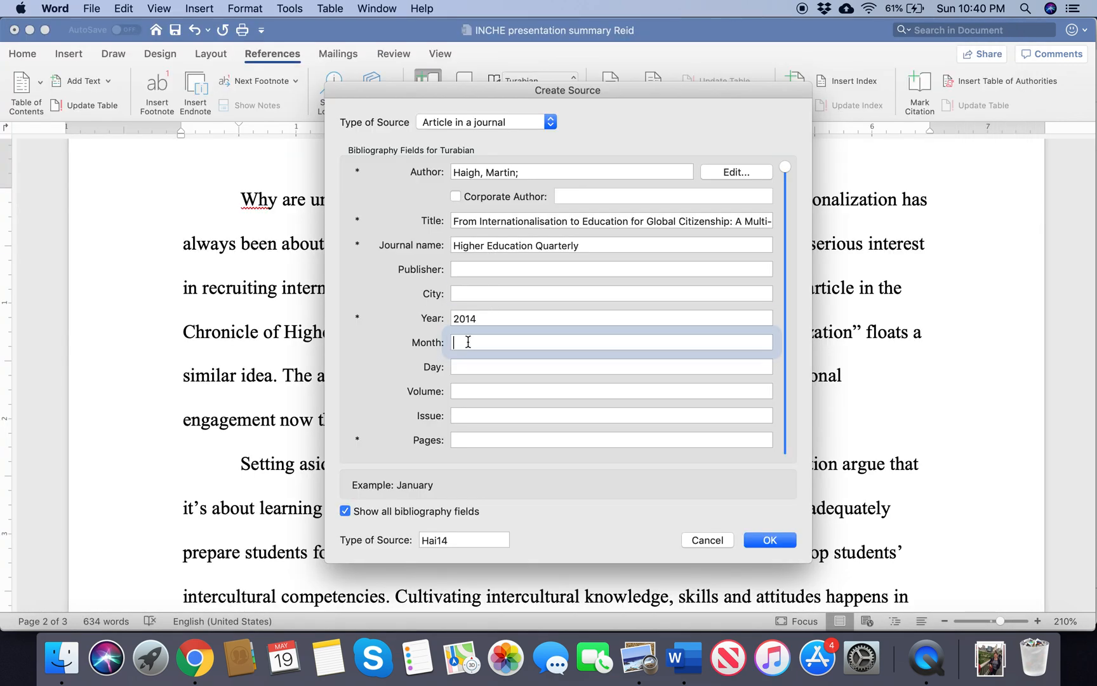
text(January)
key(Tab)
key(Tab)
Step: Check the reference entry in Preview and set the source's volume to 68 and issue to 1 in Word
key(super+Tab)
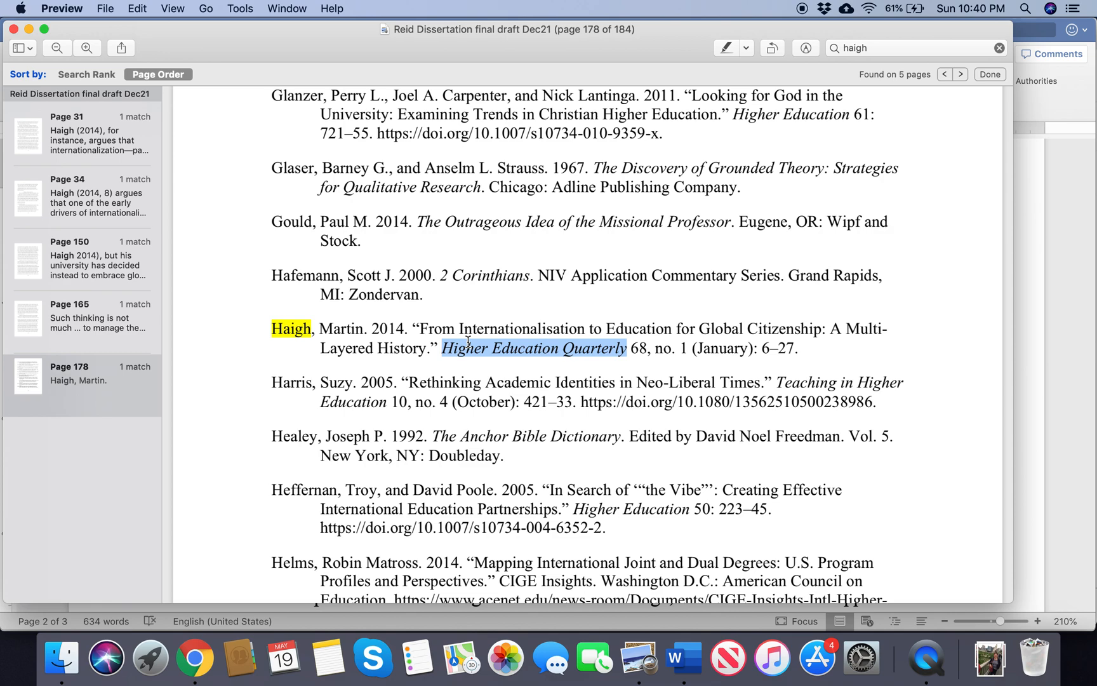
key(super+Tab)
text(68)
key(Tab)
text(1)
key(Tab)
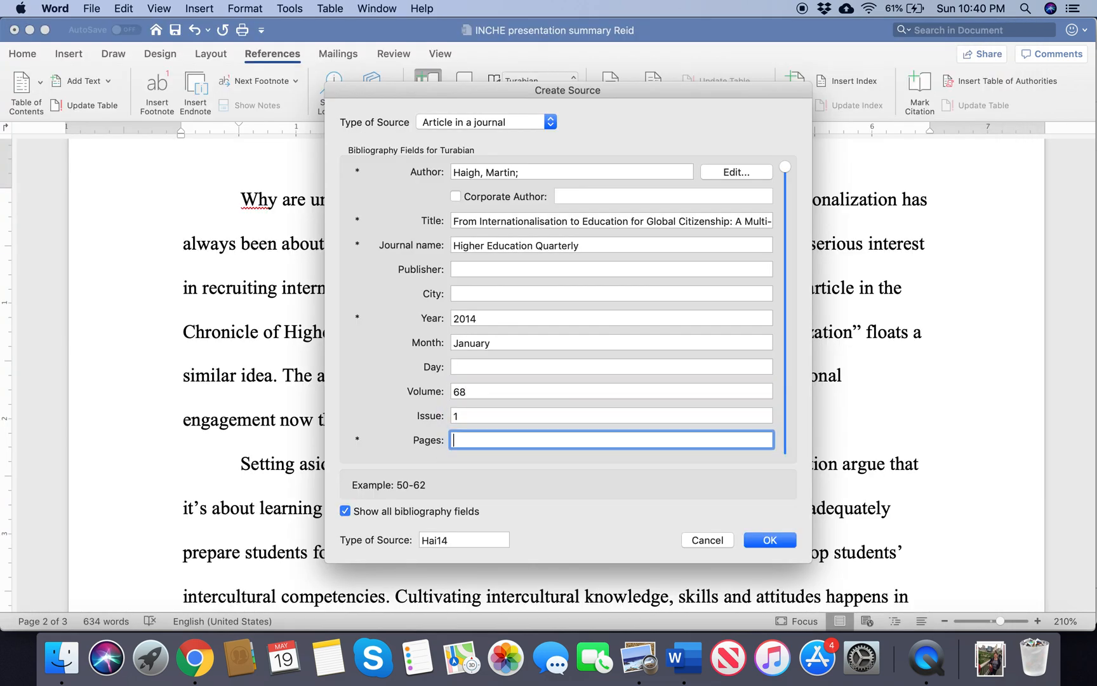
Step: Set the source's pages to 6-27 from the PDF entry and save it, inserting its citation after "about the money"
key(super+Tab)
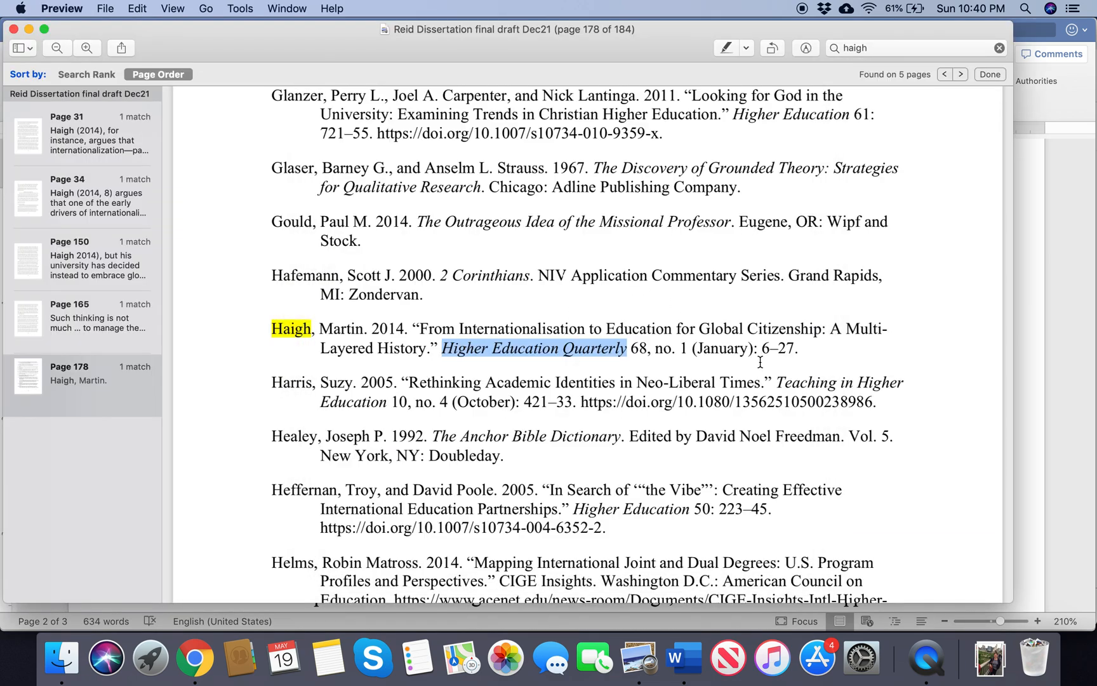
key(super+Tab)
text(6-2)
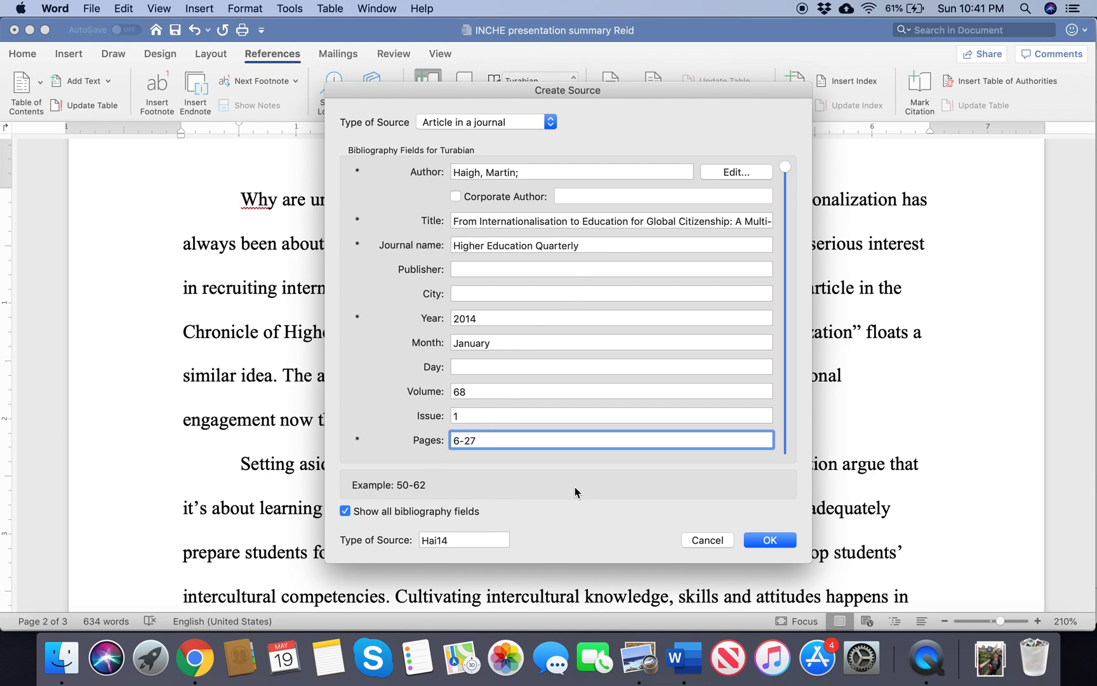
click(771, 539)
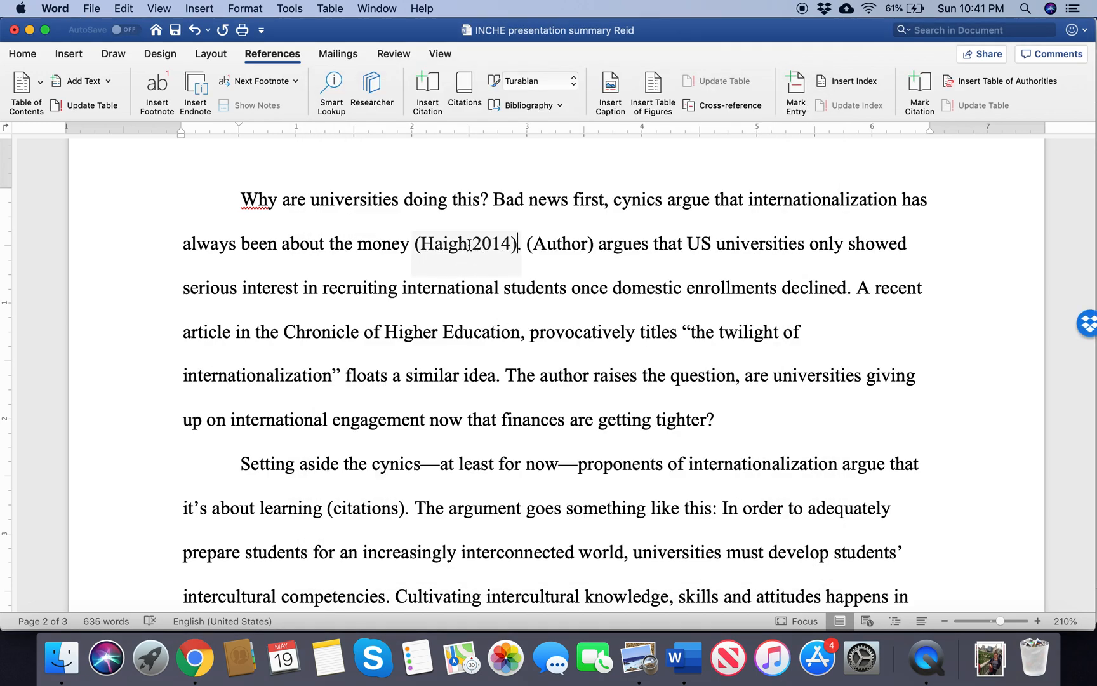
click(469, 244)
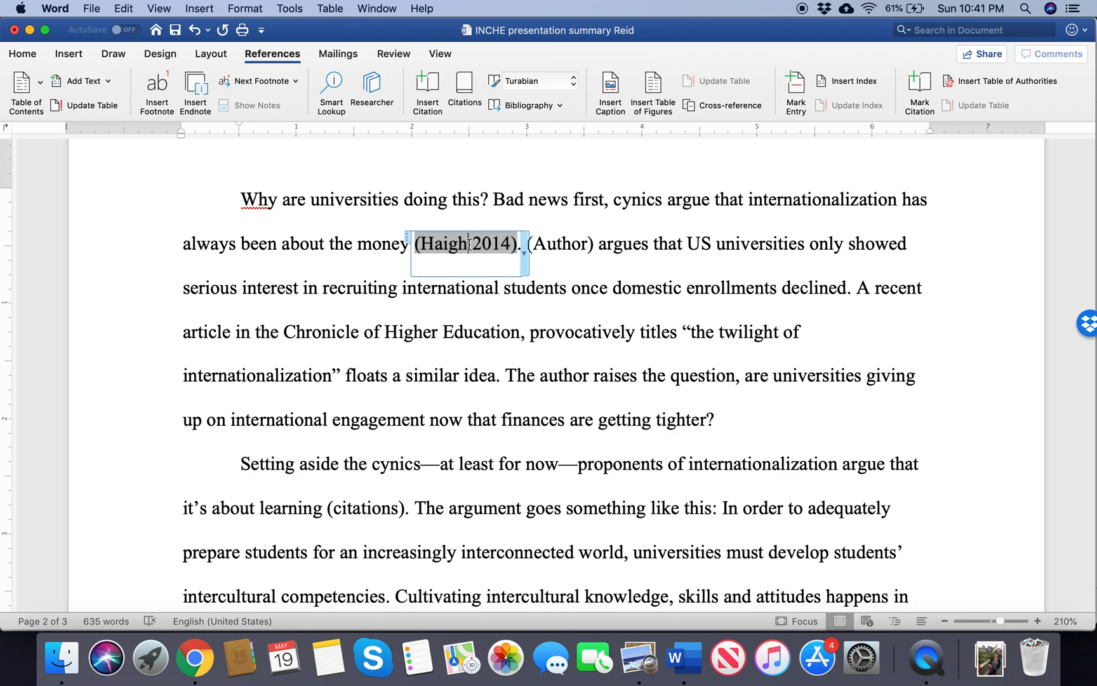
click(629, 290)
Step: Replace the "(Author)" placeholder before "argues that US universities" with the cited author's surname
click(596, 244)
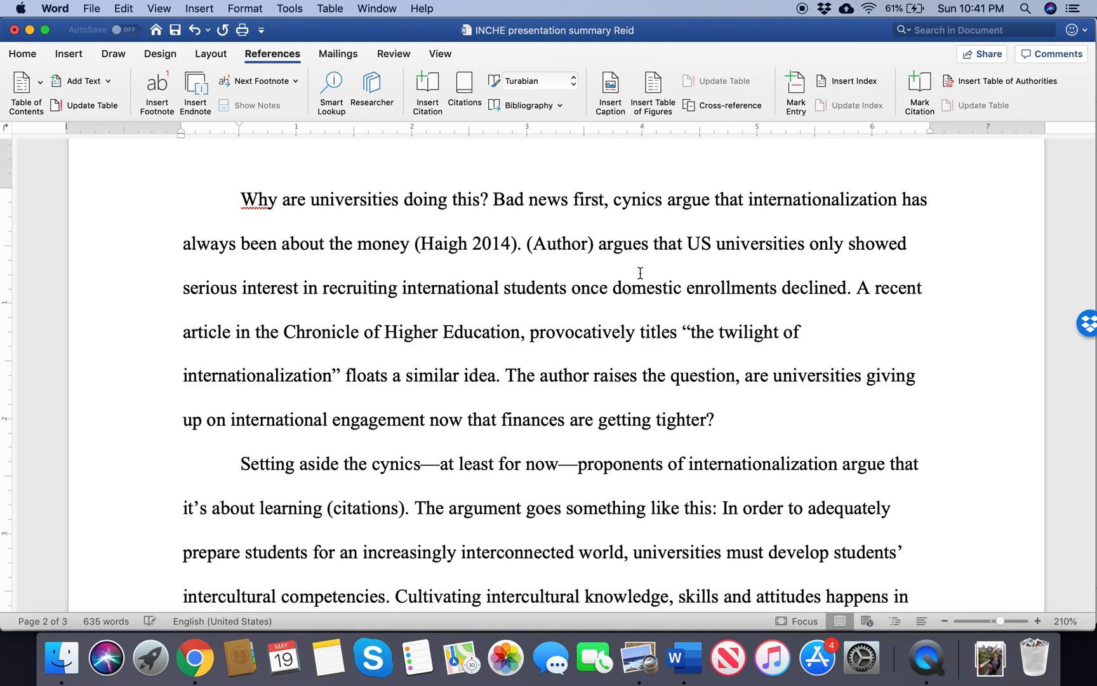
key(BackSpace)
key(BackSpace)
key(BackSpace)
key(BackSpace)
key(BackSpace)
key(BackSpace)
key(BackSpace)
key(BackSpace)
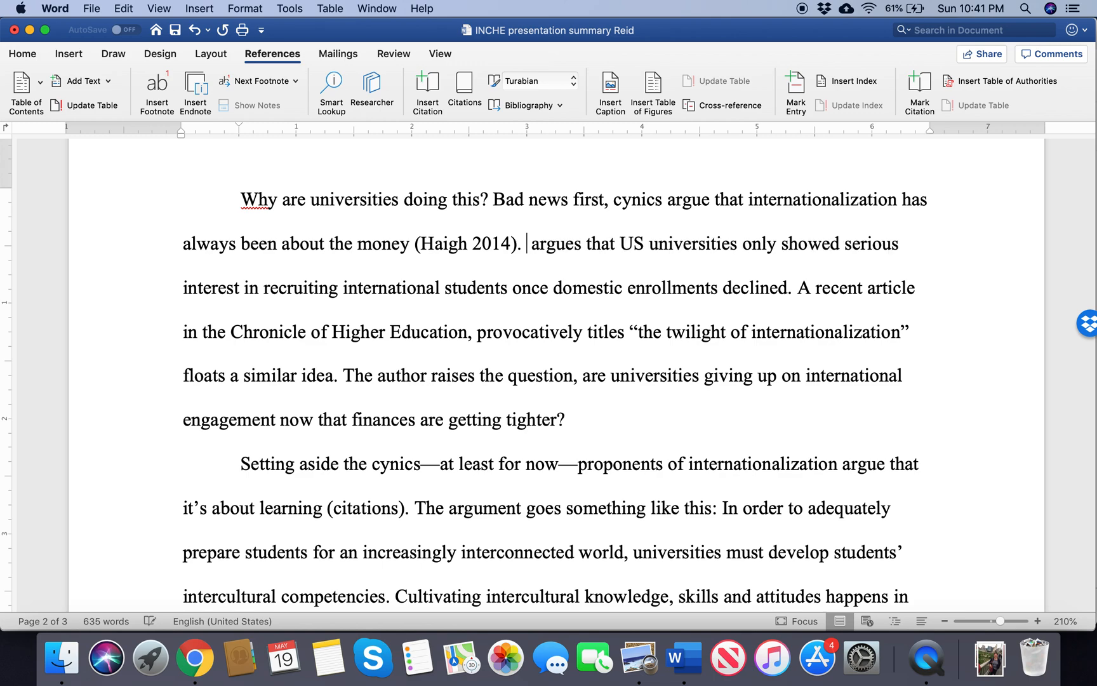
text(Haigh)
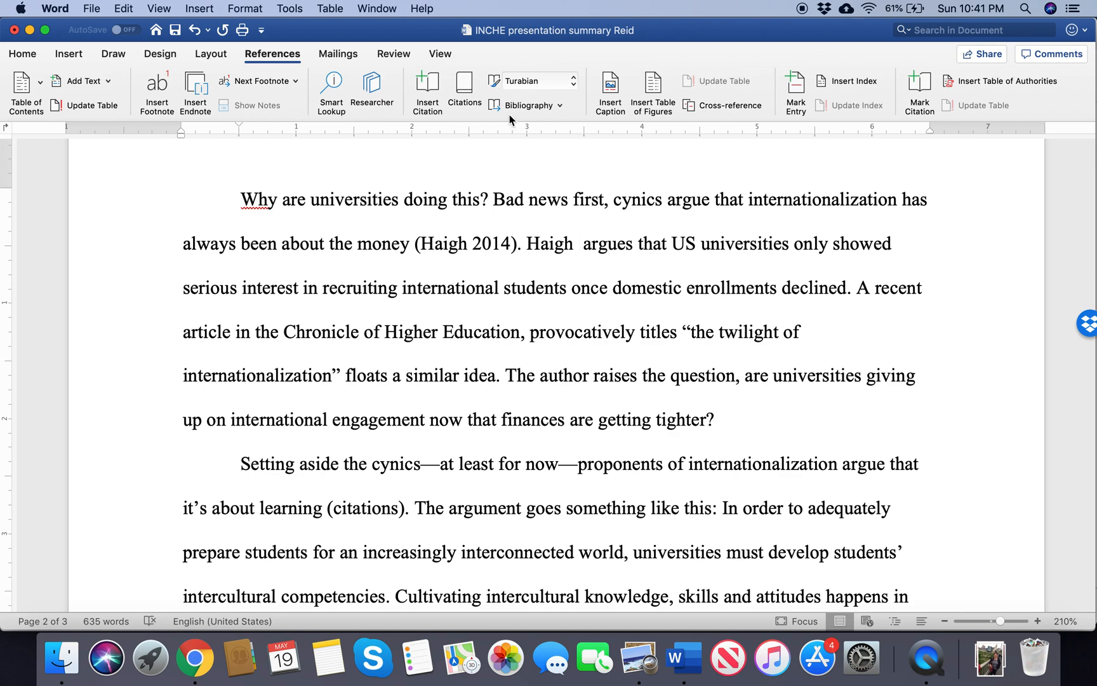
Step: Insert the citation for the "From Internationalisation" source after the author's surname and before "argues that US universities"
click(466, 92)
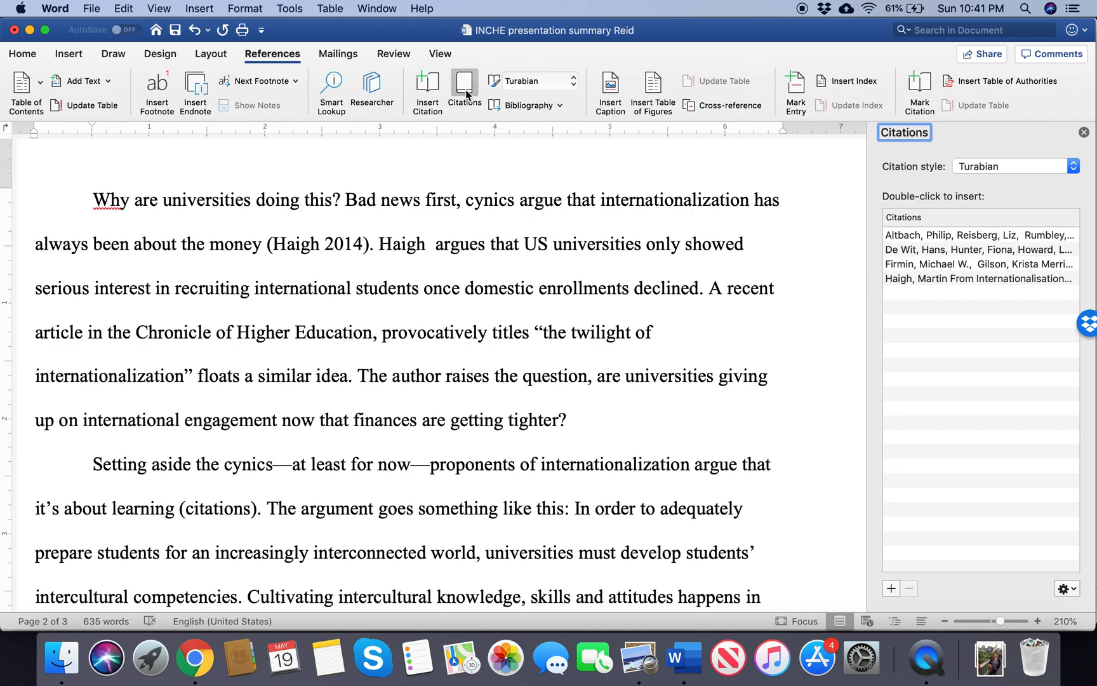
click(926, 278)
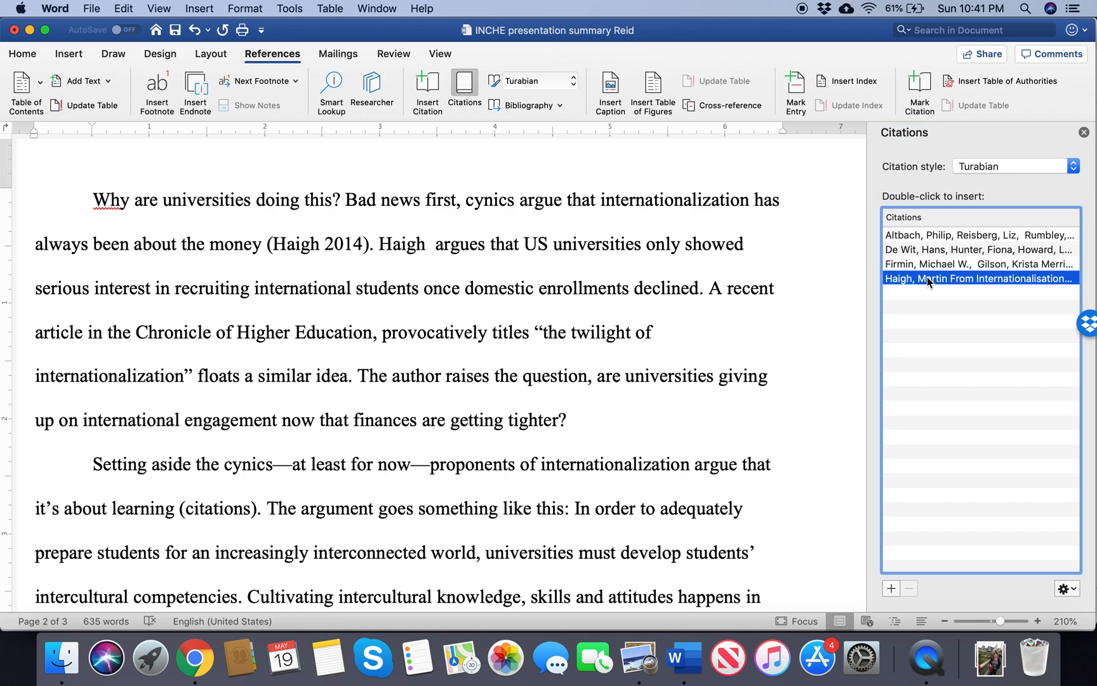
double_click(926, 278)
Step: Suppress the author and title in the citation before "argues that US universities", leaving only the year, and close the citation list
click(516, 252)
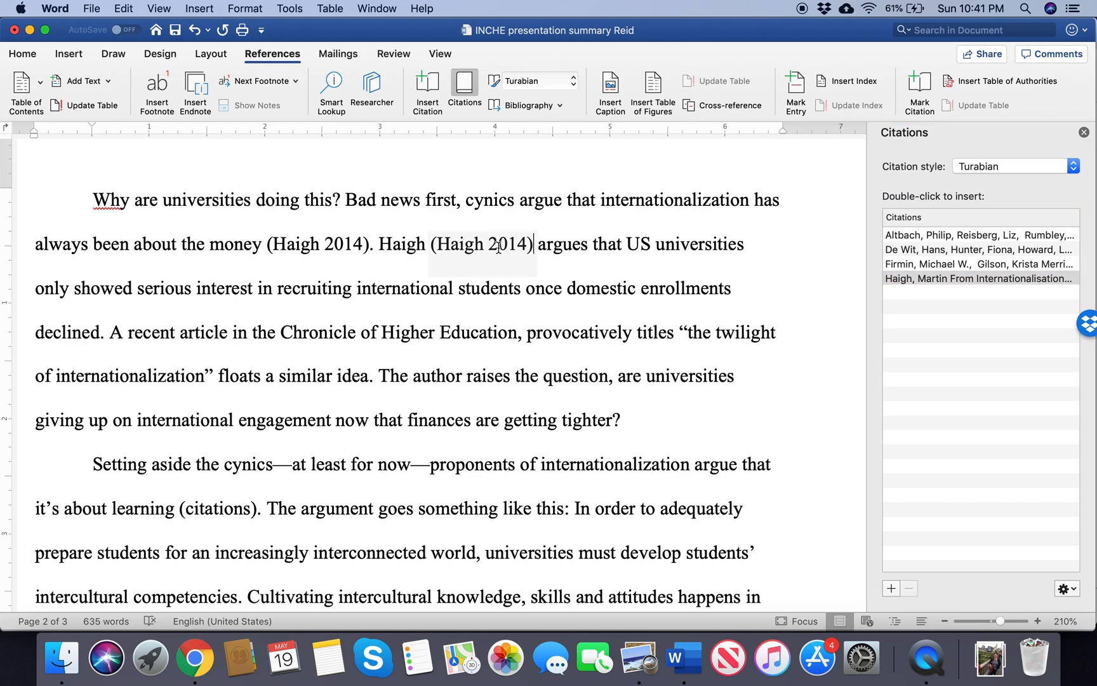
click(541, 257)
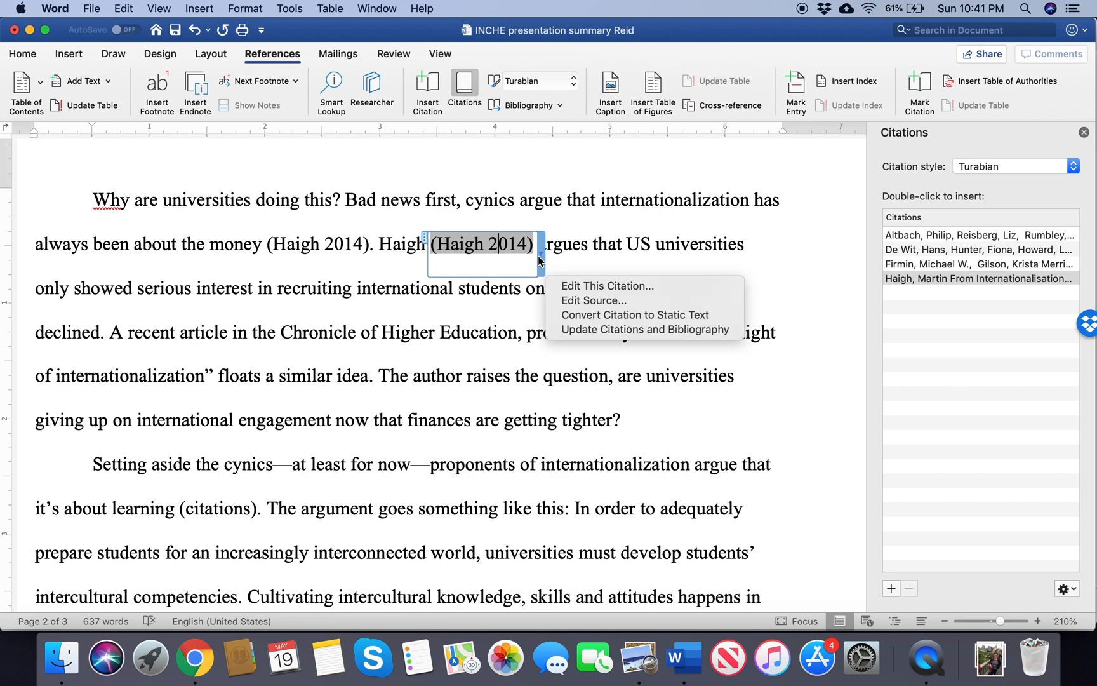
click(569, 287)
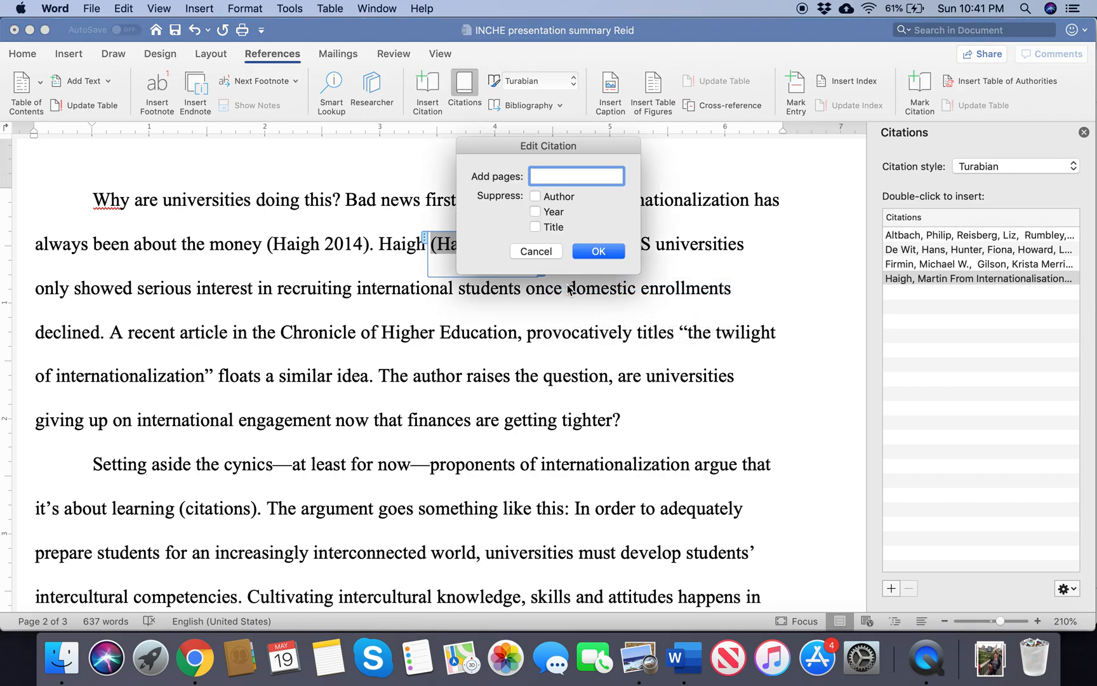
click(537, 227)
click(589, 251)
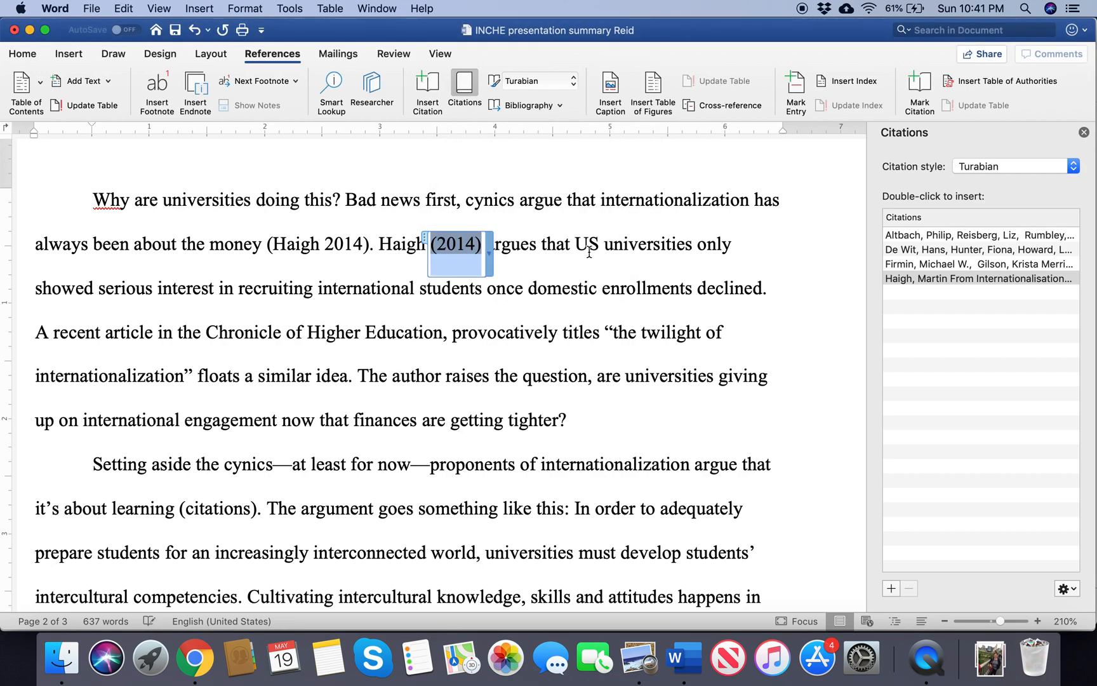
click(529, 272)
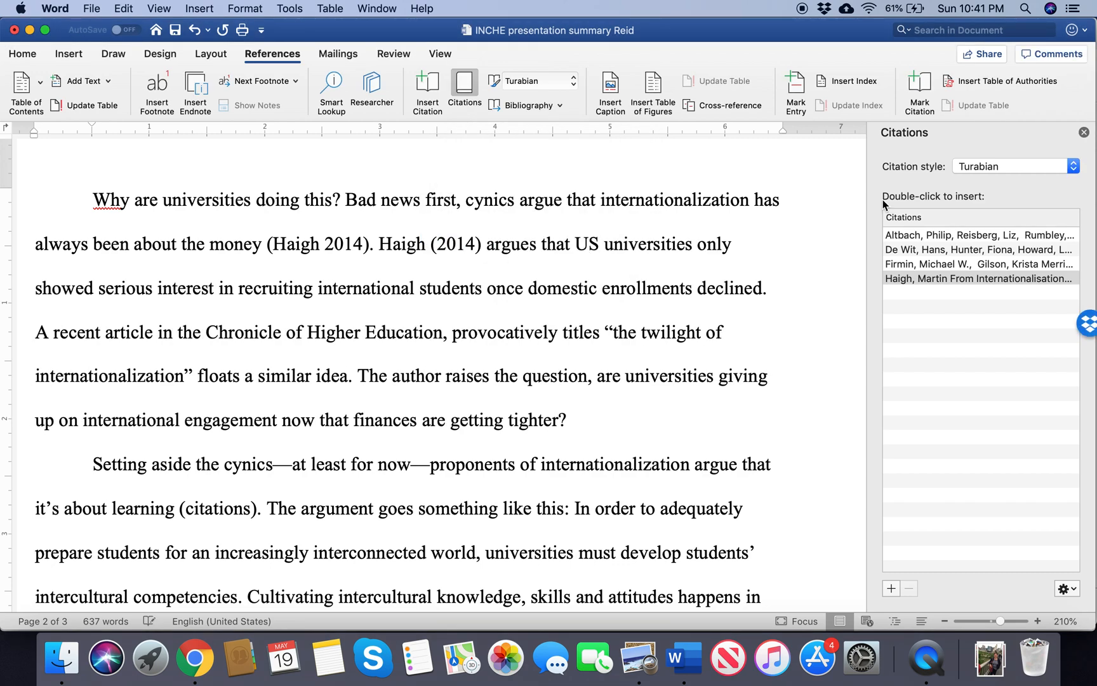
click(1084, 132)
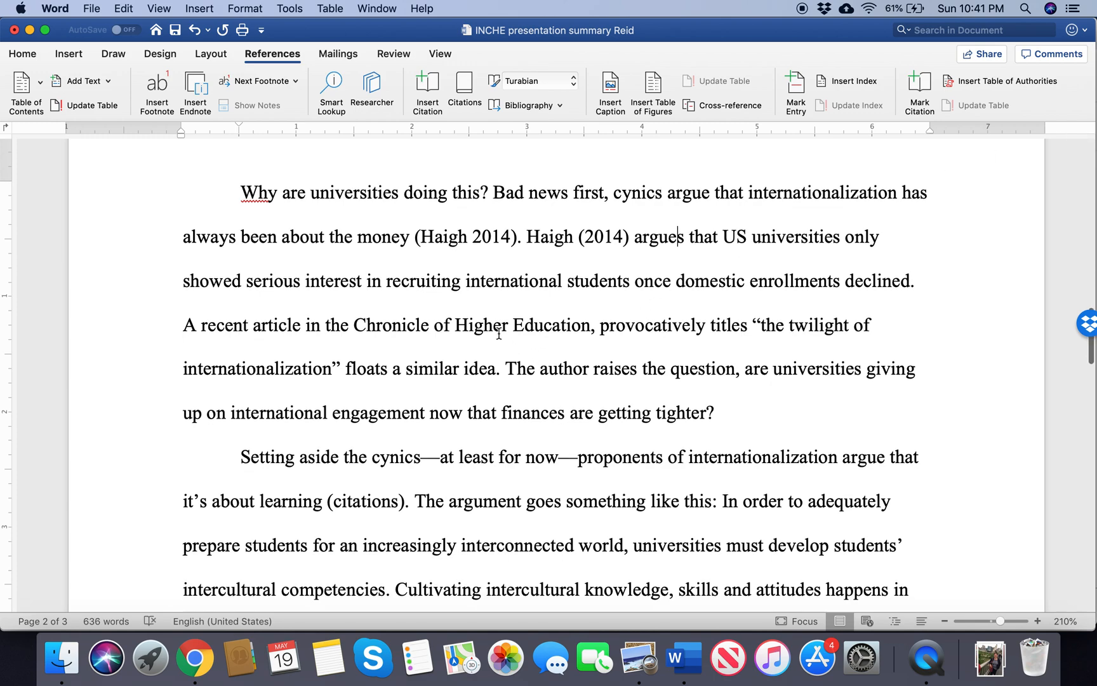
Step: Insert a page break after the end of the document's text to start a new page
scroll(499, 333, down, 10)
scroll(499, 333, down, 15)
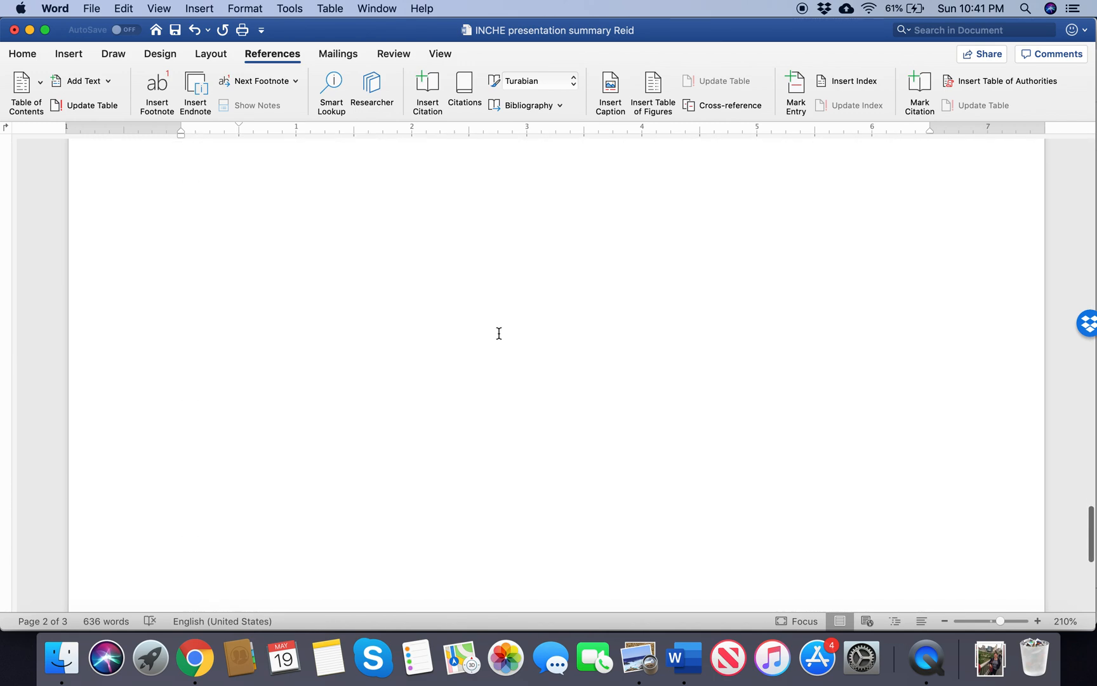
scroll(499, 333, down, 3)
click(500, 332)
key(super+Return)
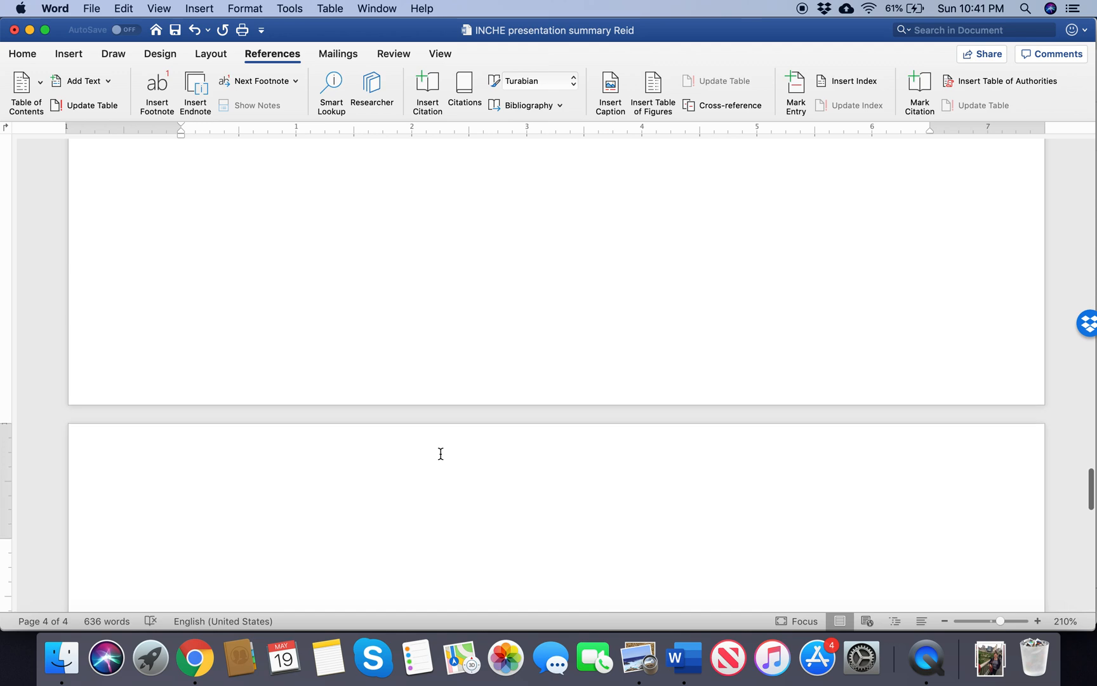
scroll(440, 455, down, 3)
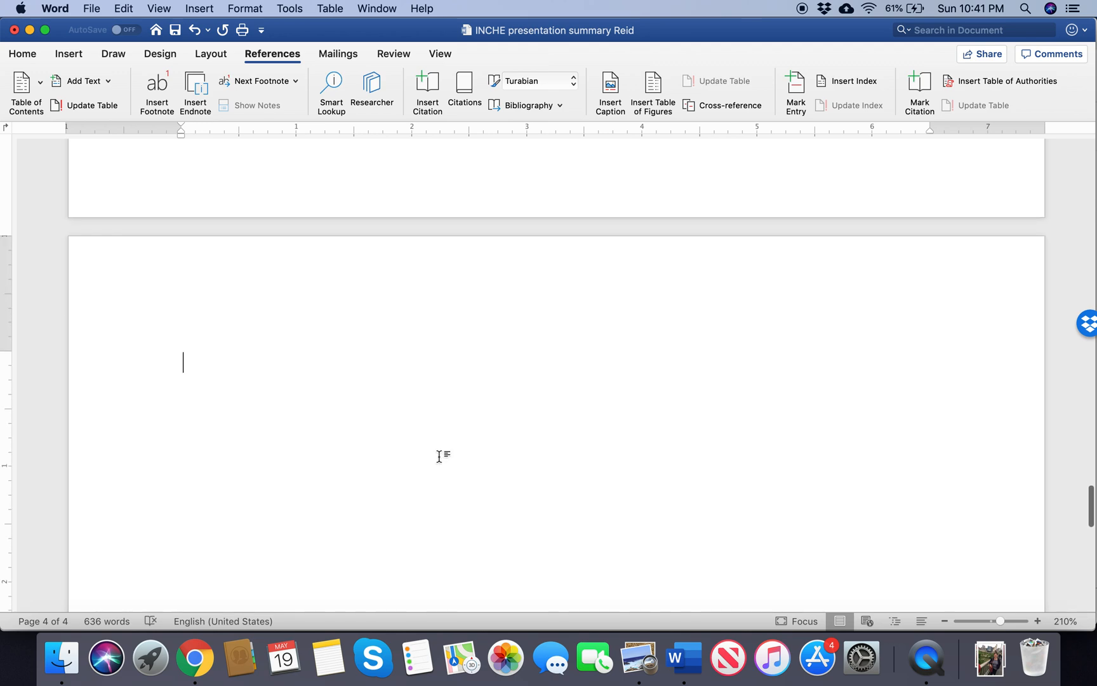
Step: Insert the built-in Bibliography on the new last page and look over its entries
click(541, 105)
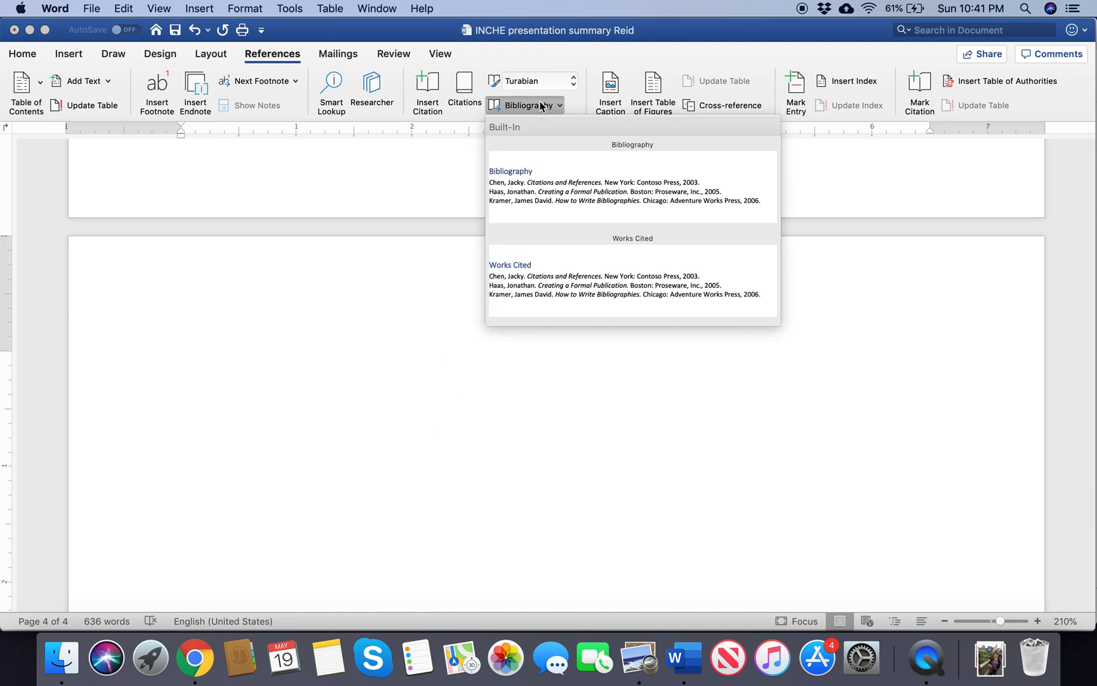
click(544, 185)
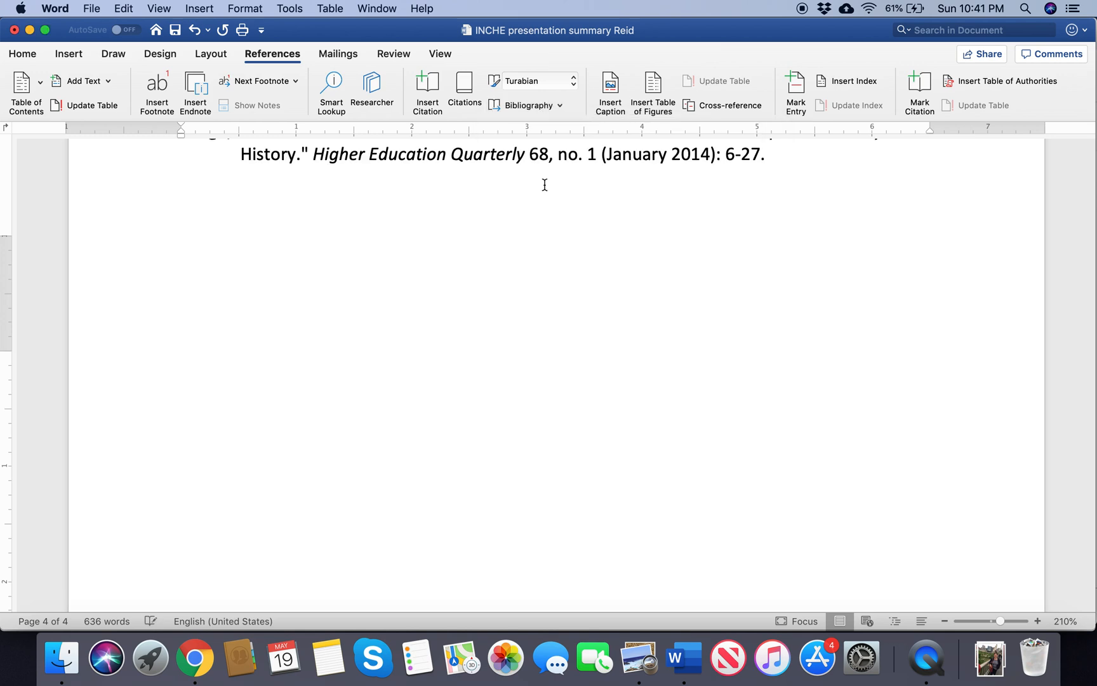
scroll(490, 302, up, 5)
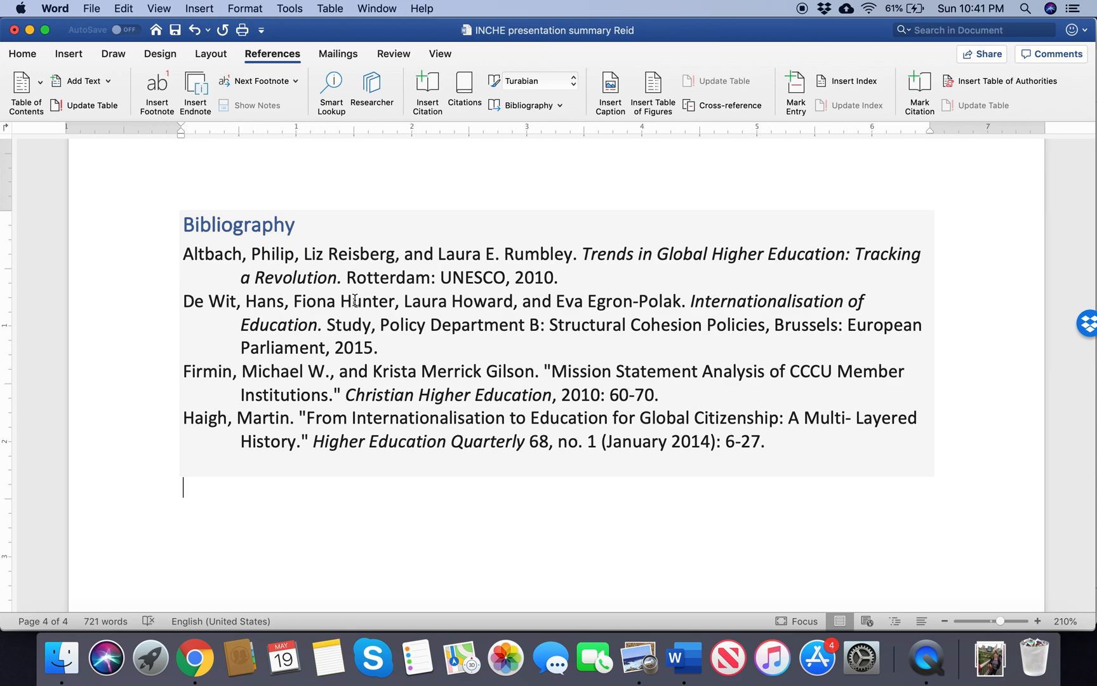
scroll(465, 285, up, 6)
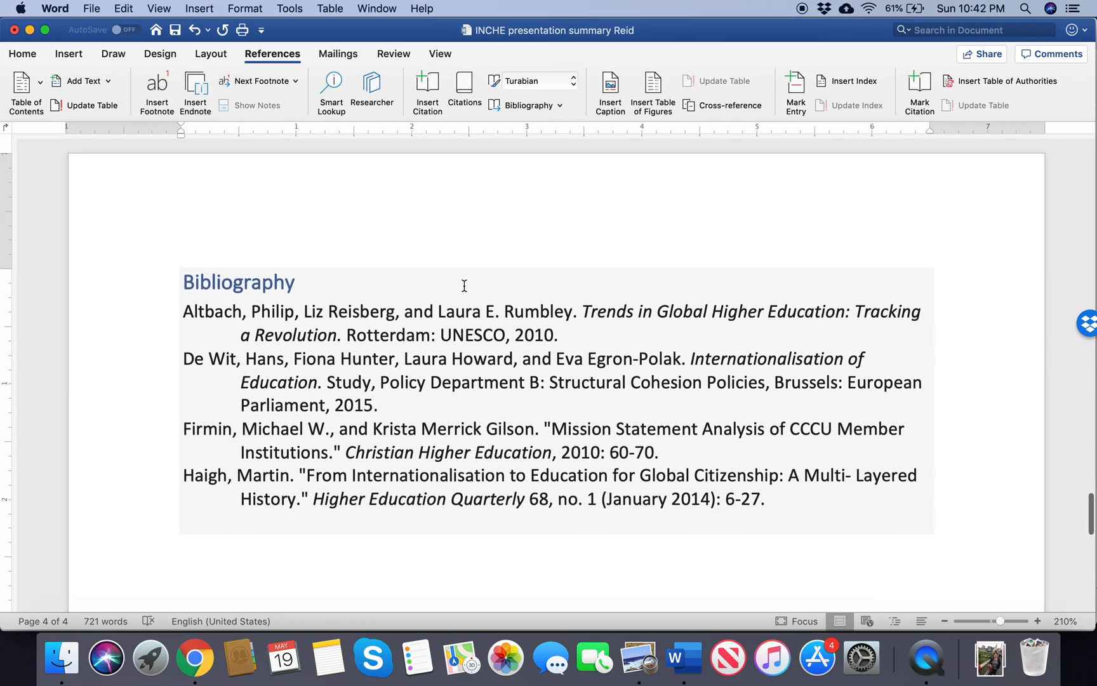
scroll(464, 285, down, 6)
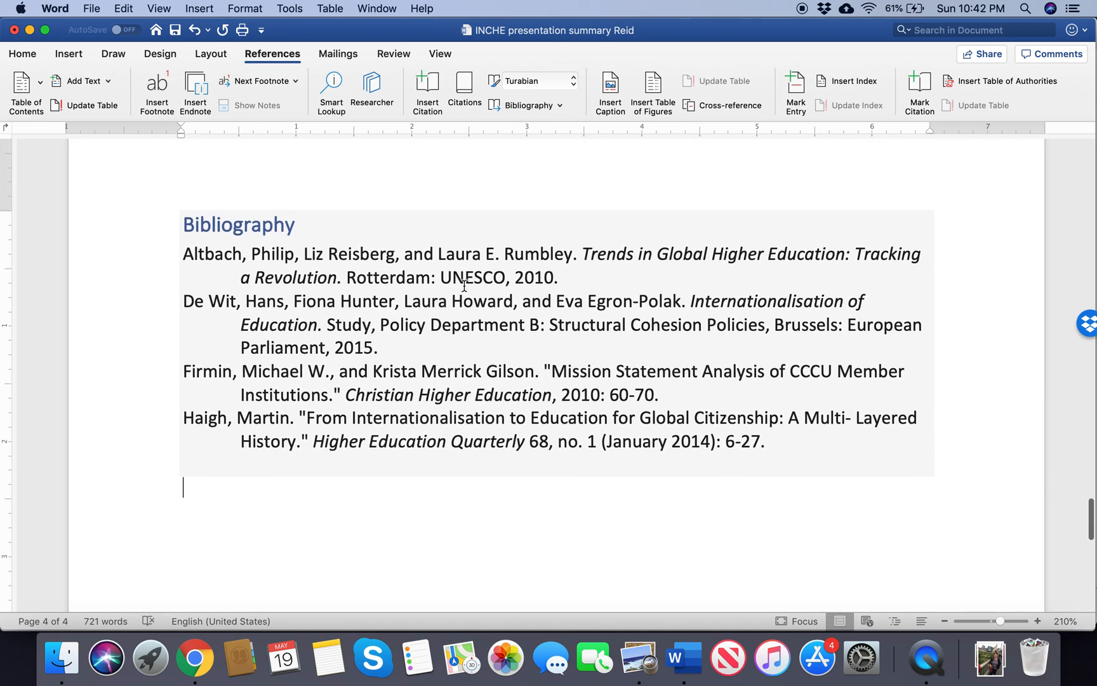
Step: Format the entire bibliography block in Times New Roman at 12 pt
click(451, 377)
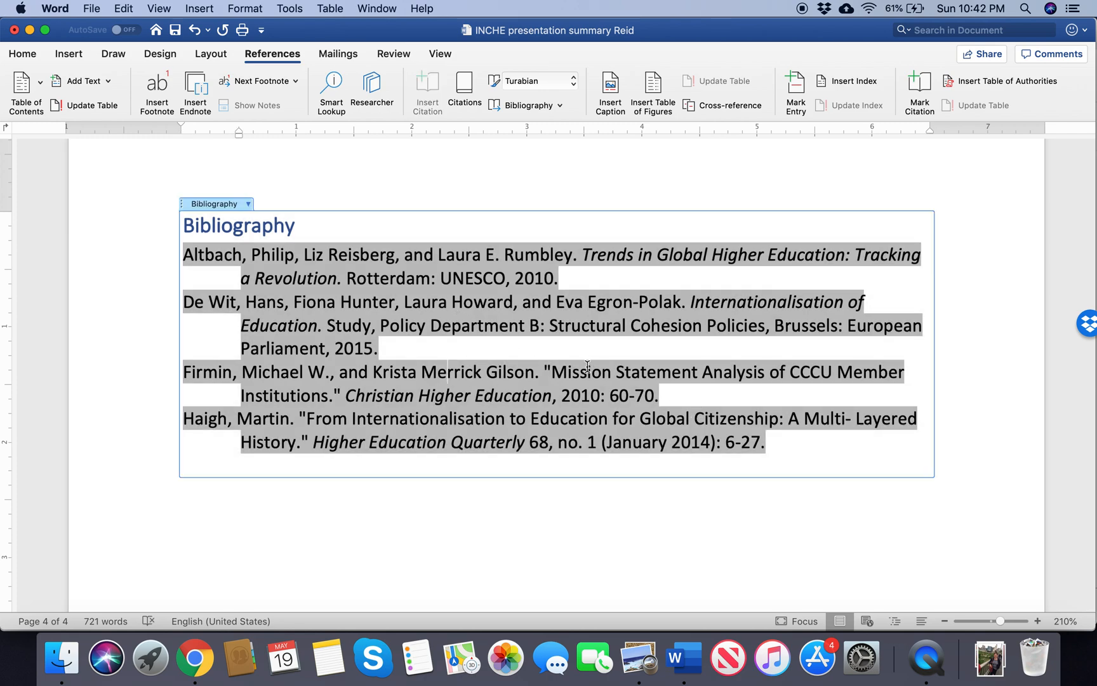
click(182, 203)
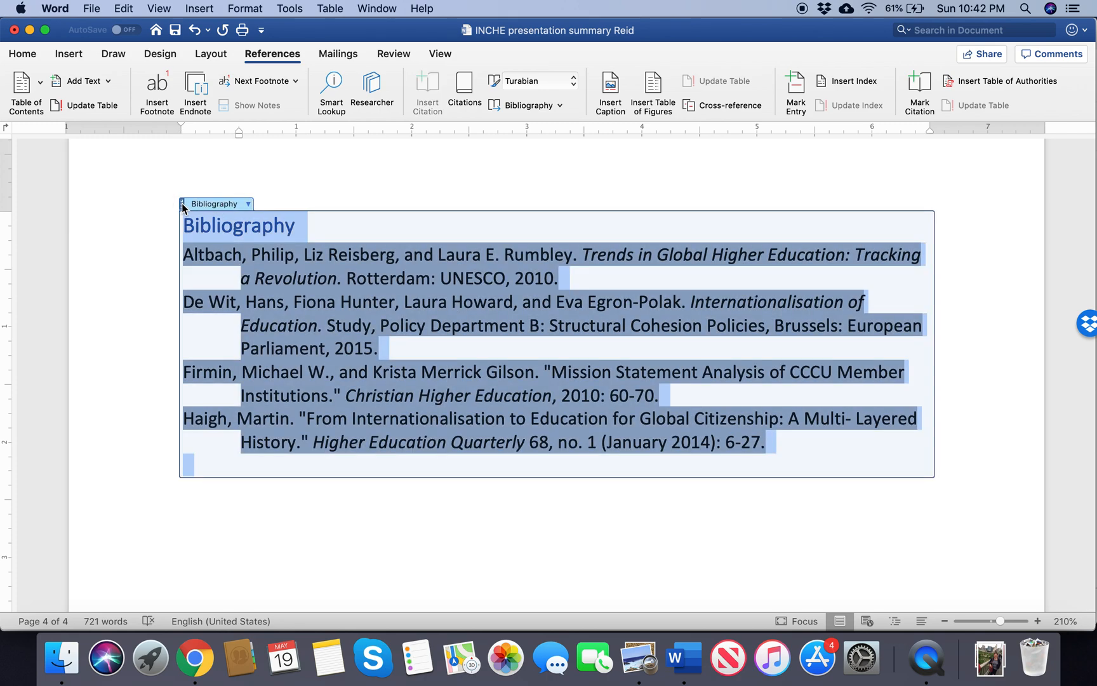
click(28, 56)
click(130, 81)
text(Time)
text(s New Roman)
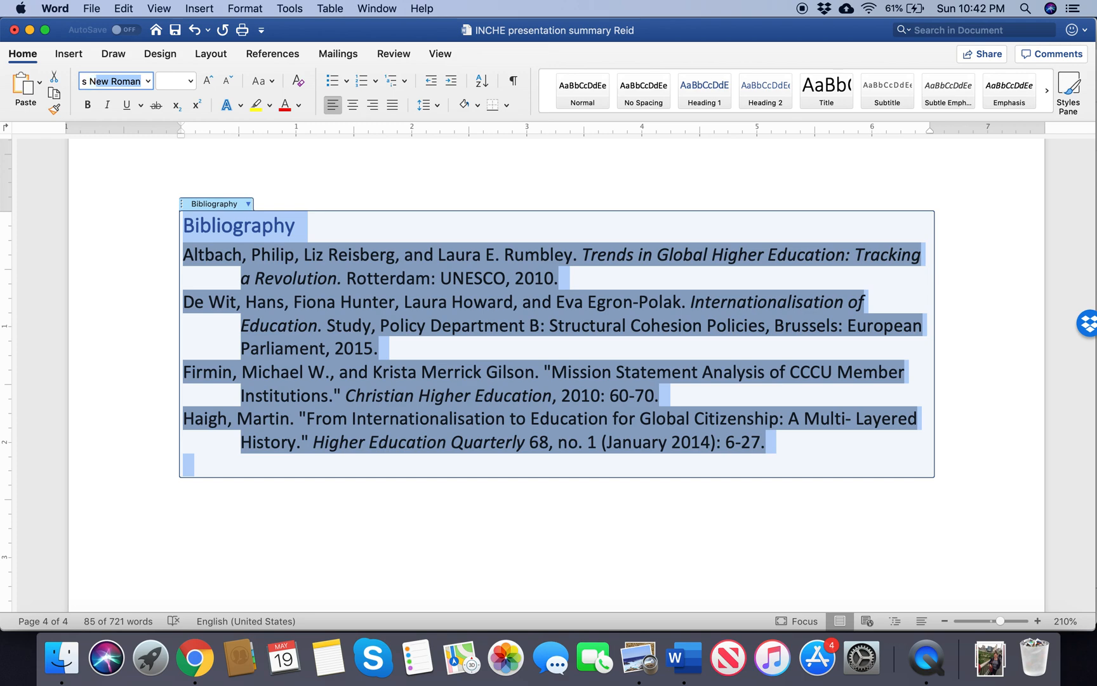
key(Return)
click(177, 80)
text(1)
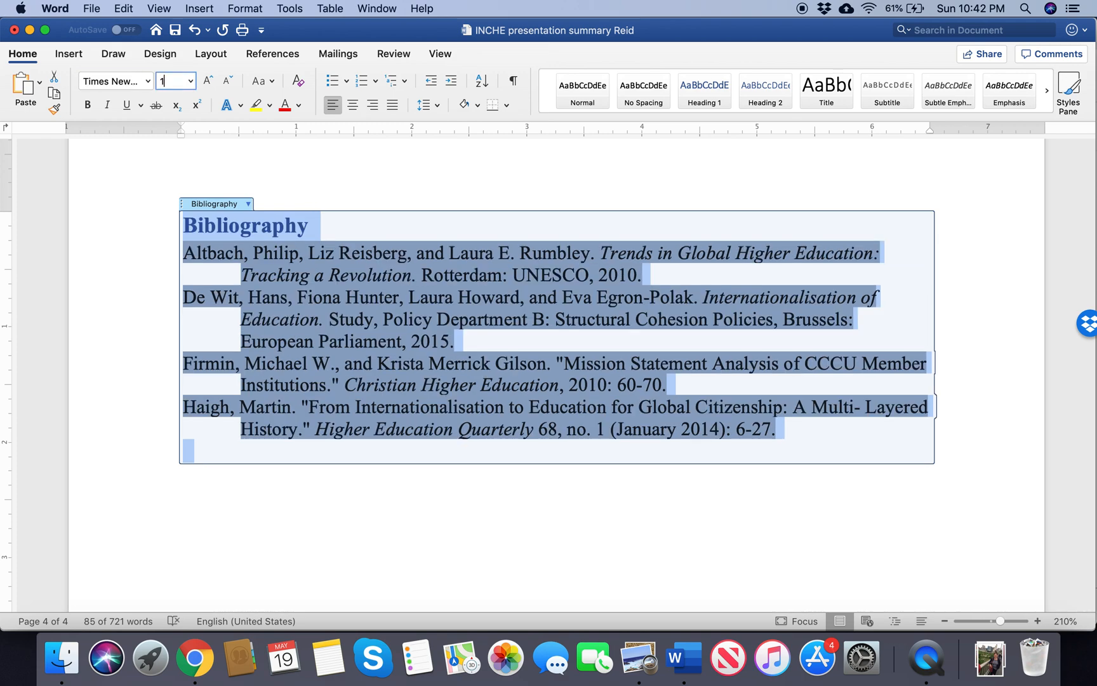
text(2)
key(Return)
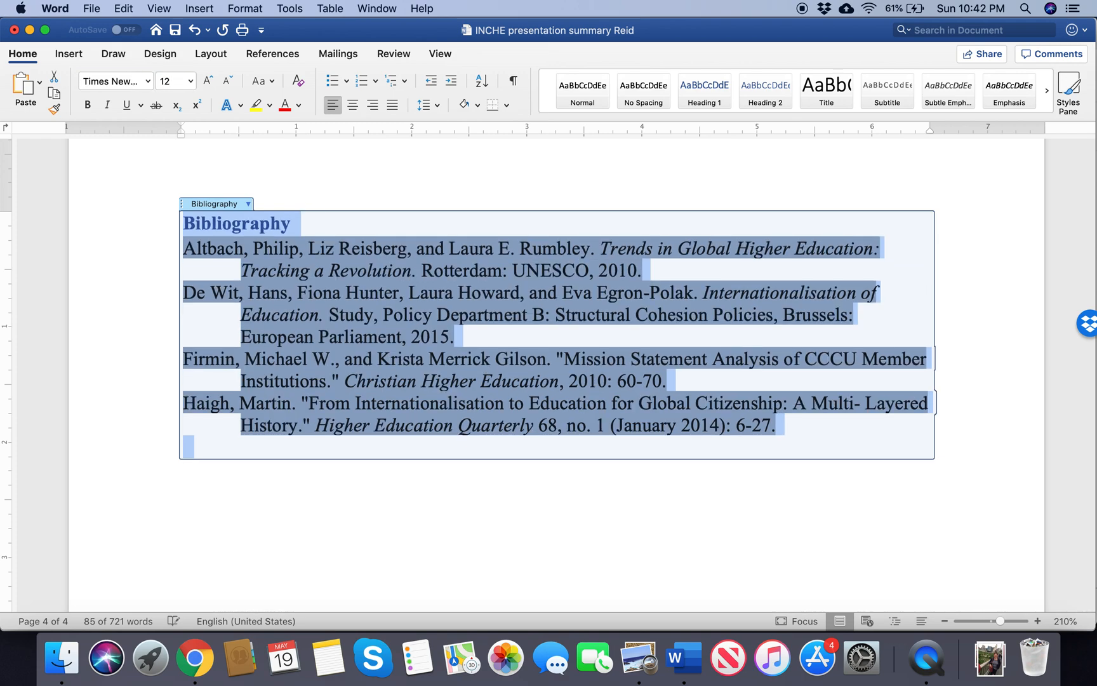
Step: Delete the "Bibliography" heading text above the reference entries
click(306, 230)
drag(295, 226, 184, 224)
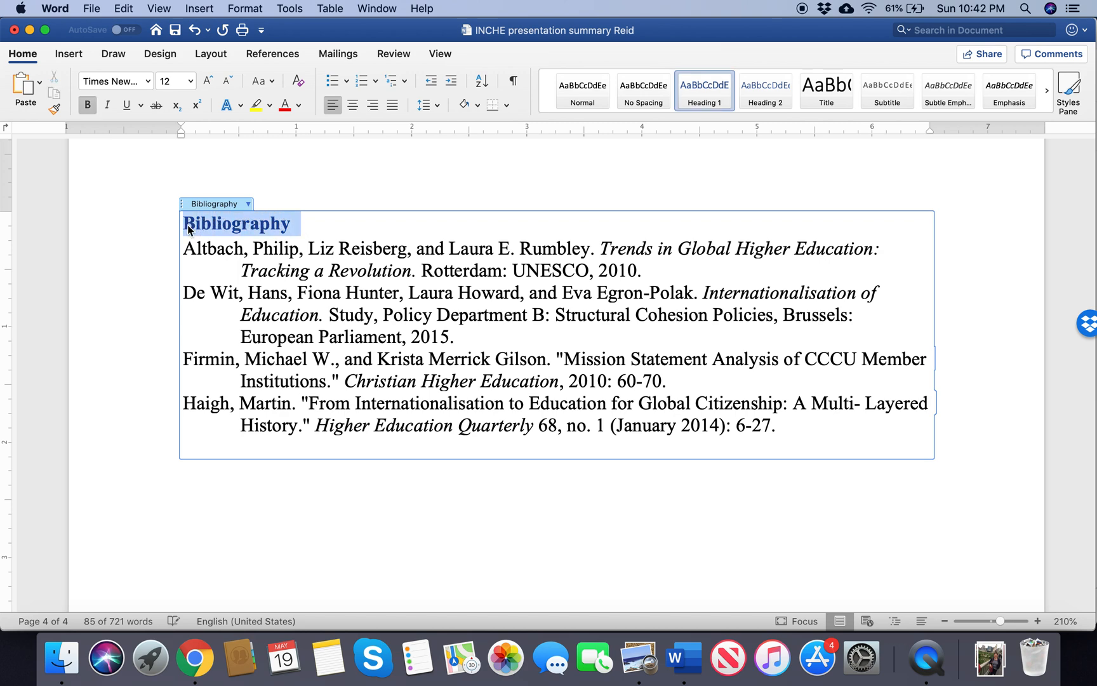
key(BackSpace)
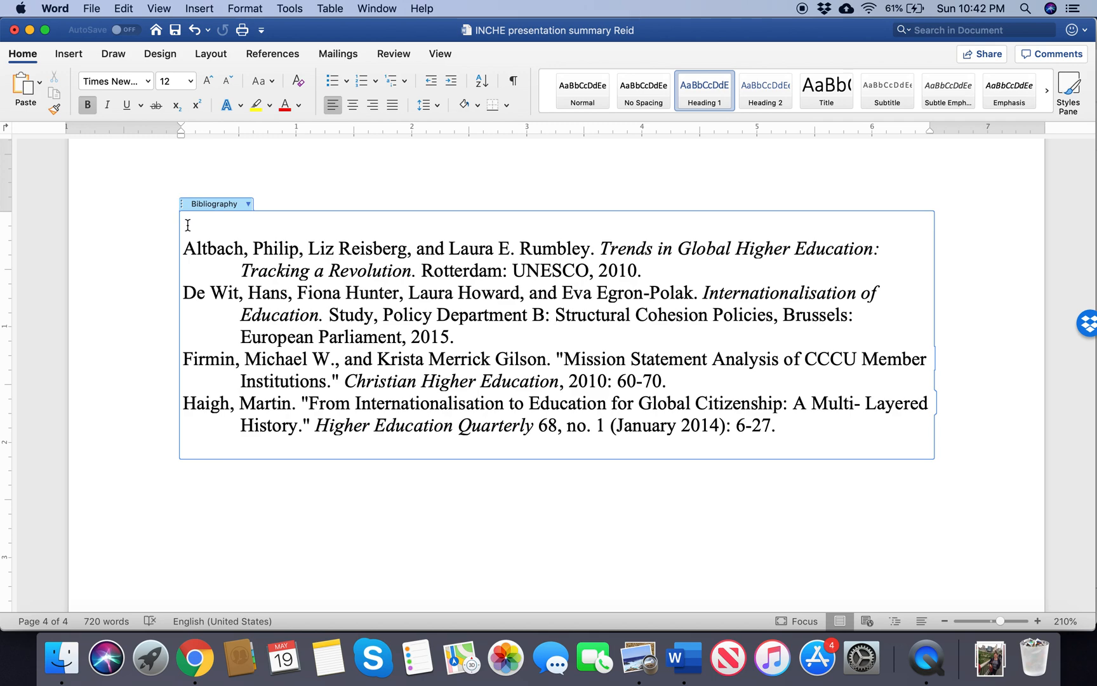
Step: Set the paragraph spacing after all bibliography entries to 12 pt, keeping single line spacing
click(330, 316)
drag(781, 431, 182, 244)
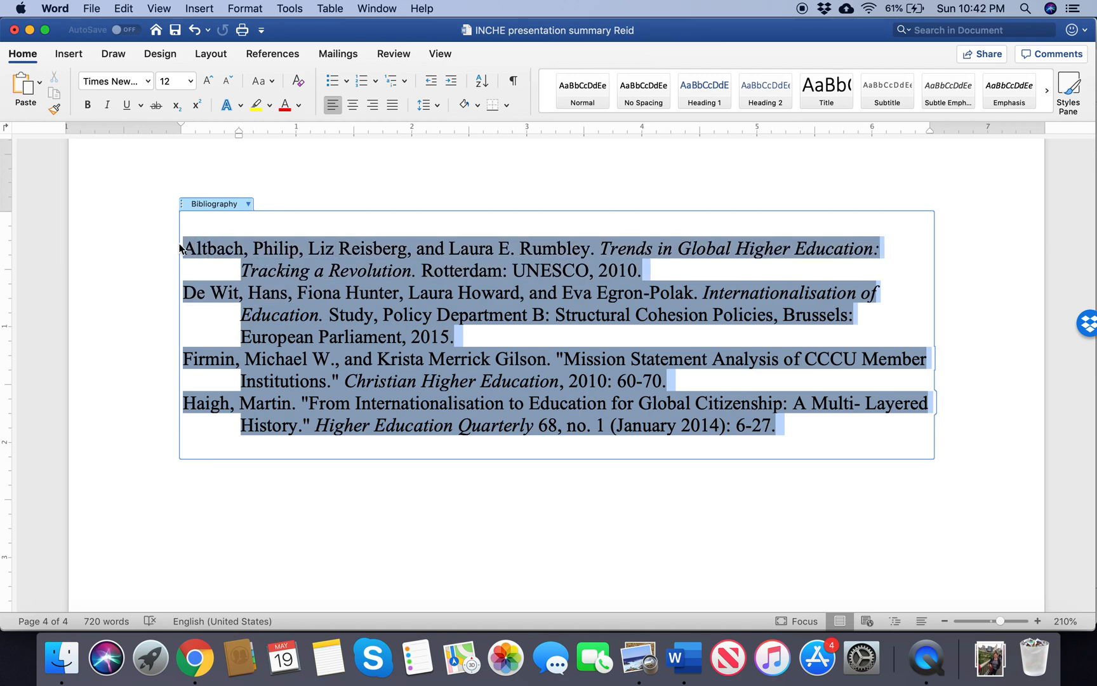
click(439, 105)
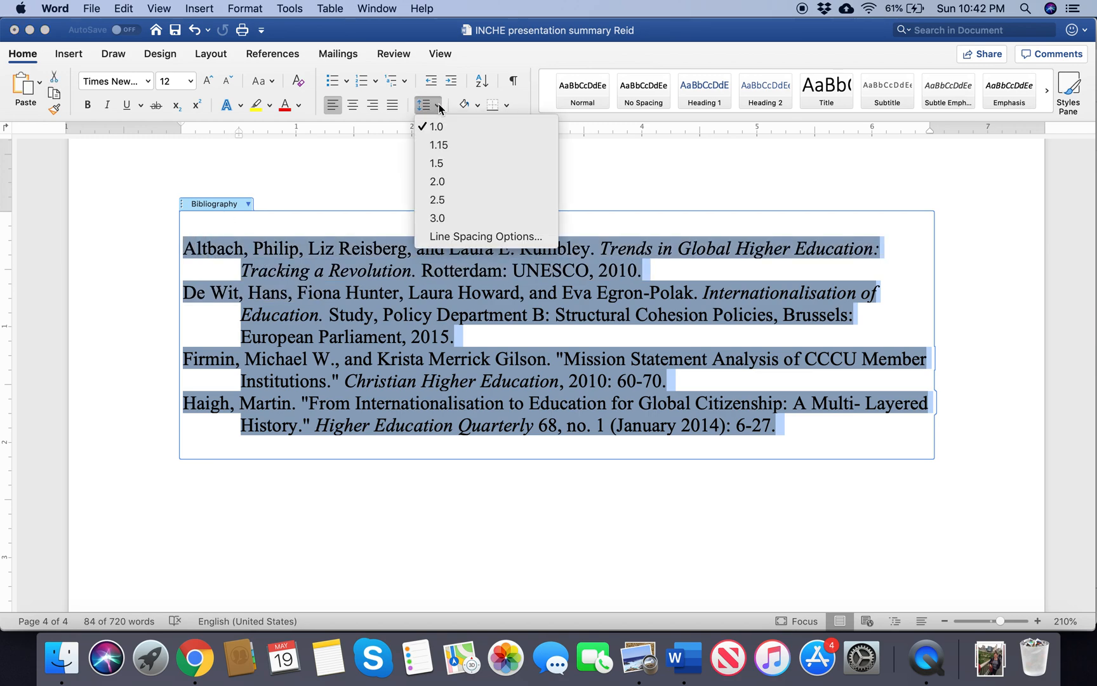
click(467, 238)
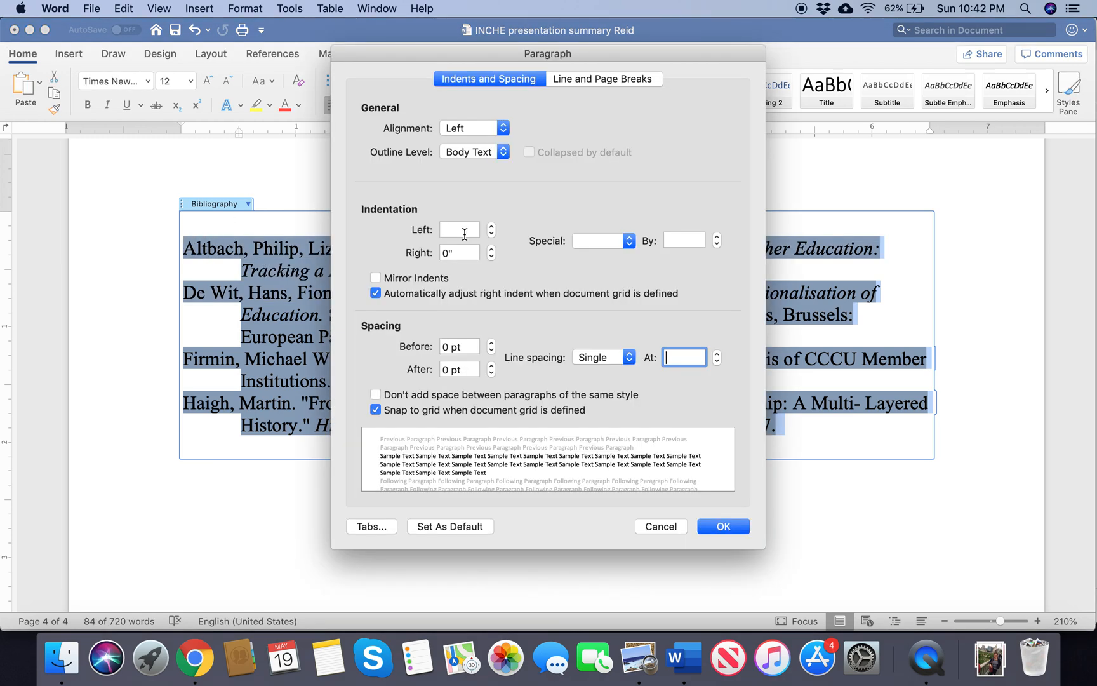
click(493, 367)
click(493, 367)
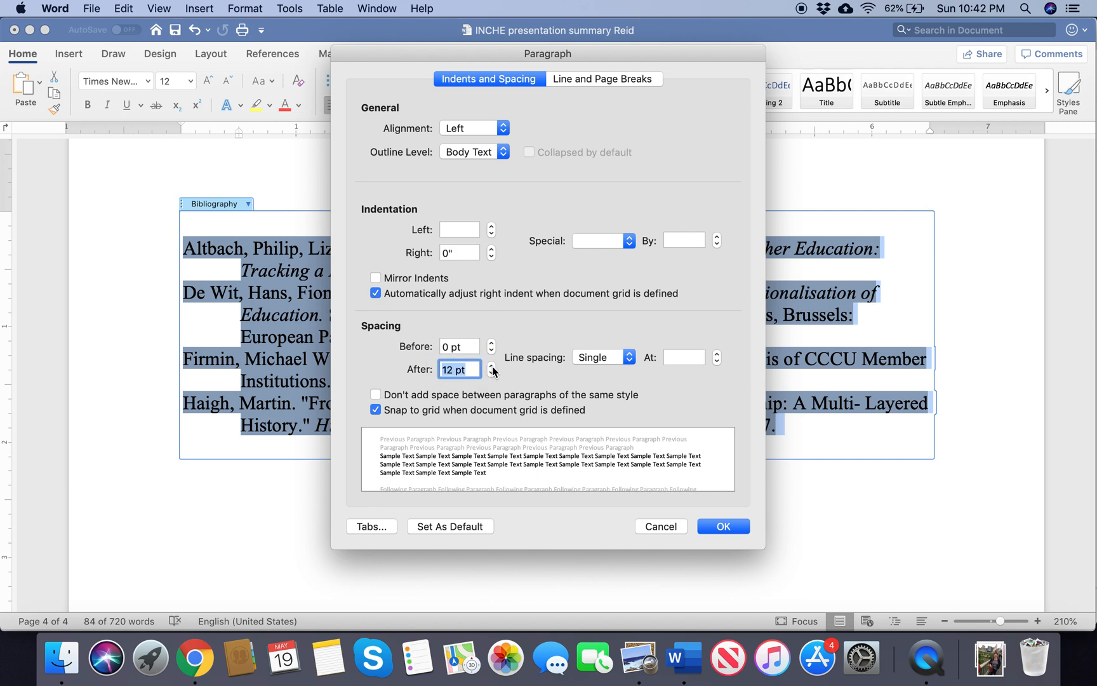
click(725, 528)
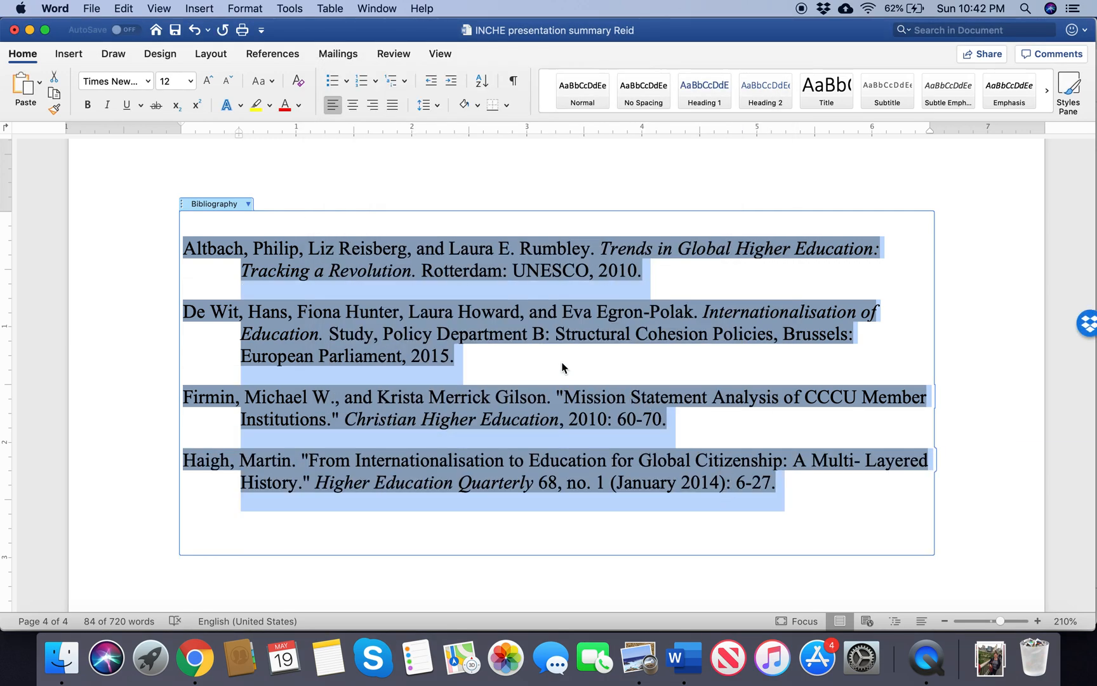
click(565, 369)
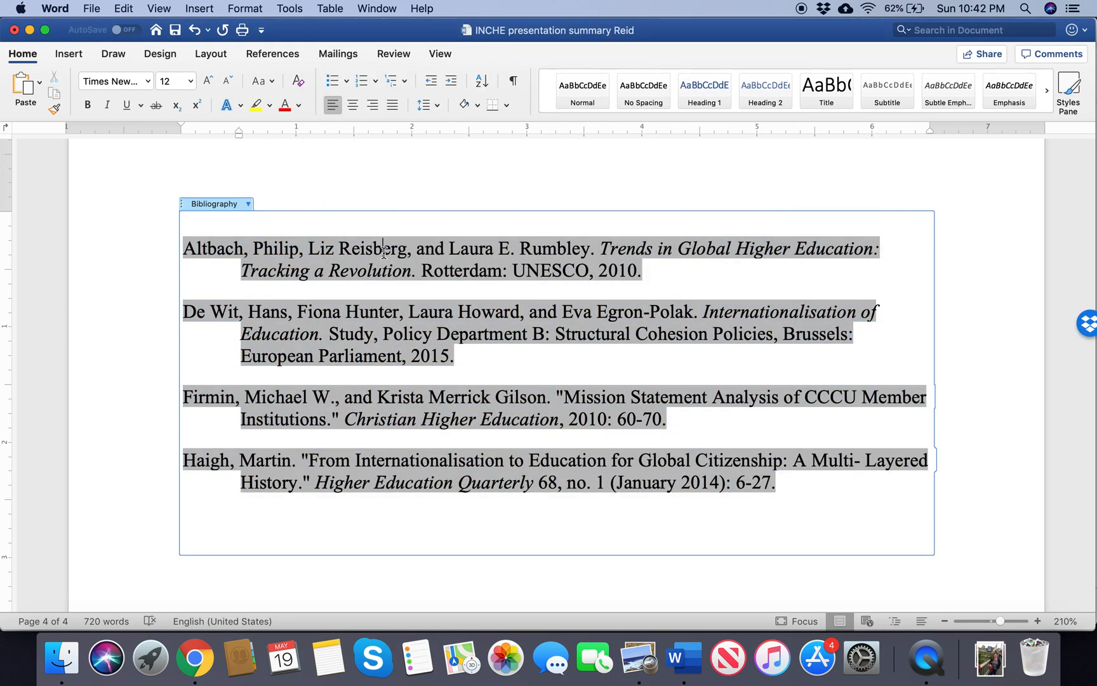
Step: Set the source year to 2015 for the citation following "always been about the money", updating both the master list and current document
scroll(384, 252, up, 10)
scroll(384, 253, up, 10)
scroll(384, 252, up, 15)
scroll(383, 253, down, 1)
click(461, 344)
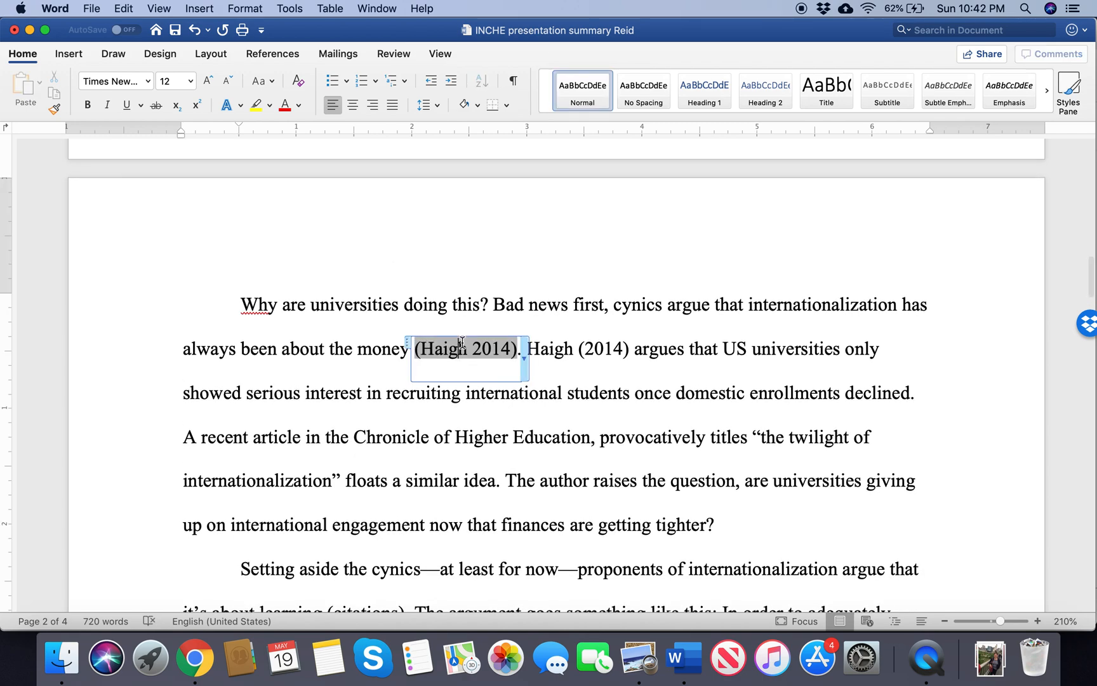
click(525, 363)
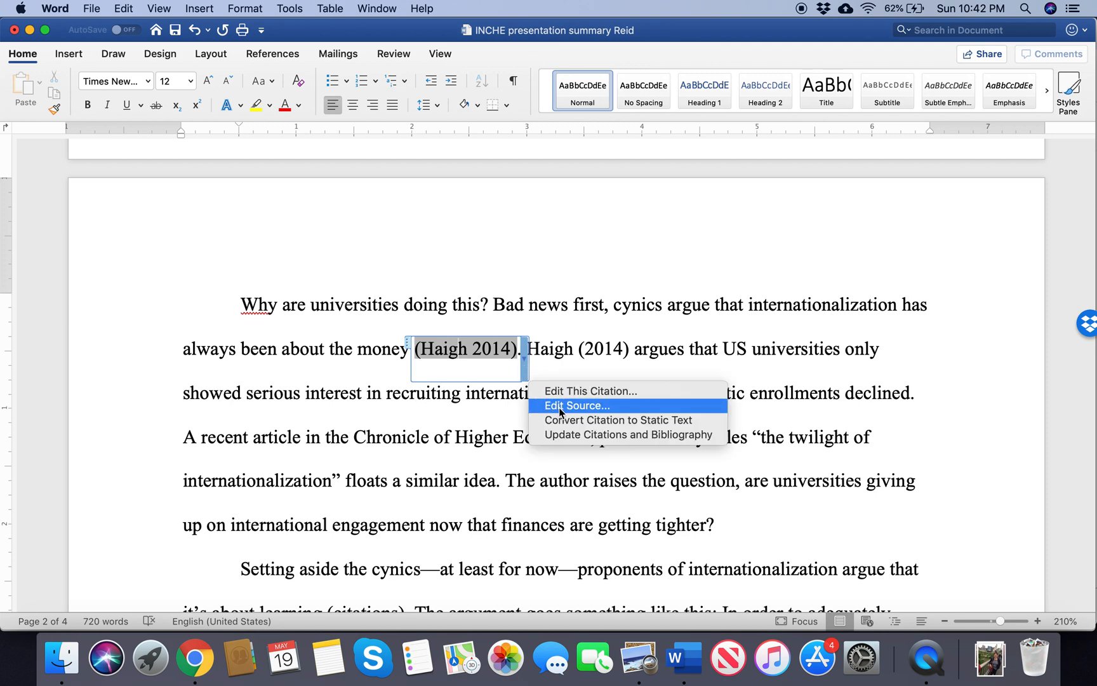
click(526, 365)
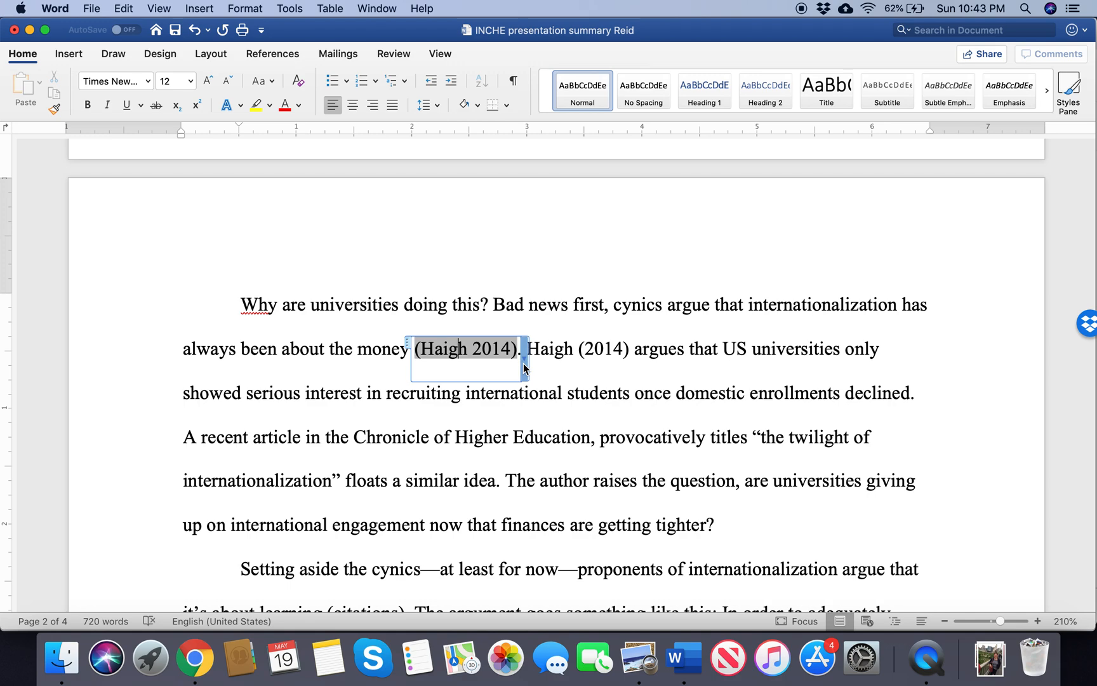
click(524, 364)
click(556, 407)
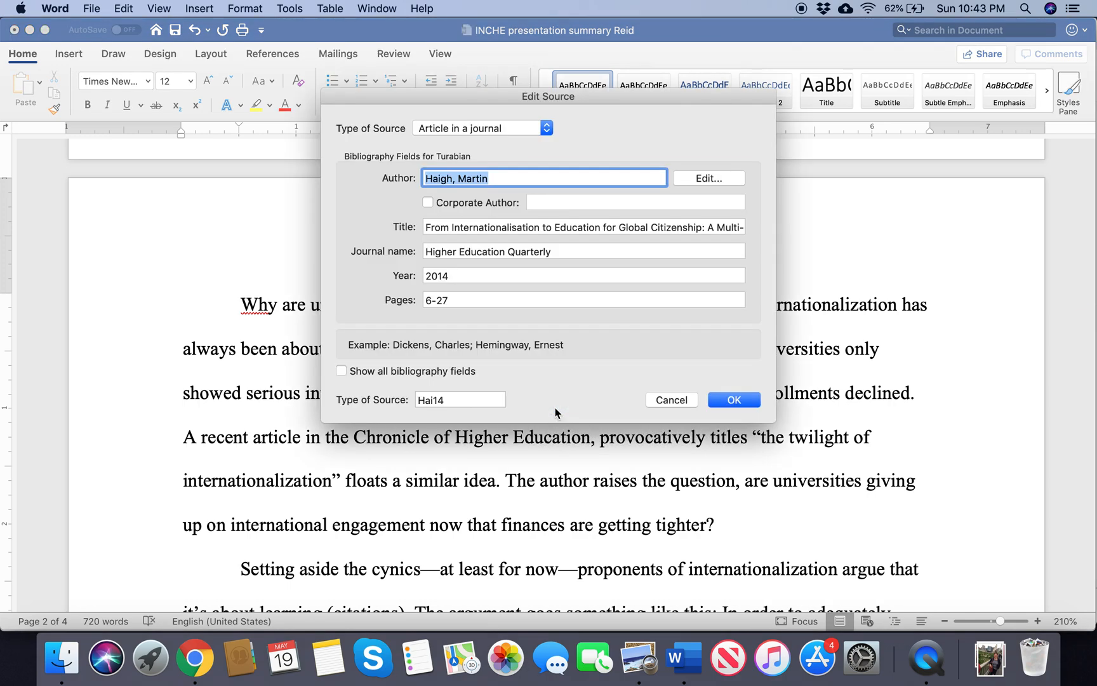
click(463, 277)
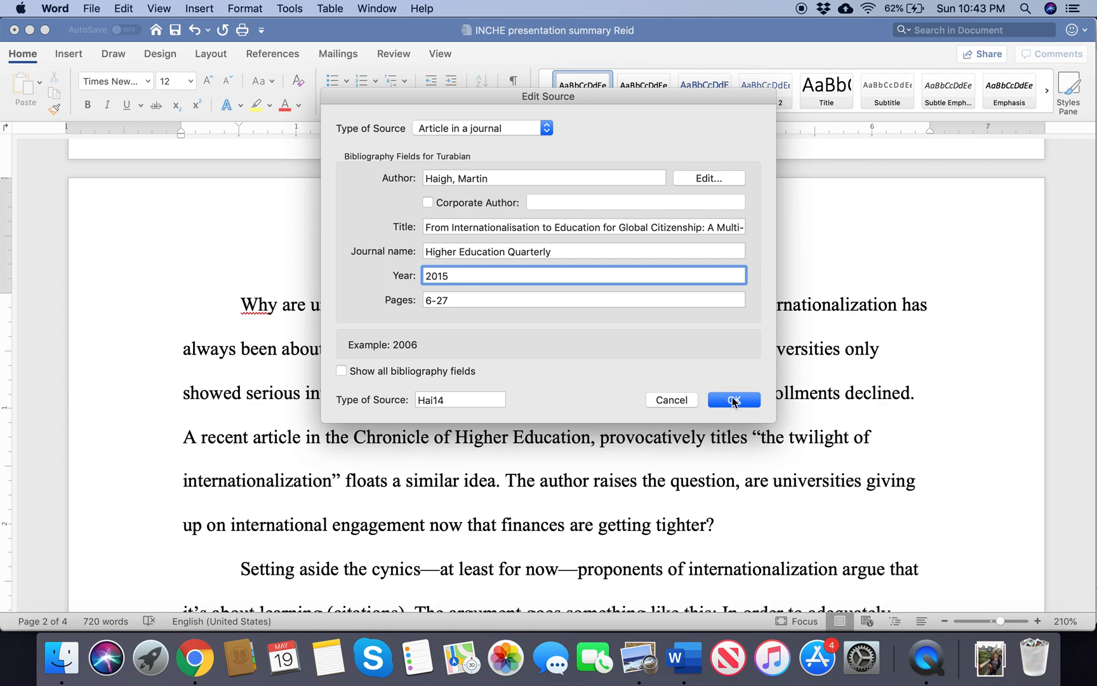
click(734, 400)
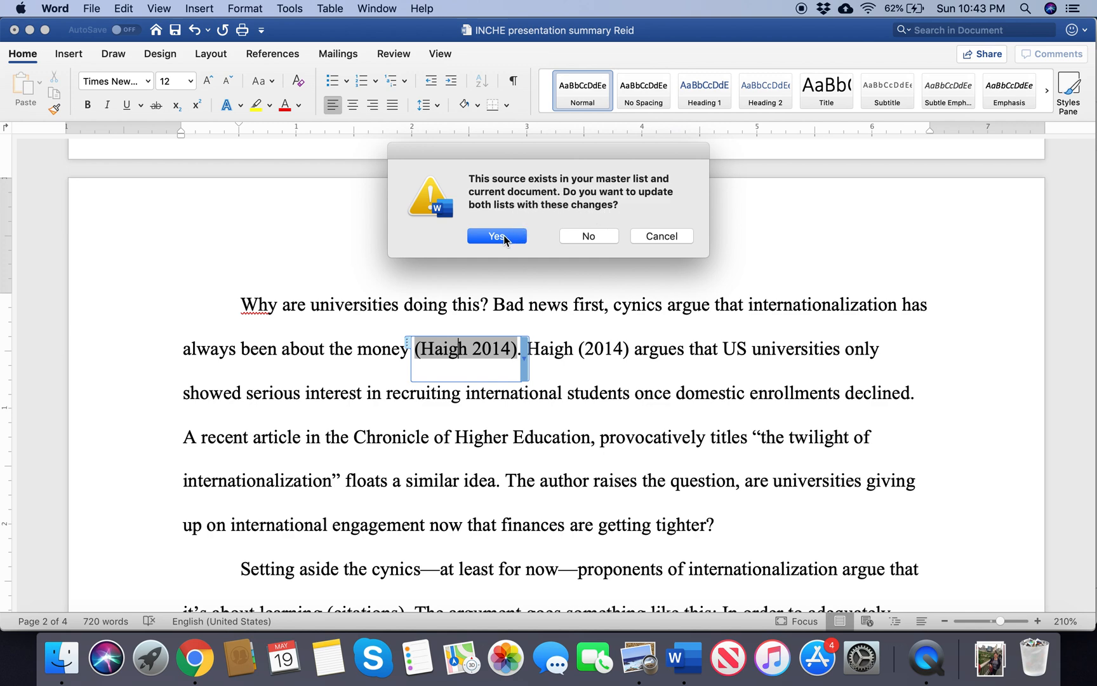
click(498, 236)
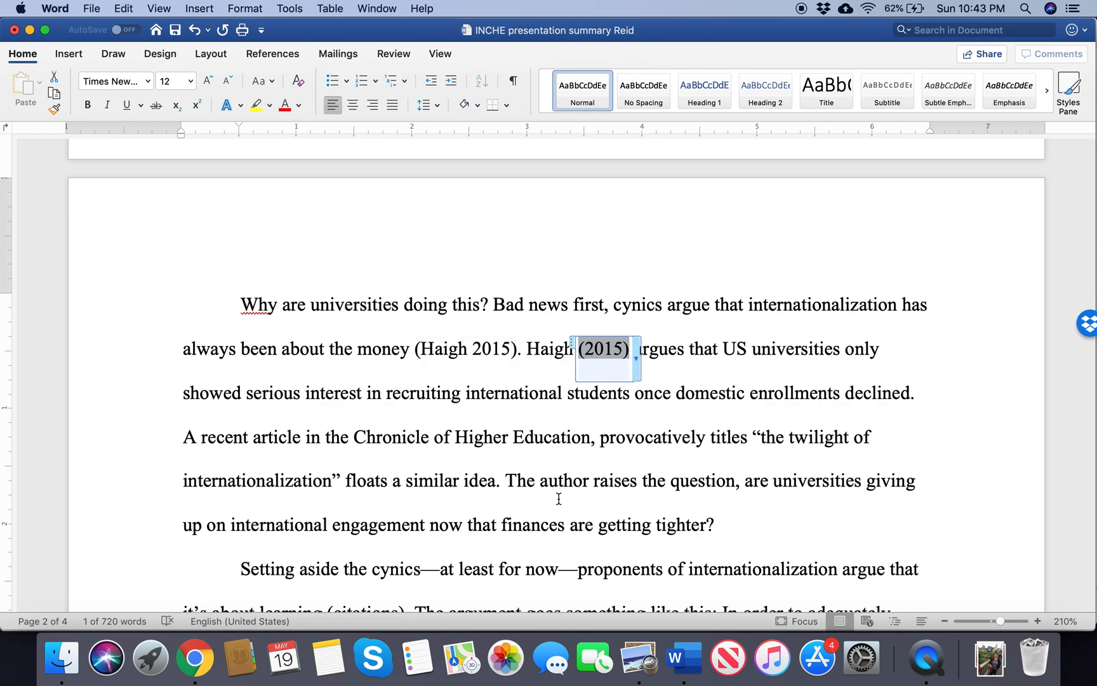
Step: Update the citations and bibliography from the bibliography block on the last page, and check the year in the last entry
scroll(554, 499, down, 15)
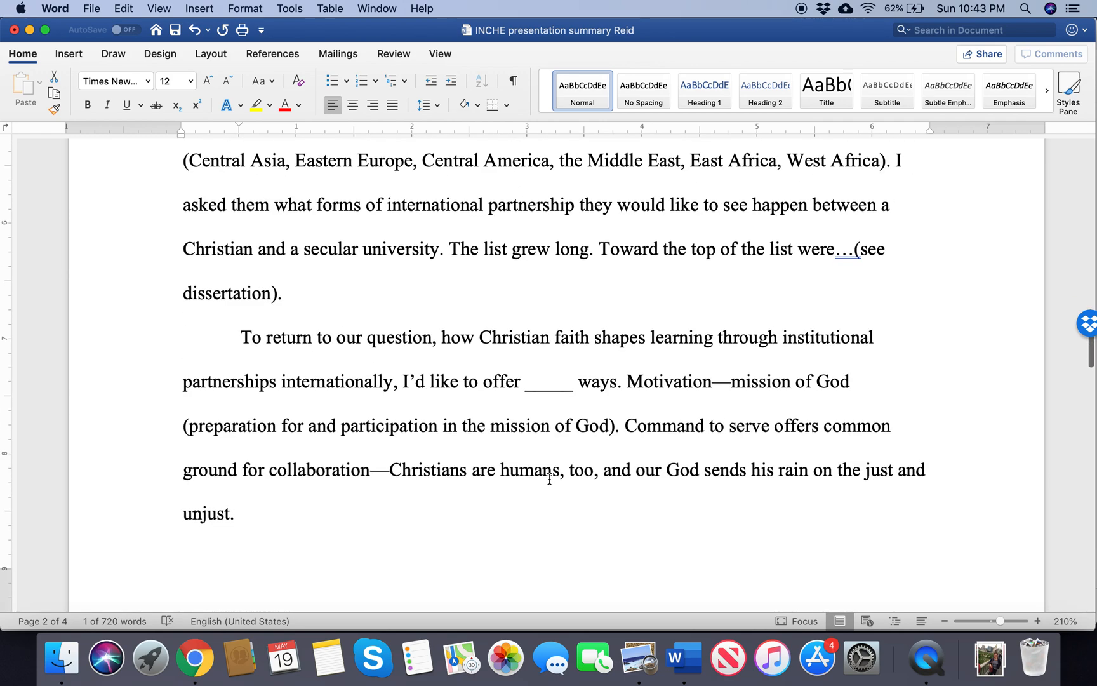
scroll(550, 479, down, 15)
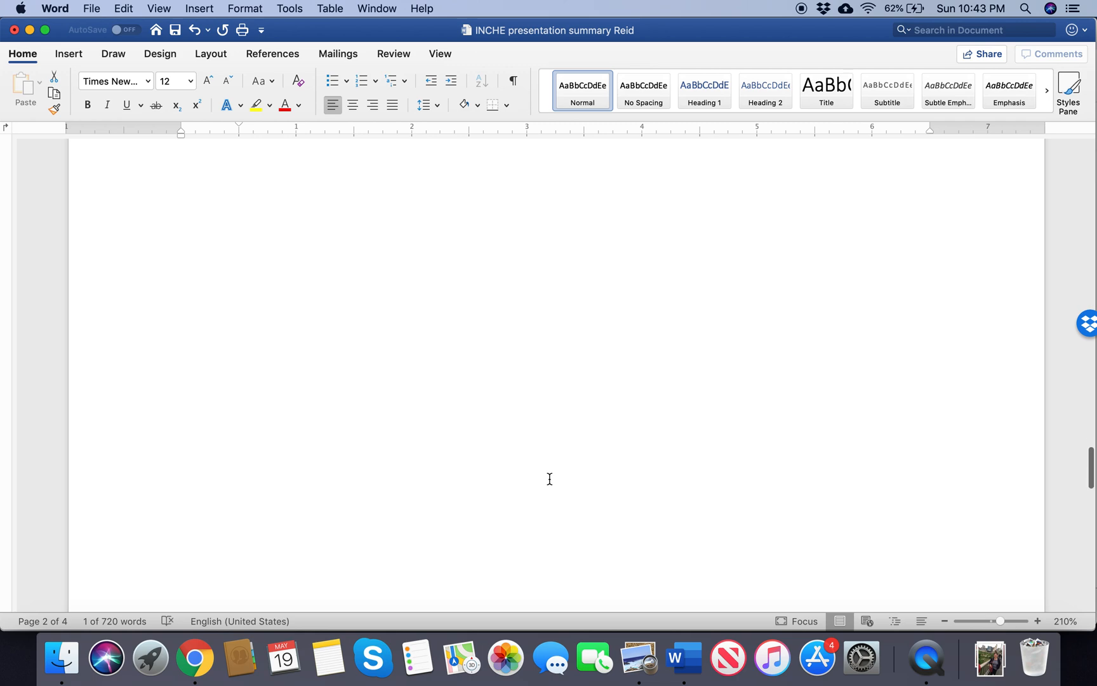
scroll(550, 478, down, 10)
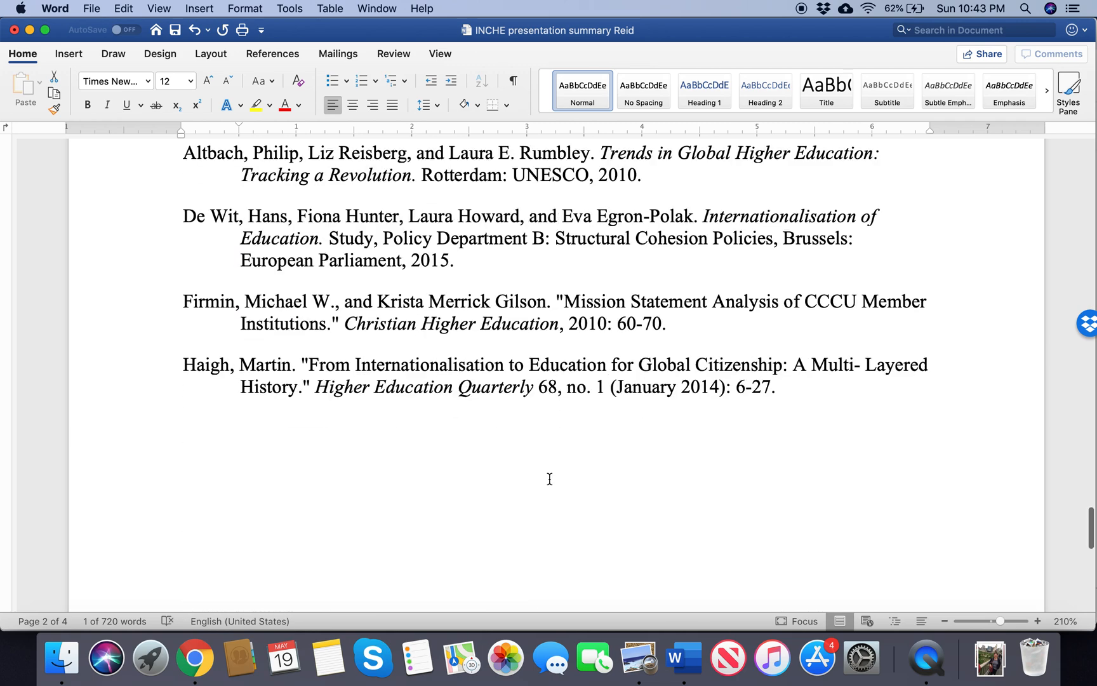
click(676, 409)
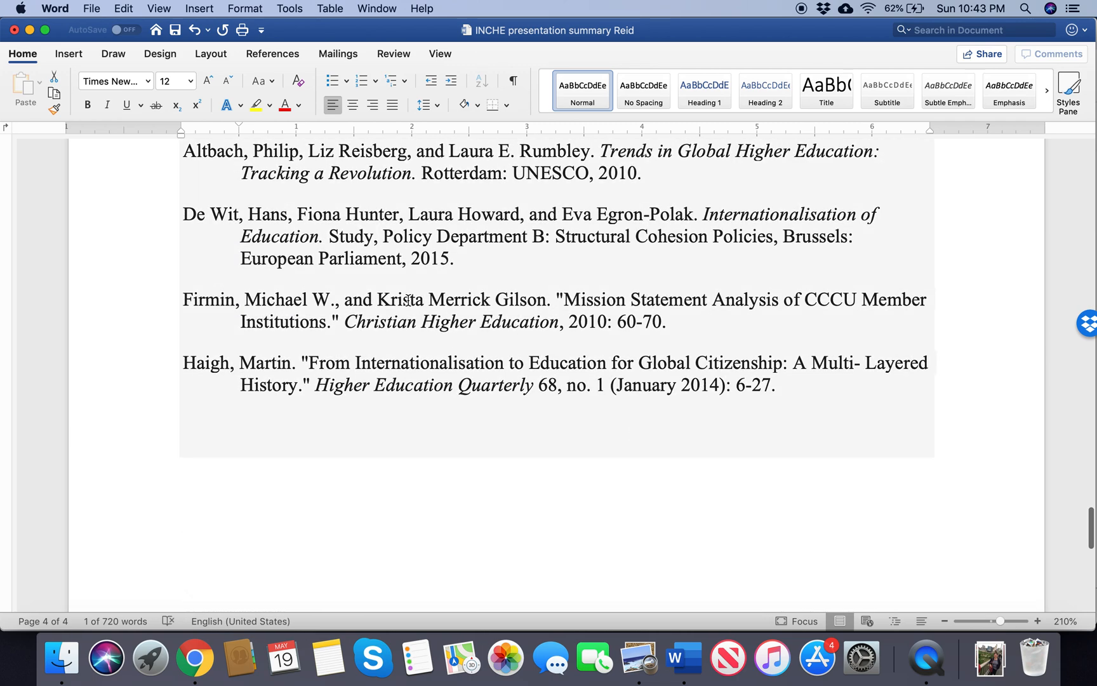
scroll(408, 300, up, 5)
click(243, 421)
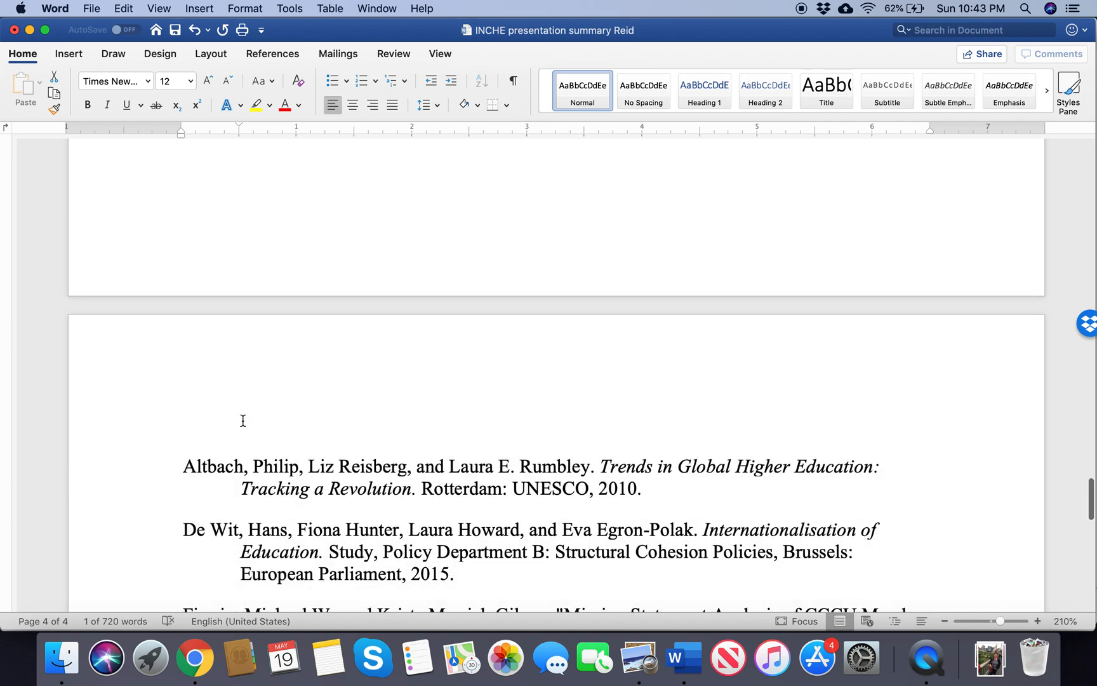
click(249, 448)
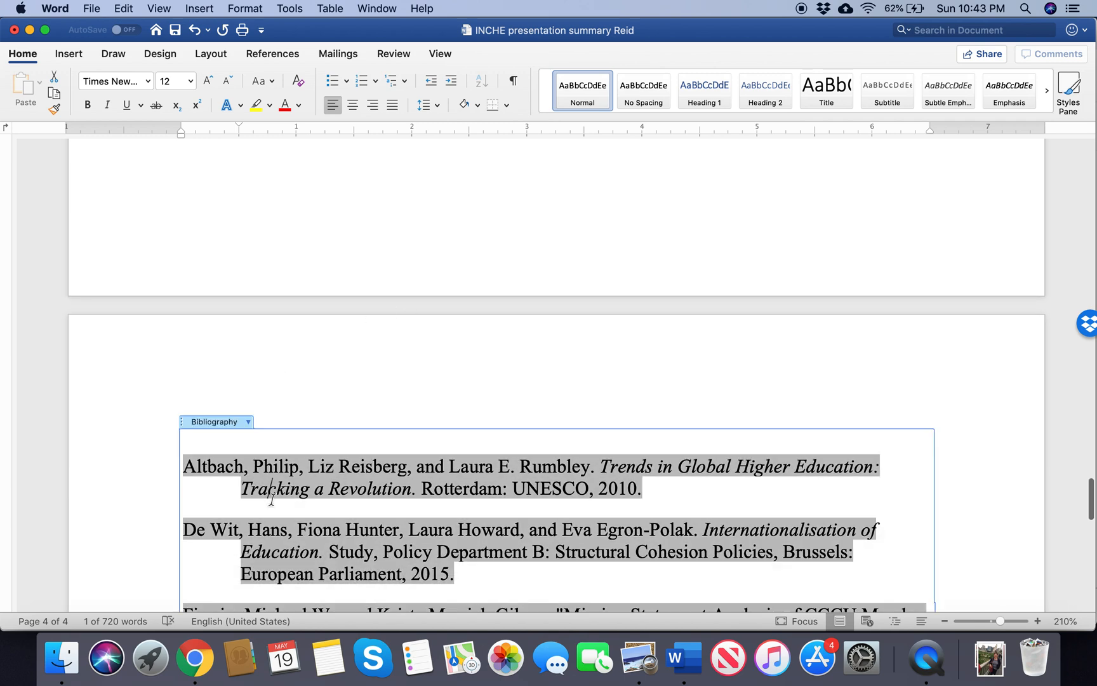
click(249, 422)
click(274, 436)
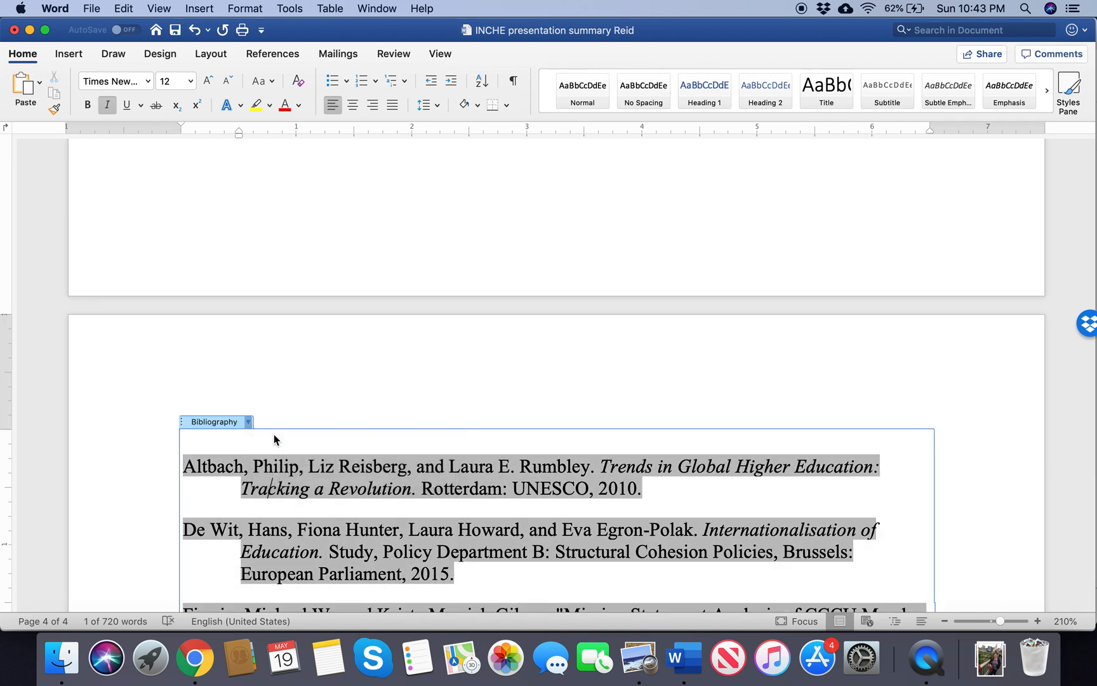
scroll(325, 393, down, 6)
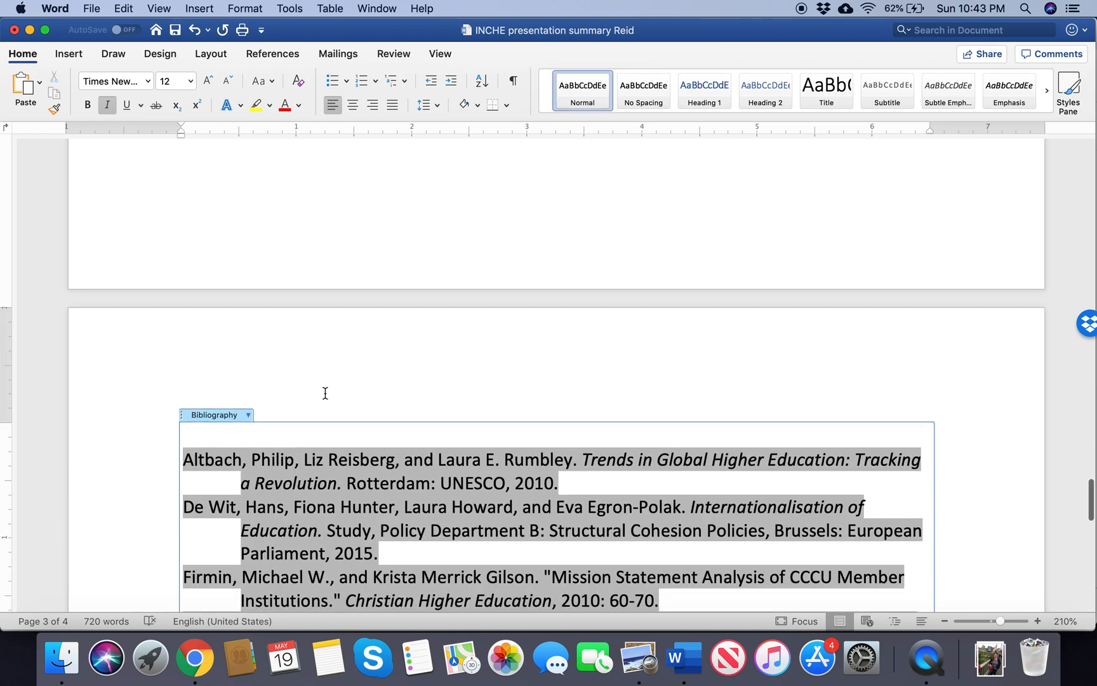
scroll(325, 393, up, 1)
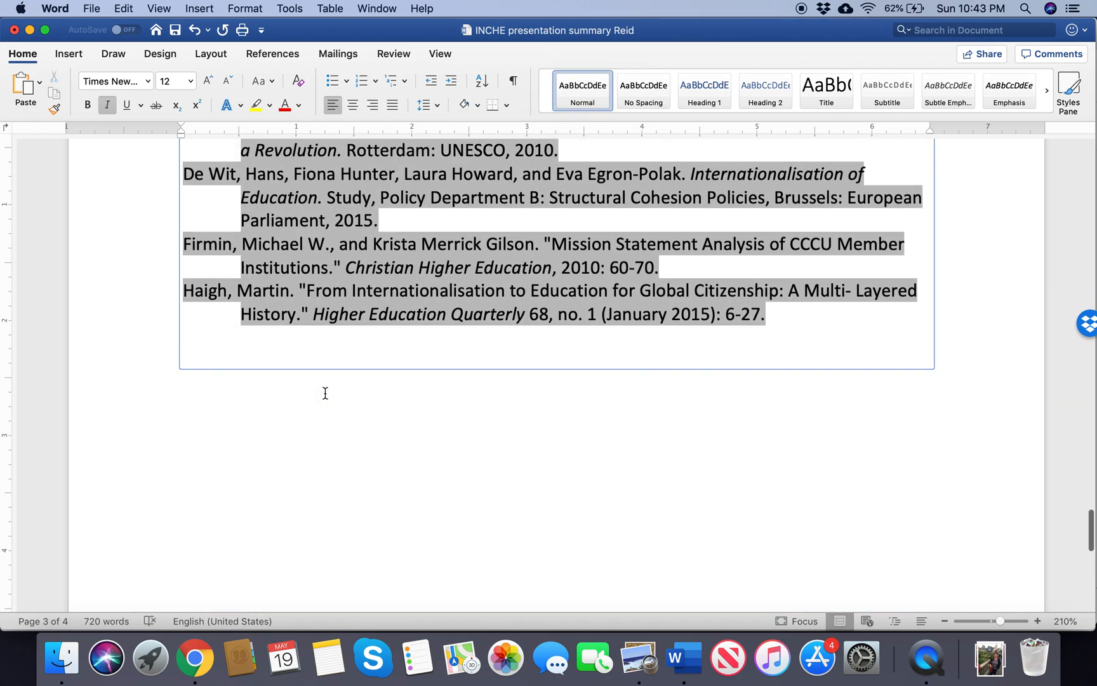
scroll(345, 289, up, 2)
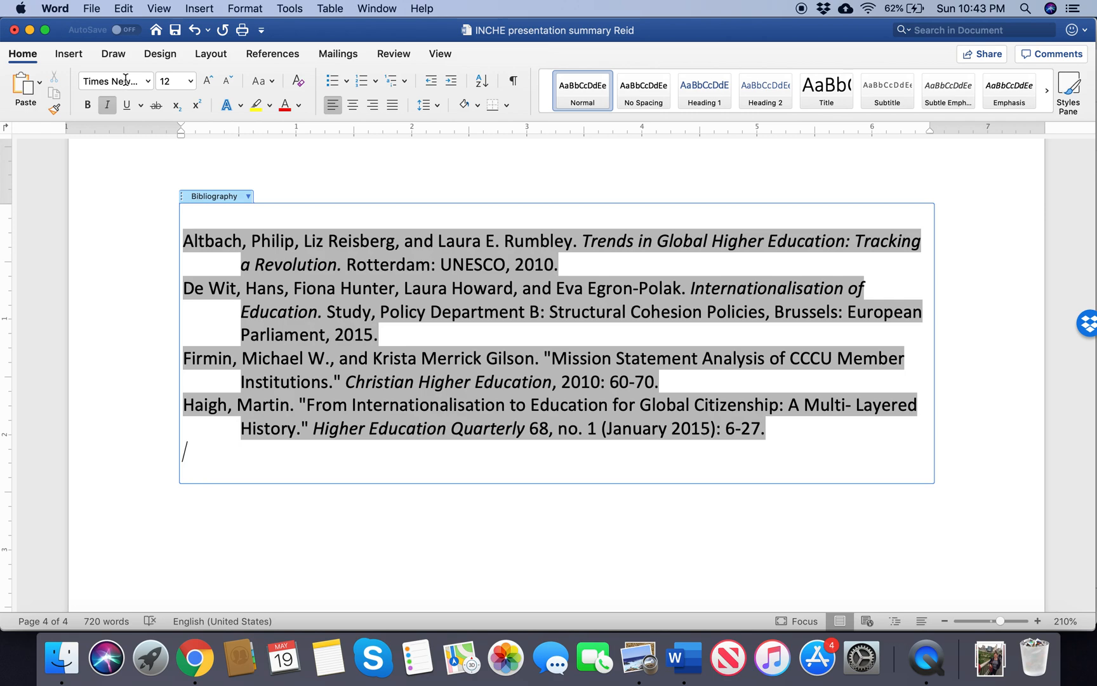
click(815, 446)
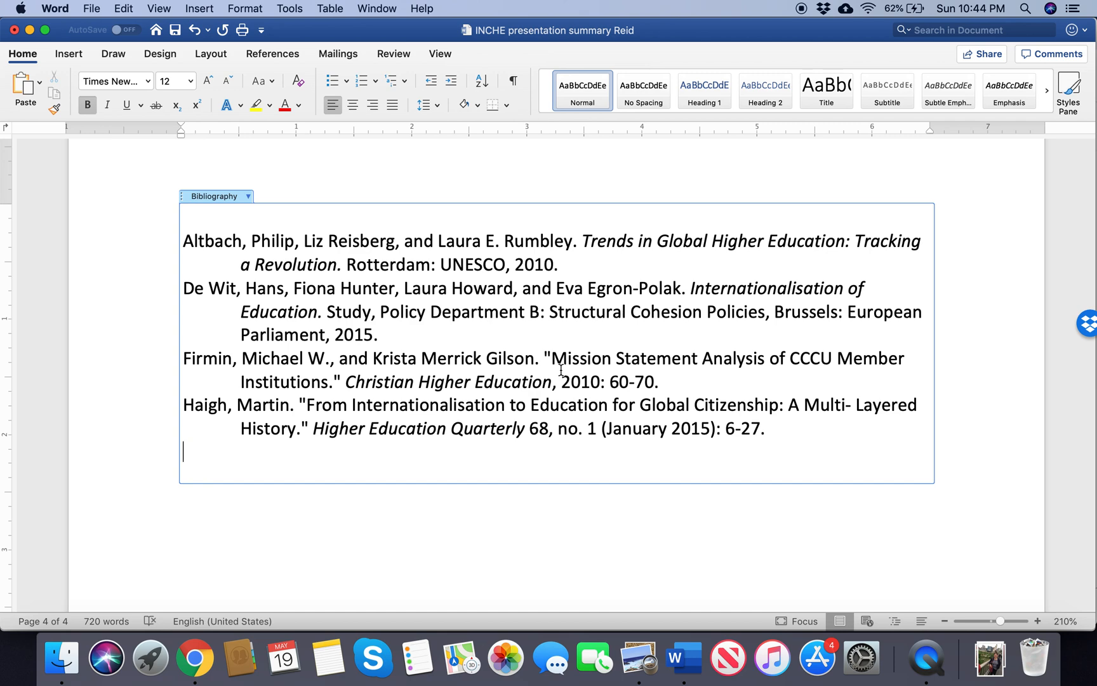
Step: Add the word "Zotero" in bold on the line below the bibliography
click(491, 521)
text(Zol\t\)
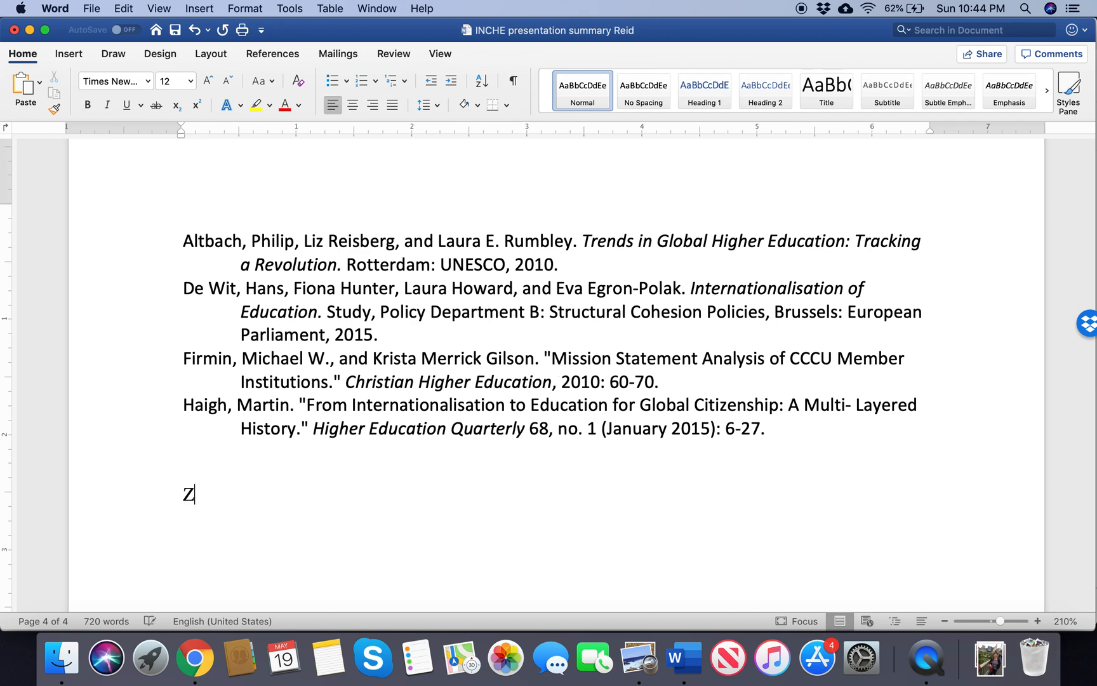
key(BackSpace)
key(BackSpace)
key(BackSpace)
key(BackSpace)
key(BackSpace)
key(BackSpace)
key(BackSpace)
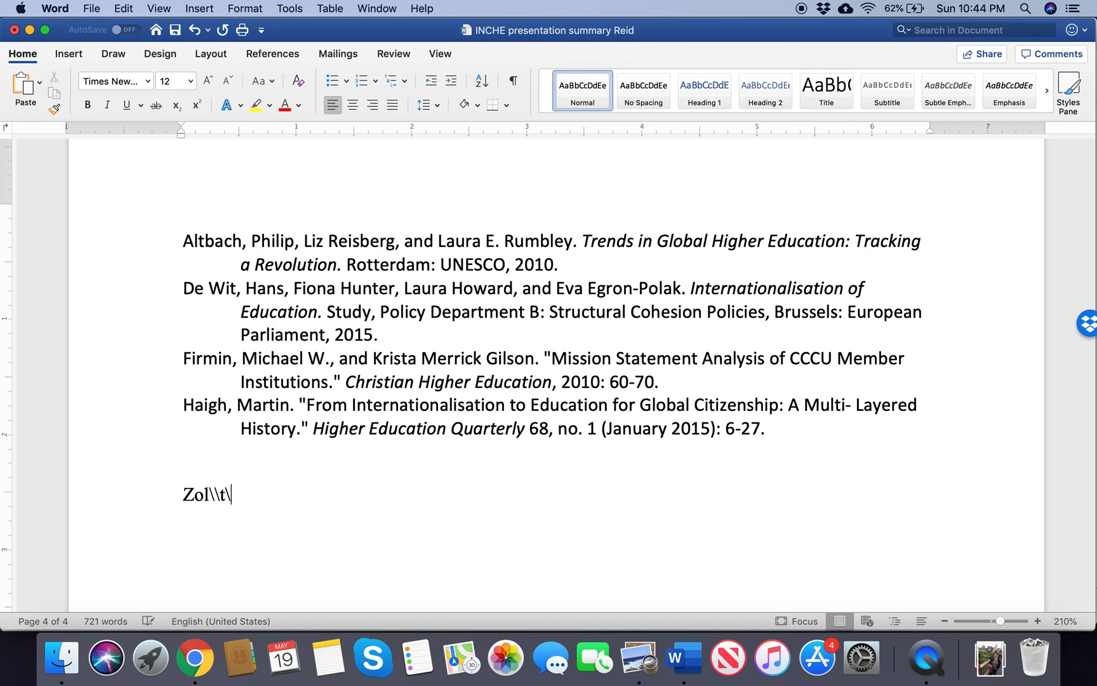
text(otero)
click(170, 495)
key(super+b)
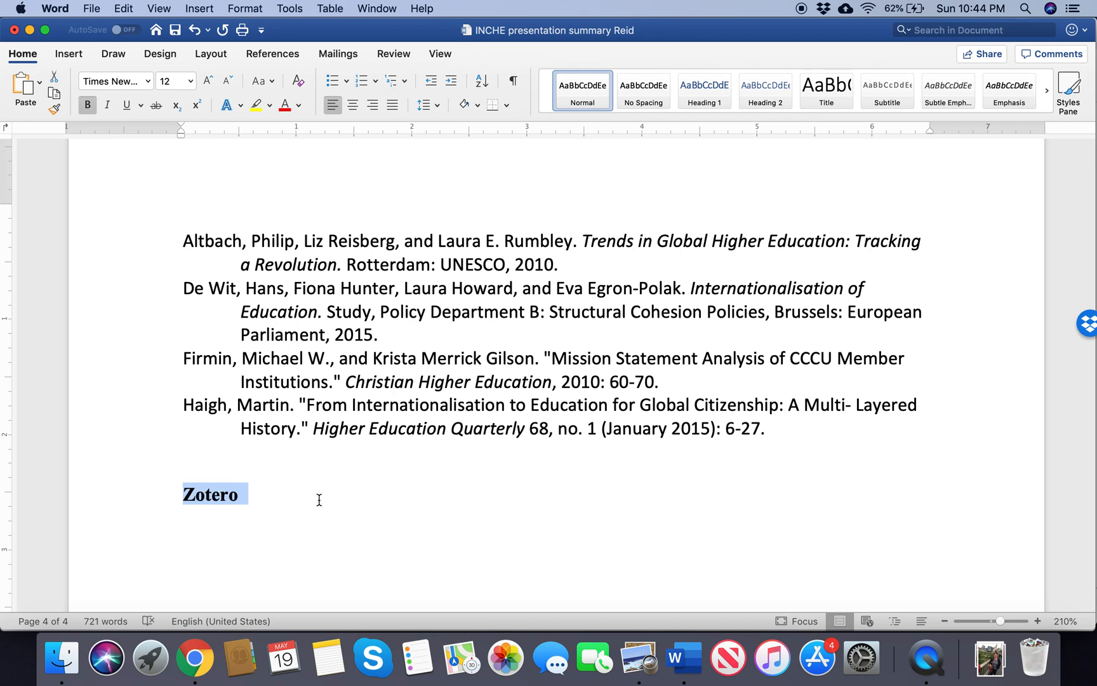
click(320, 500)
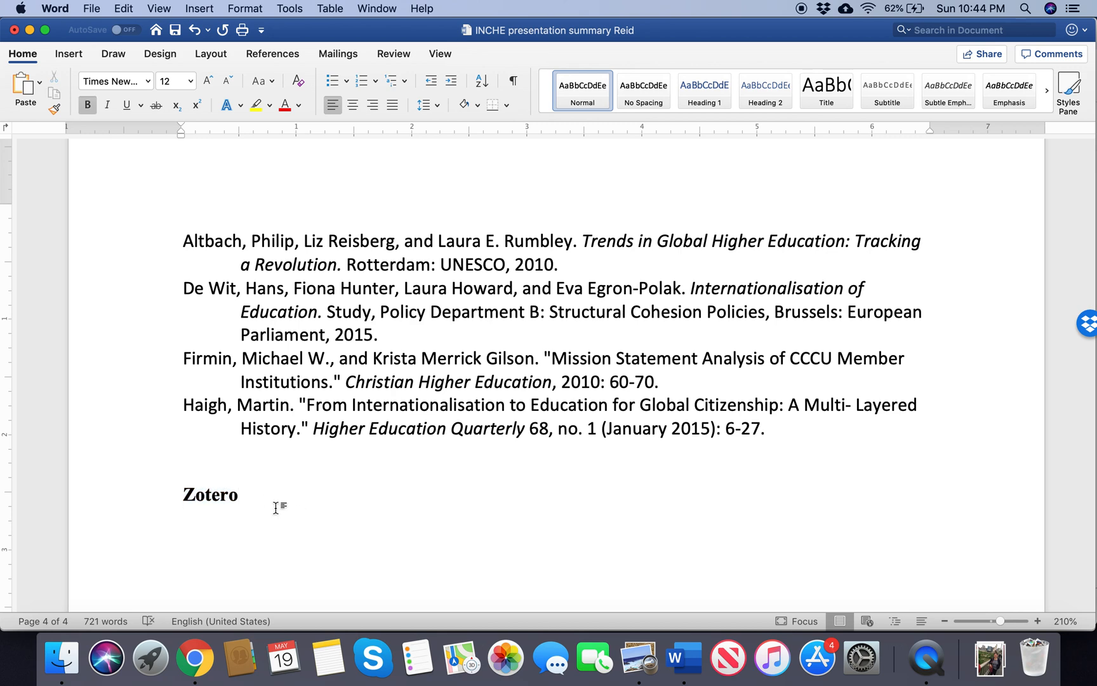
Step: Delete the word "Zotero" together with the empty line between it and the bibliography entries
click(166, 494)
key(BackSpace)
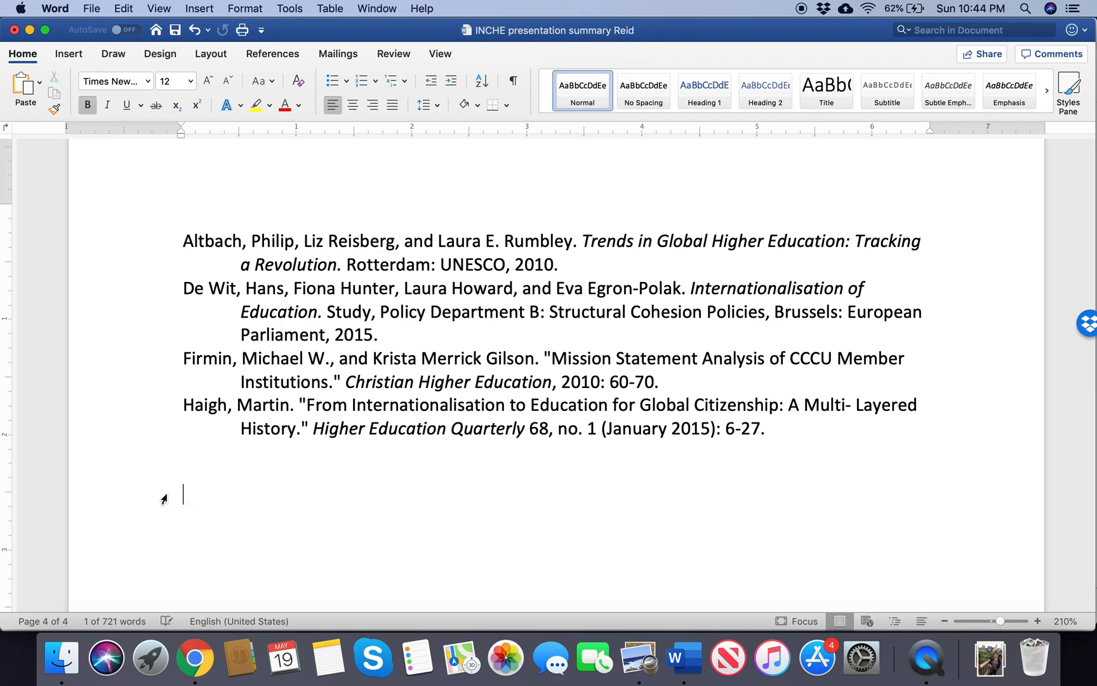
key(BackSpace)
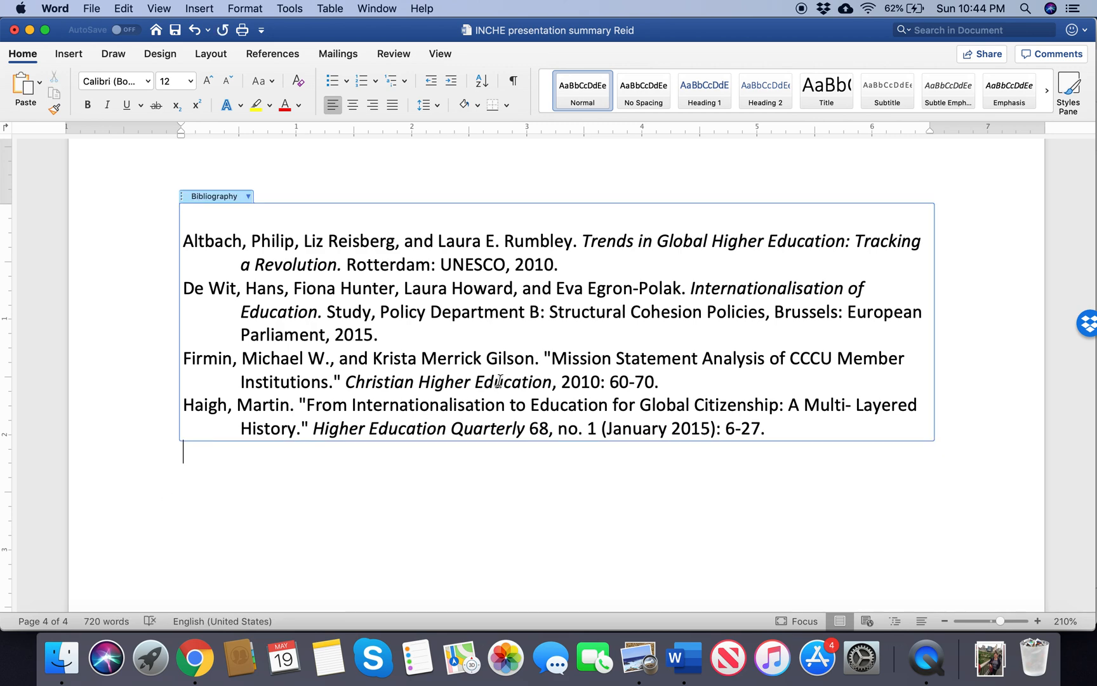
scroll(499, 380, up, 2)
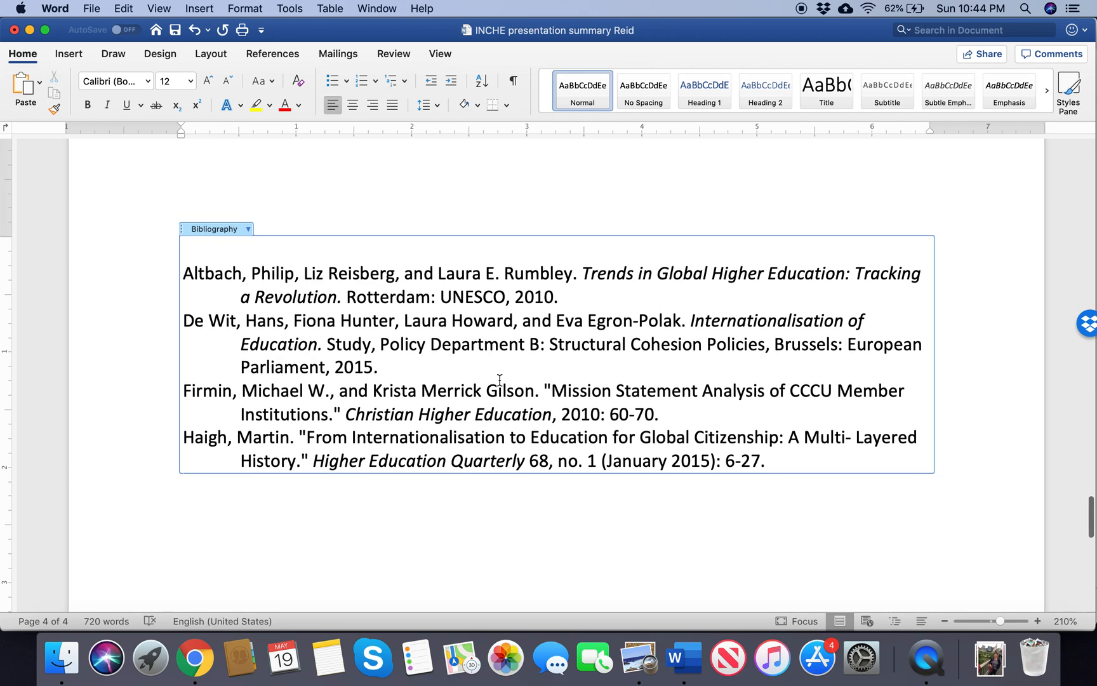
scroll(500, 380, up, 1)
scroll(500, 381, up, 2)
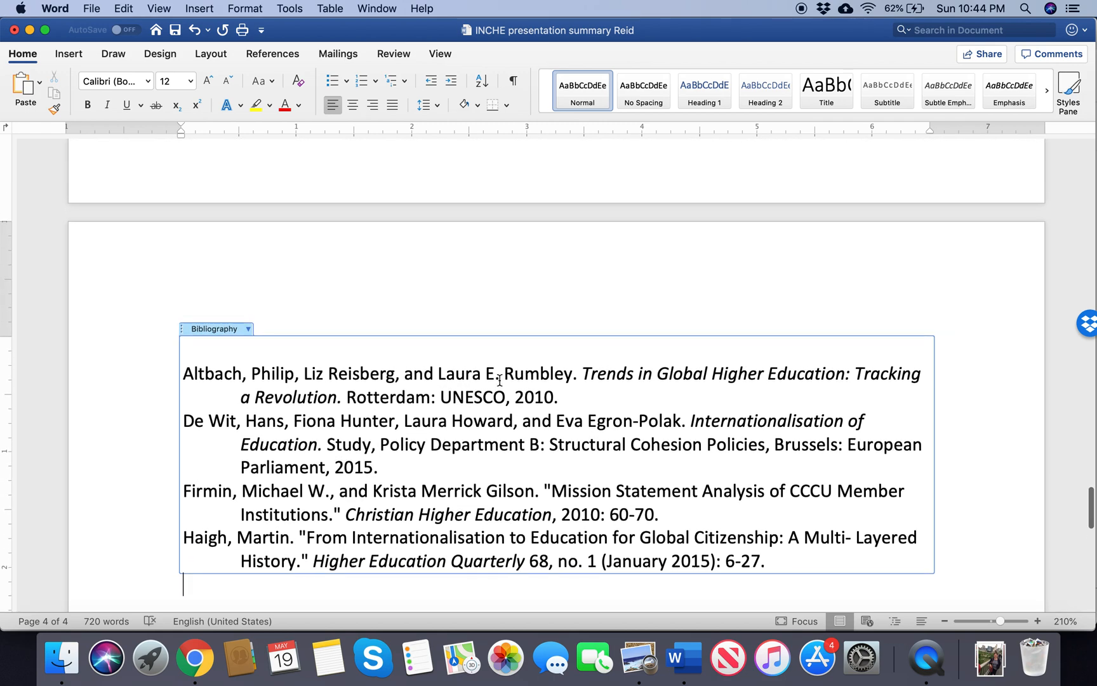
scroll(500, 380, down, 3)
scroll(499, 381, down, 2)
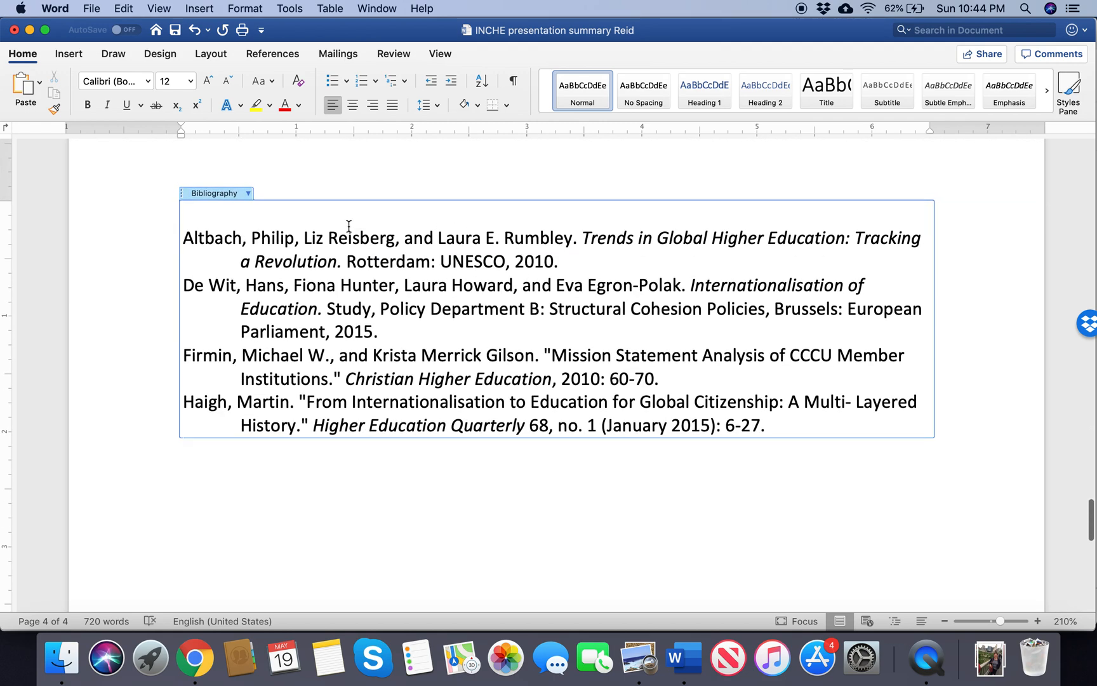